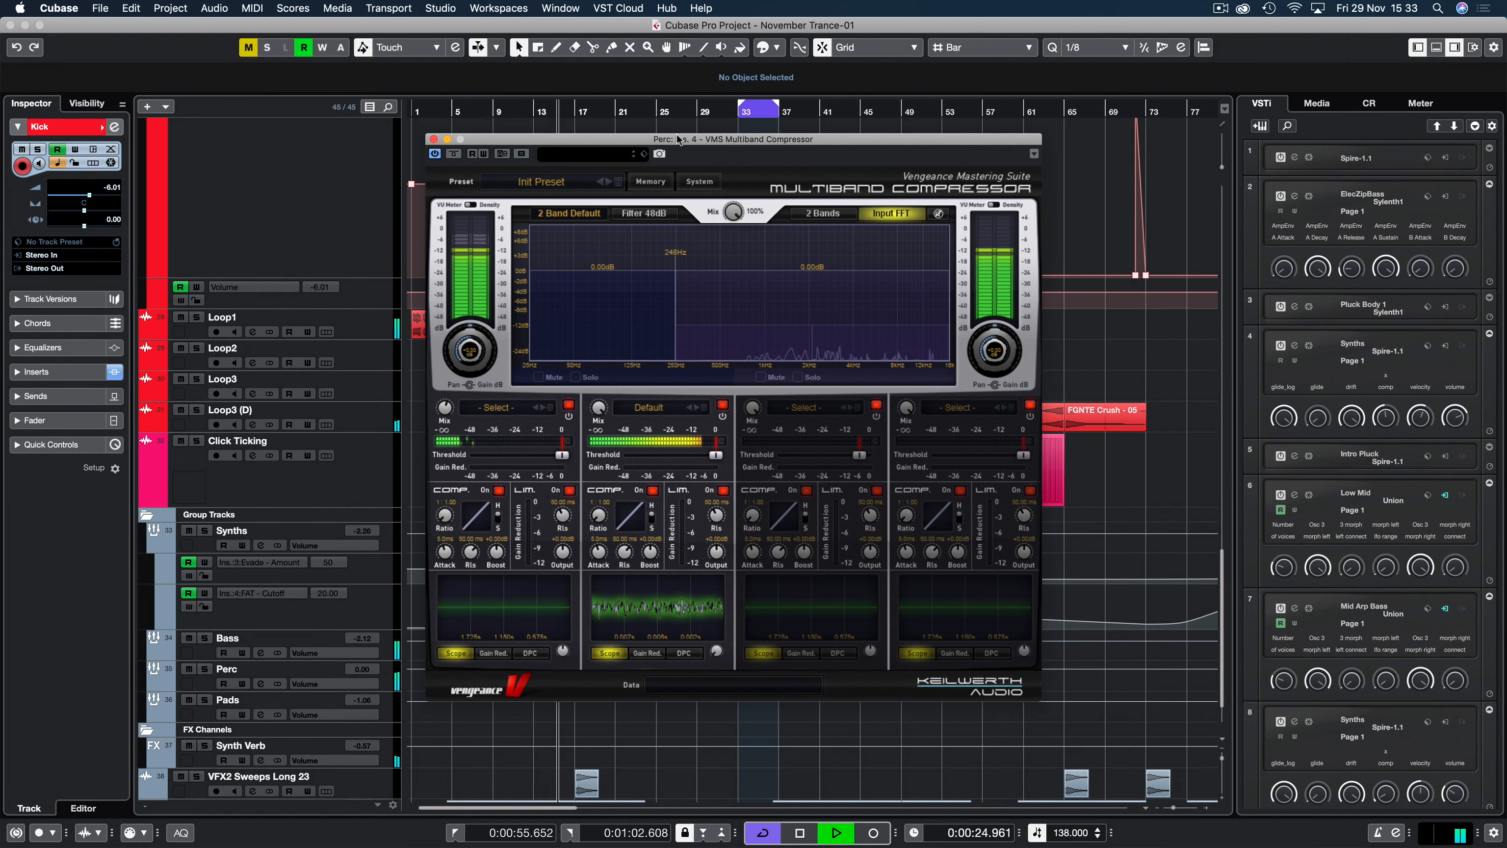
# Disable the first band of the Perc group's multiband compressor, keeping the 2 Bands layout.
pyautogui.moveTo(722, 446); pyautogui.dragTo(740, 148)
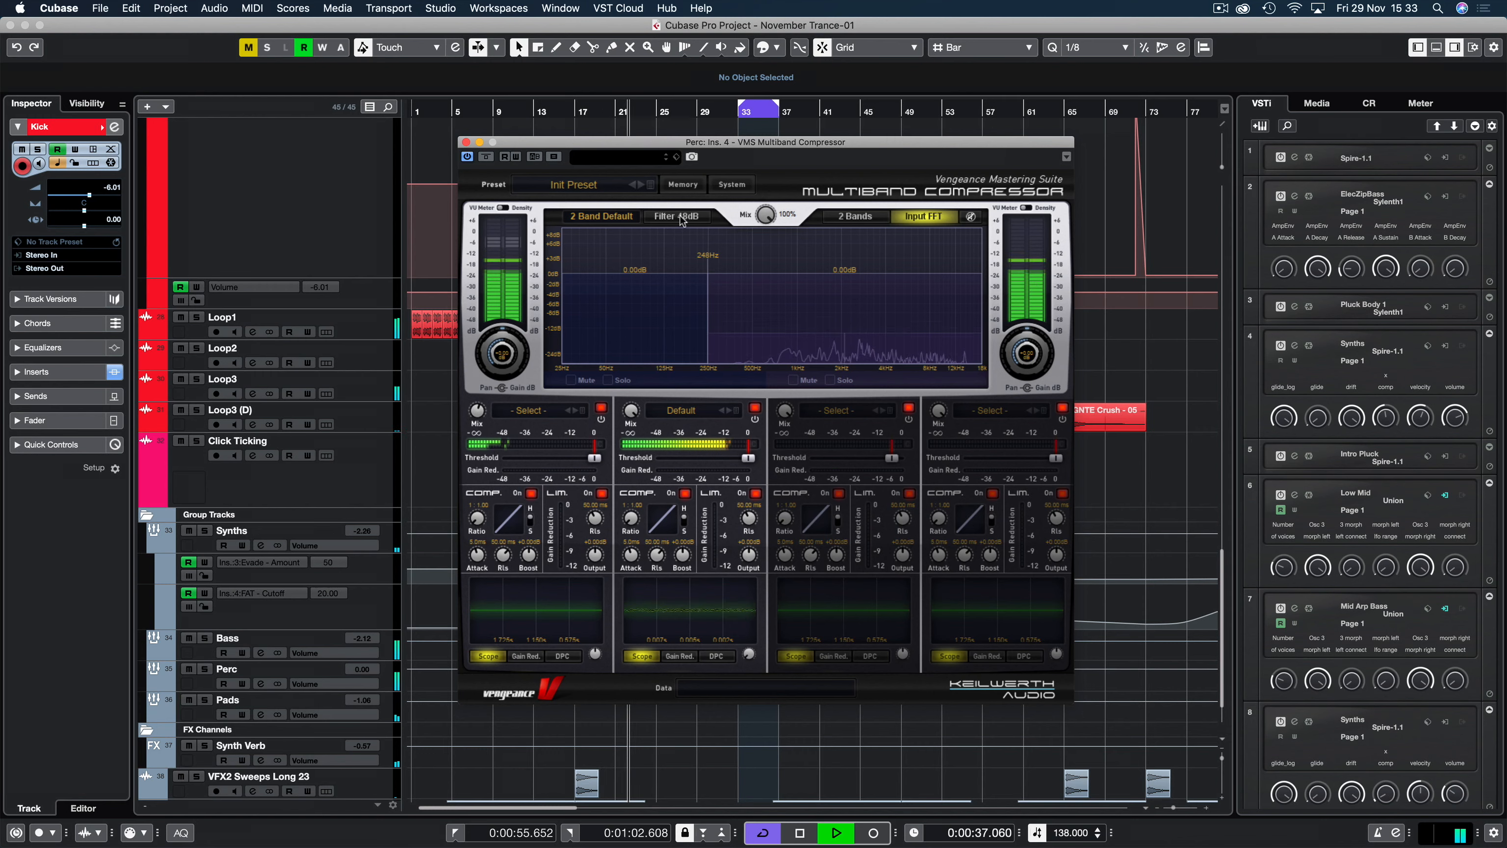
pyautogui.click(875, 219)
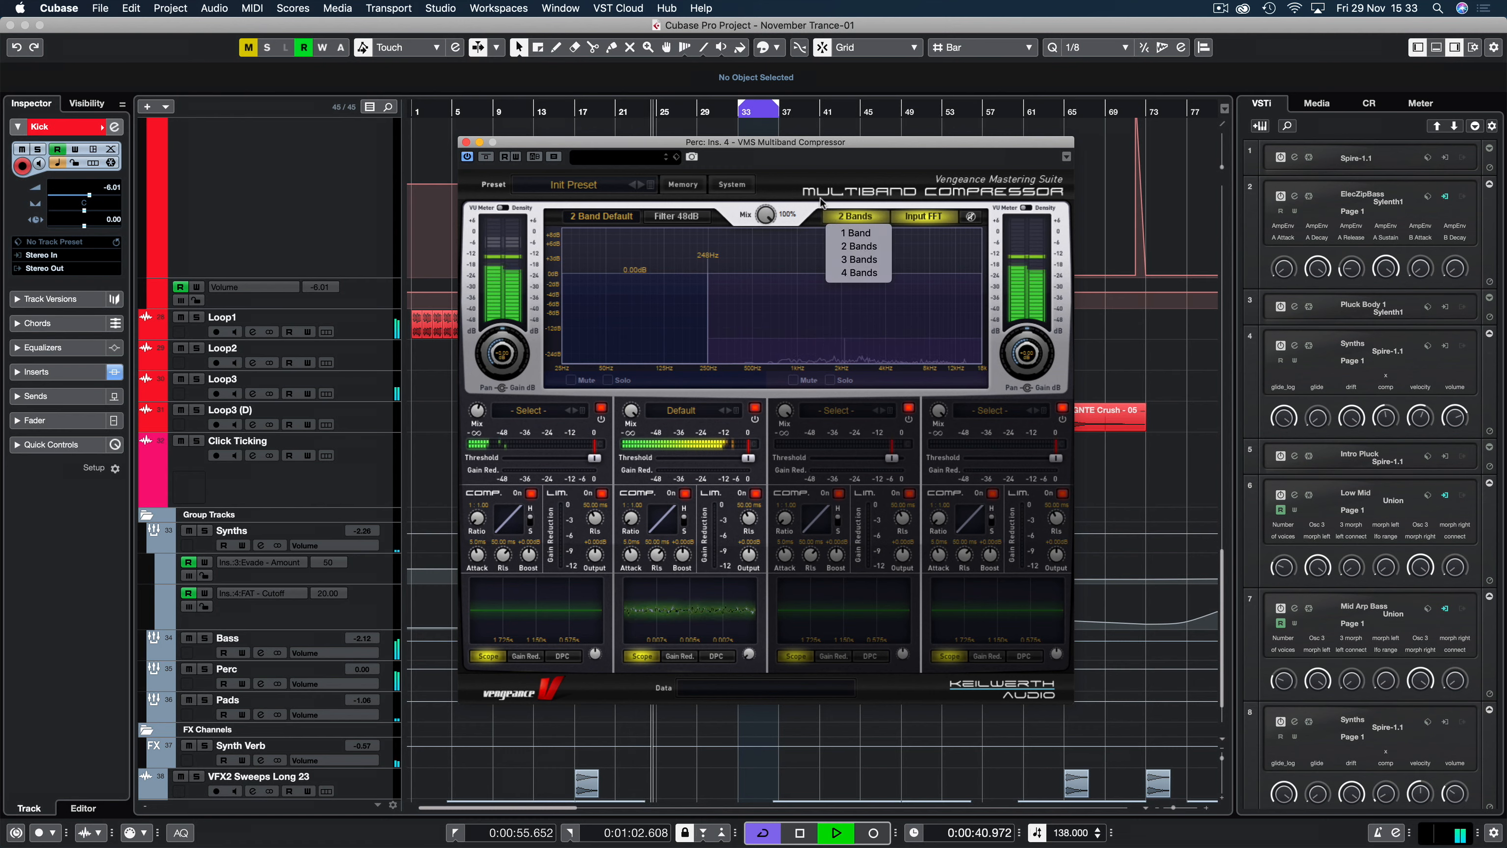
pyautogui.click(763, 215)
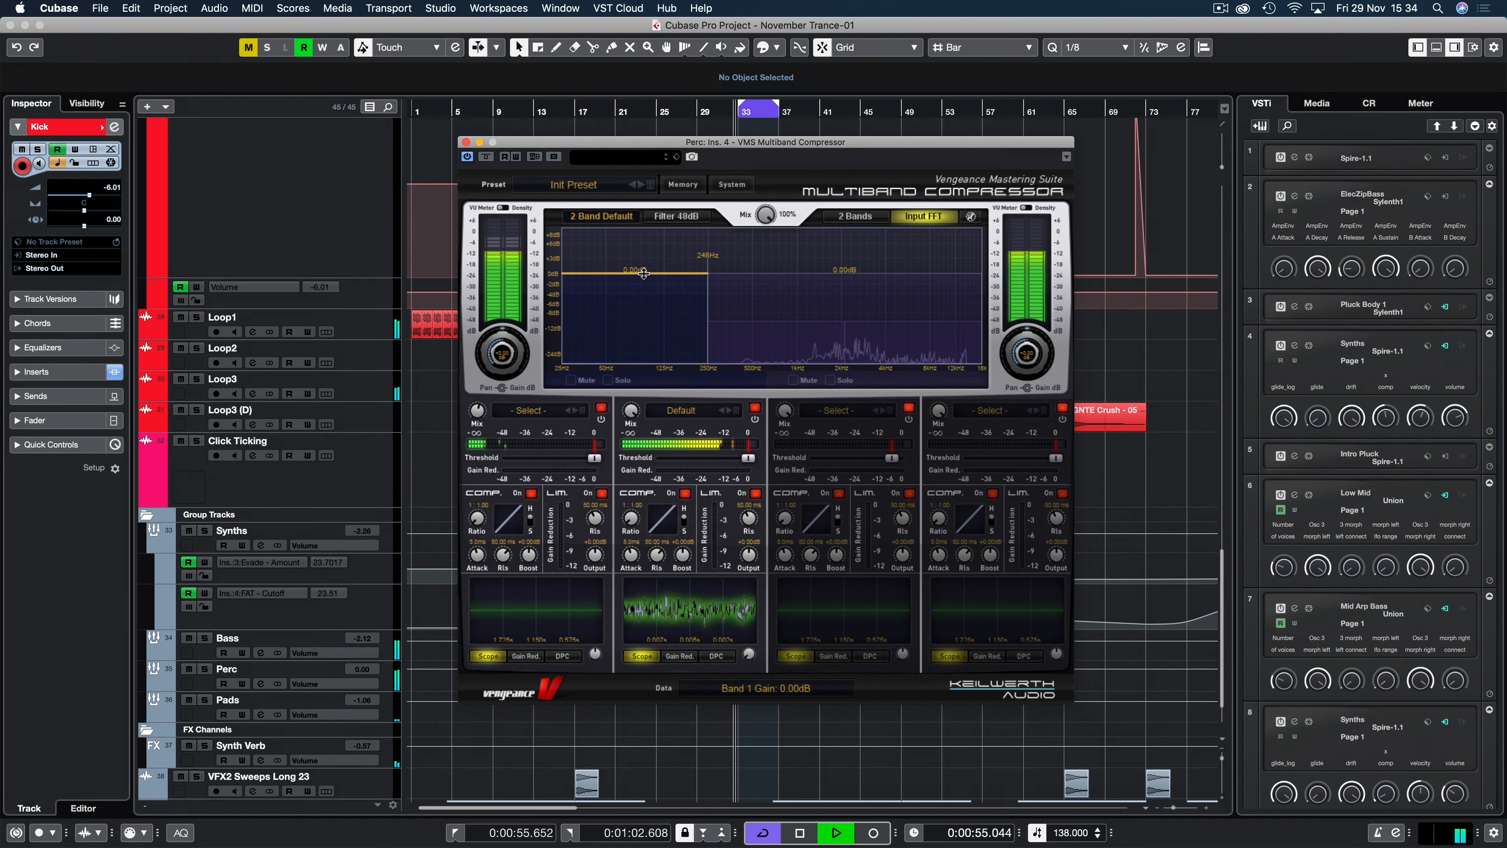
pyautogui.click(601, 407)
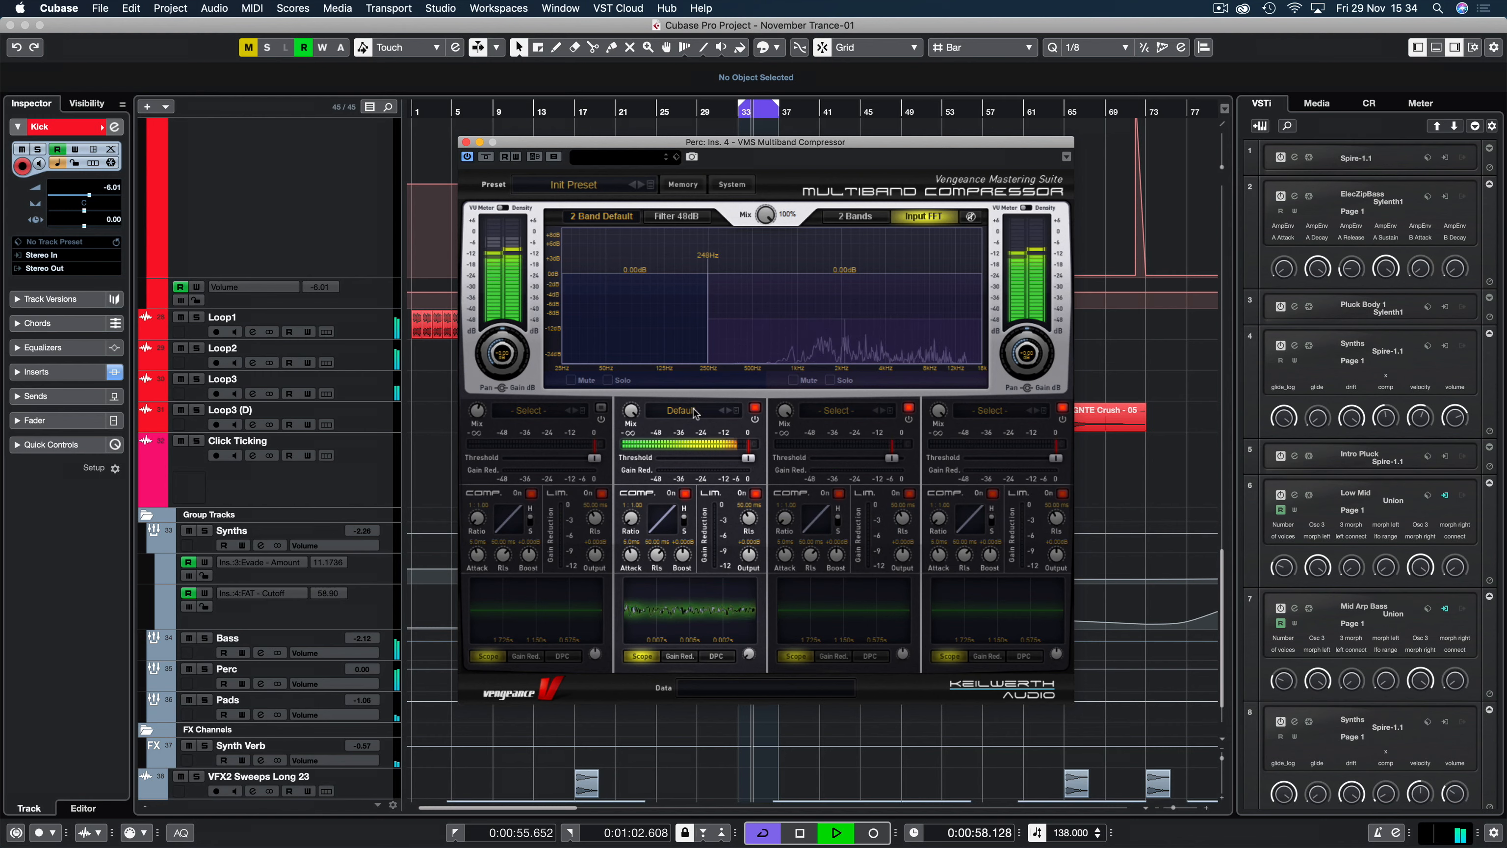
# Open the second band's DPC curve and try the Shuffle Manga preset from the Grooves category.
pyautogui.moveTo(748, 458); pyautogui.dragTo(815, 459)
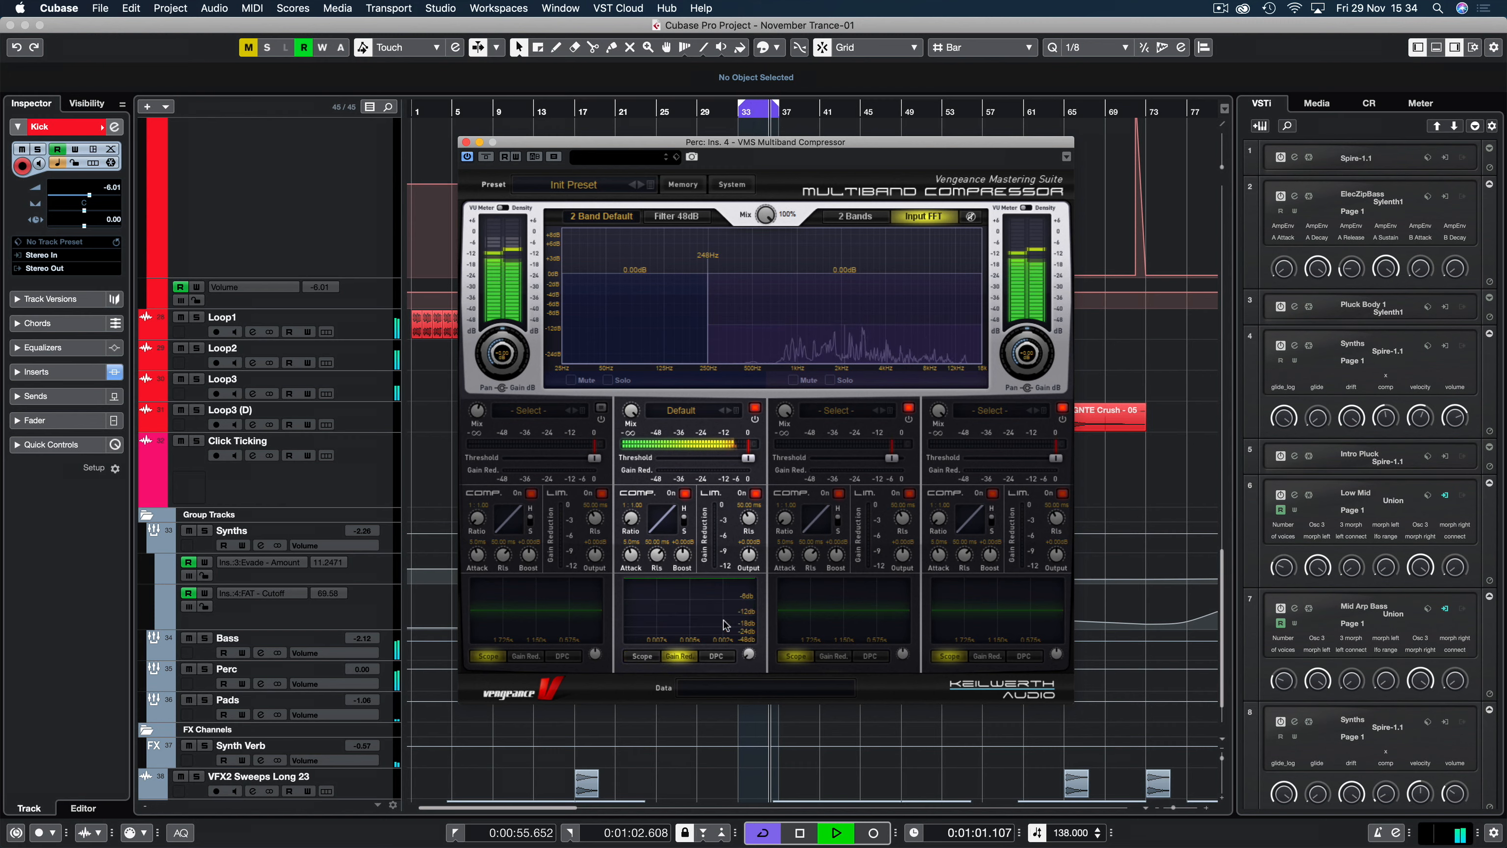
pyautogui.click(717, 656)
pyautogui.moveTo(749, 656)
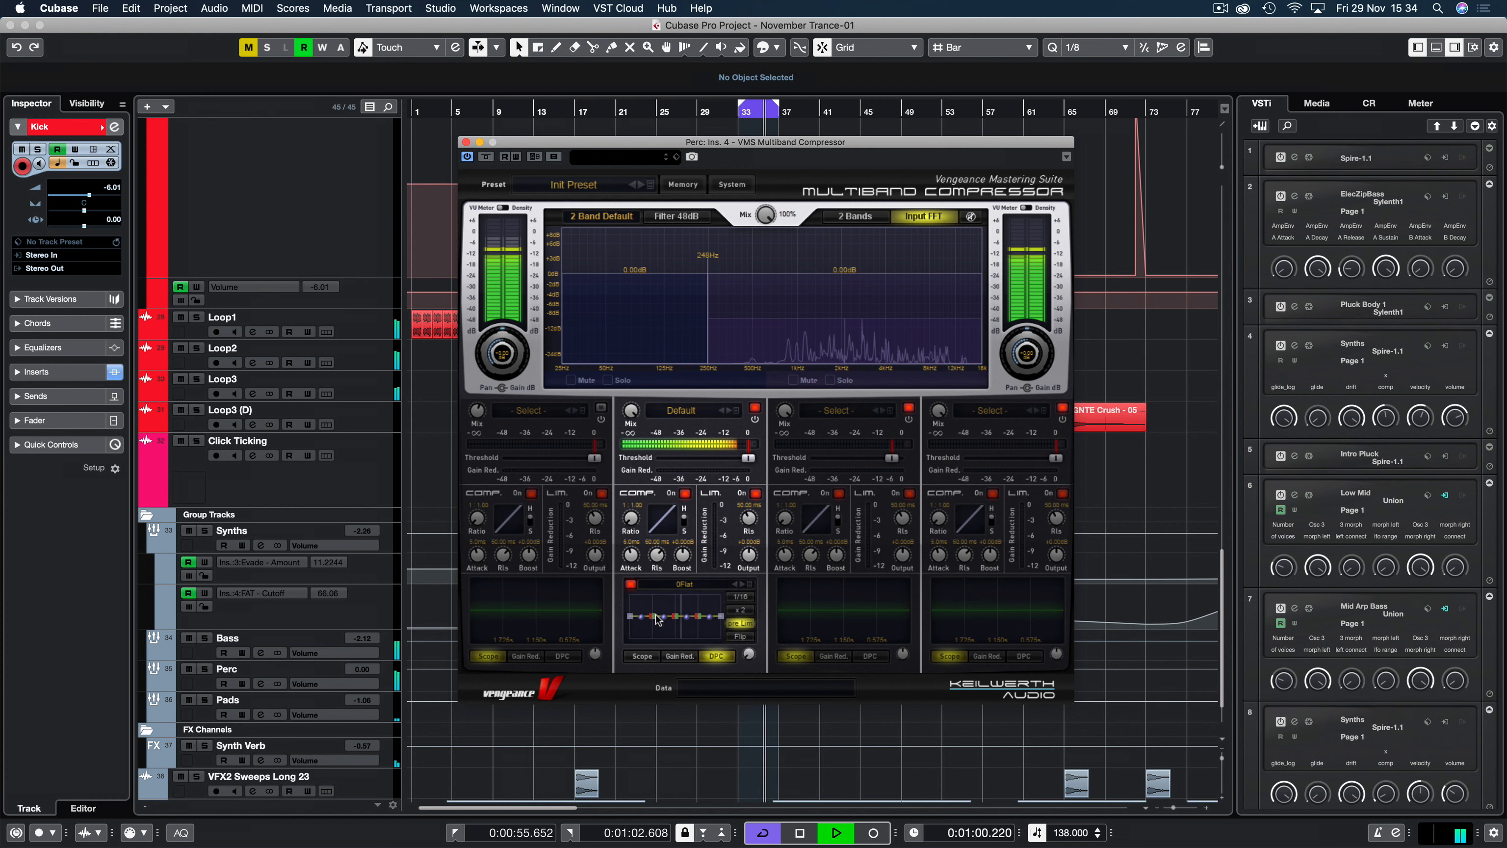
pyautogui.click(748, 585)
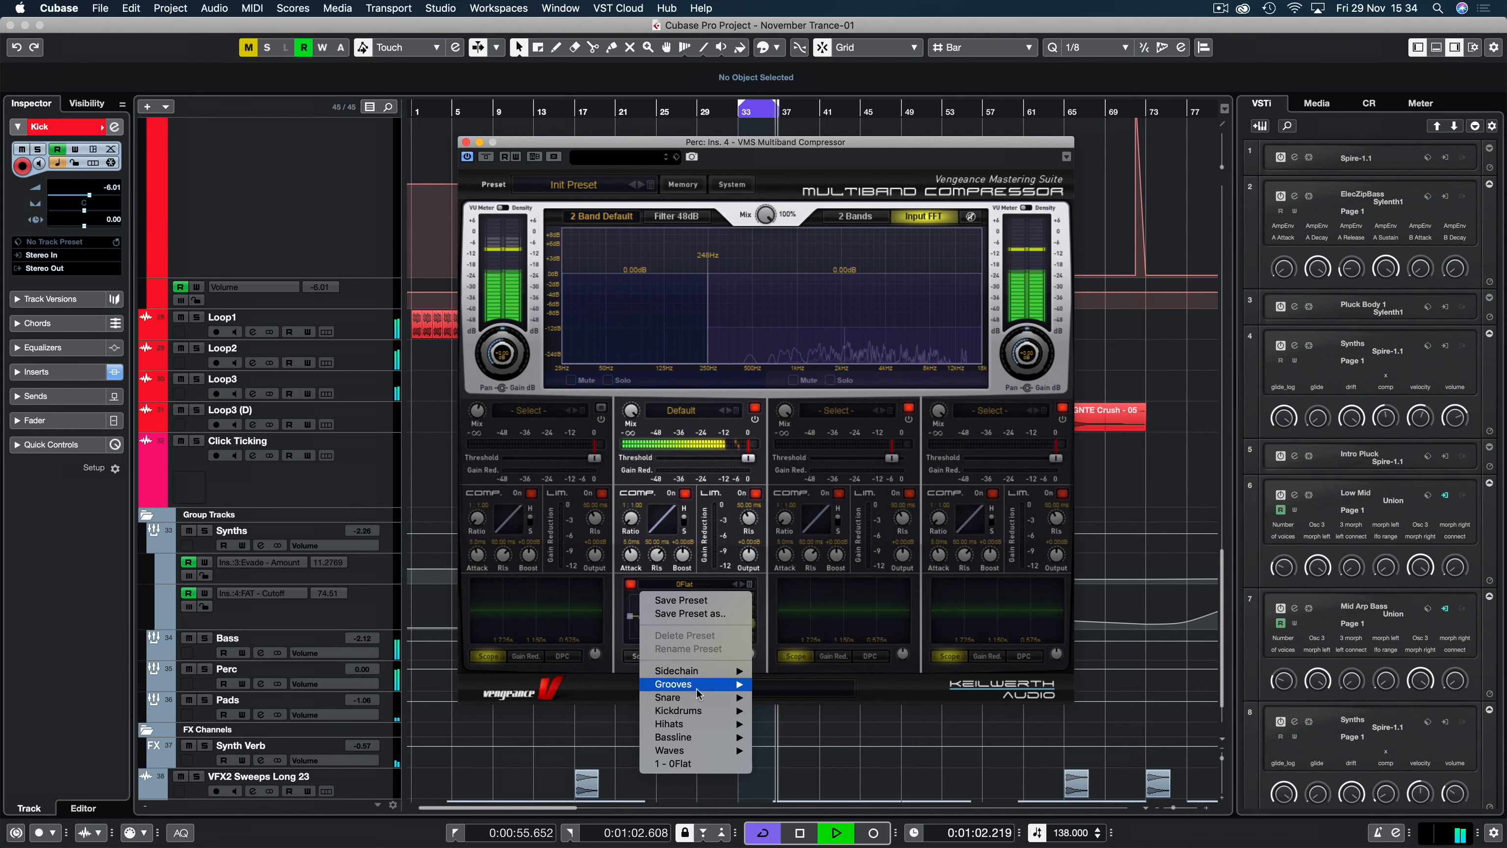
pyautogui.moveTo(682, 684)
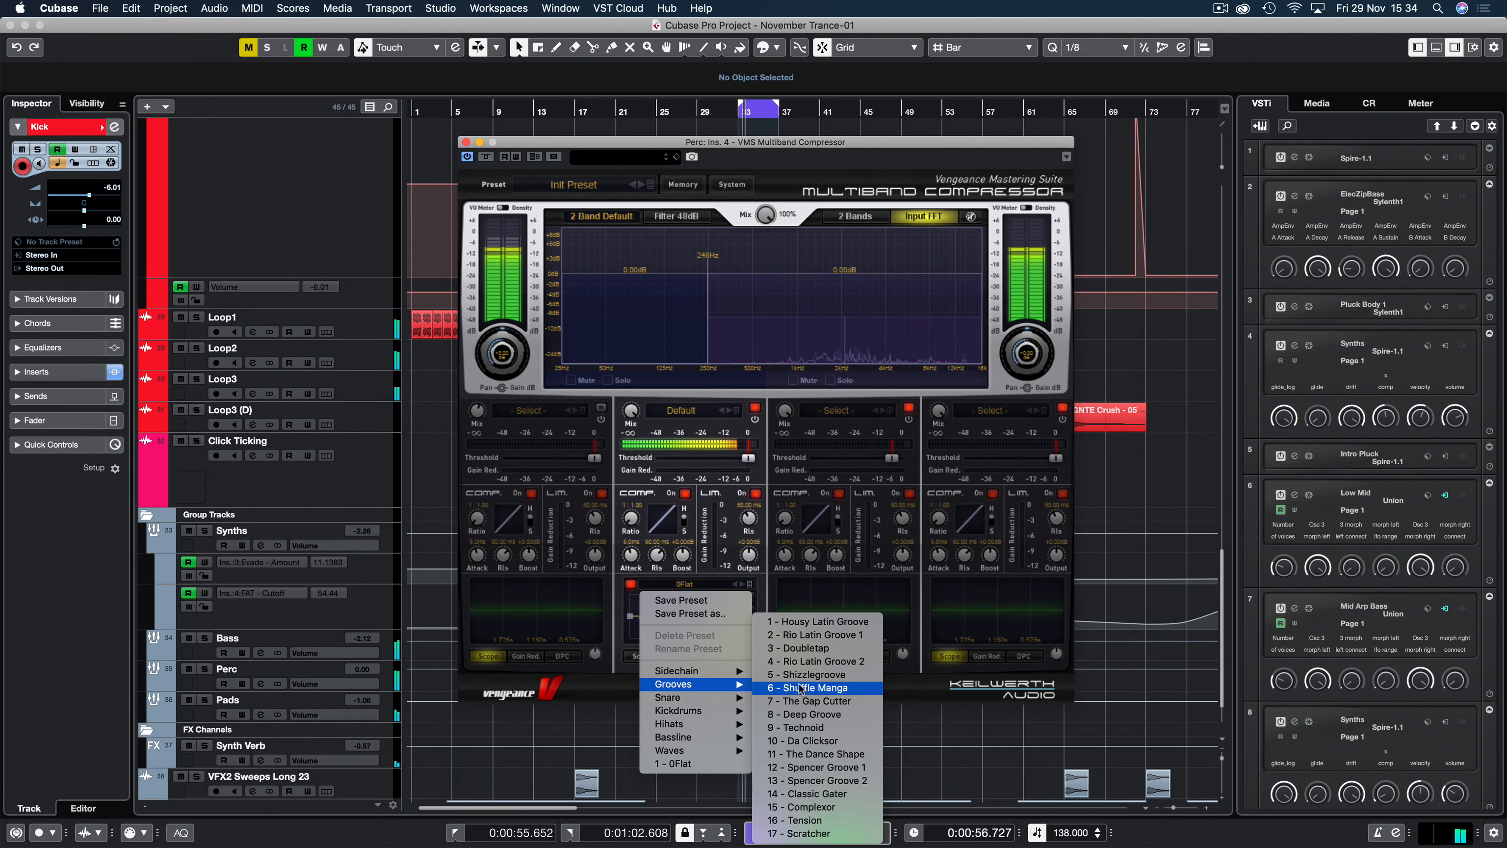
pyautogui.click(839, 688)
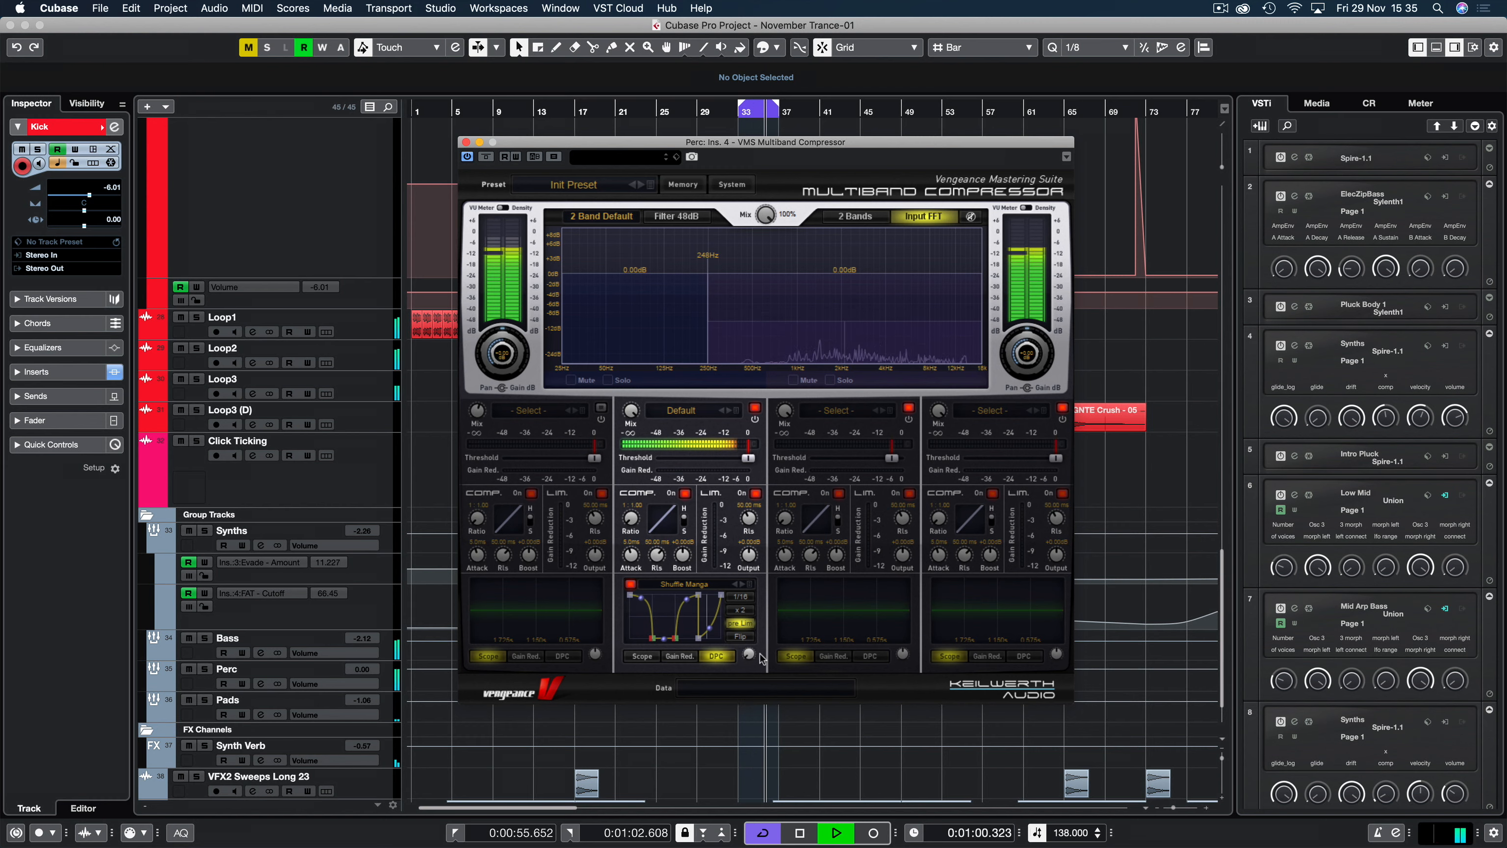
# Return the second band's DPC curve to the 0Flat preset and show the Scope display again.
pyautogui.click(748, 584)
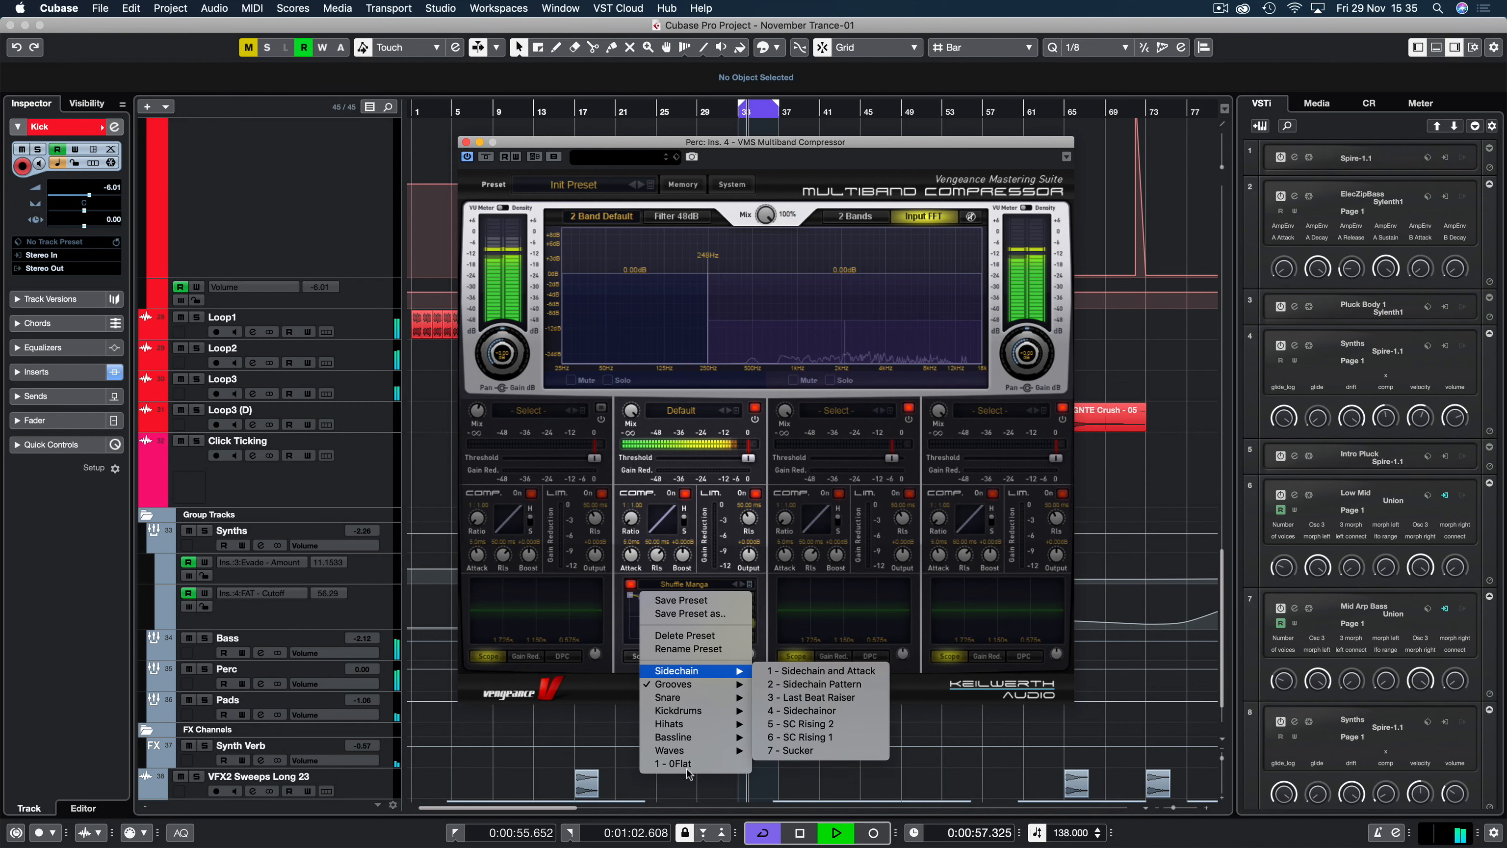
pyautogui.click(673, 764)
pyautogui.click(652, 656)
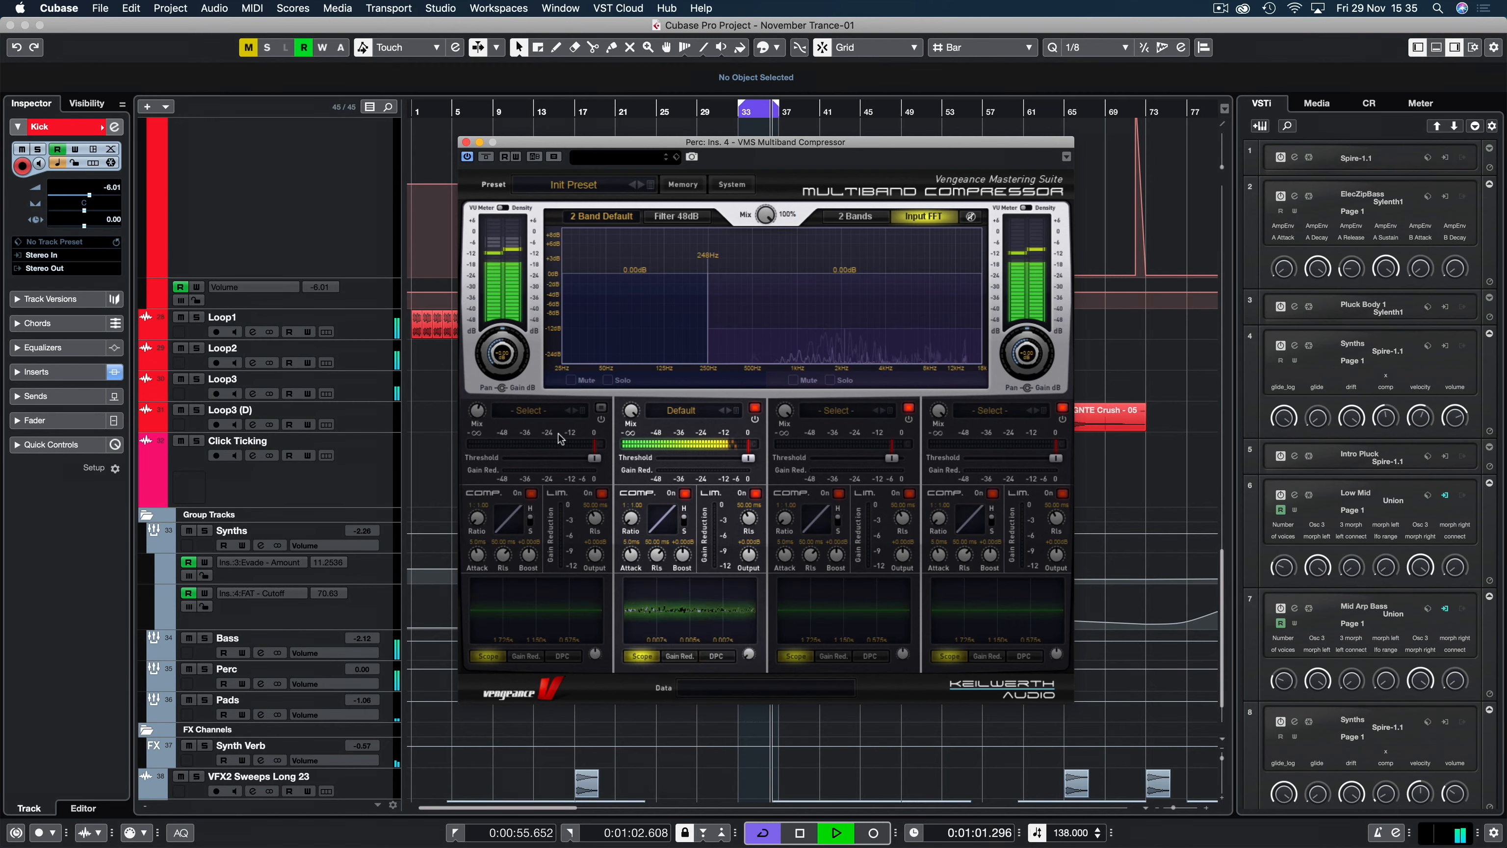
# Solo the Perc group in the MixConsole and play it with the compressor window clear of the faders.
pyautogui.press('space')
pyautogui.moveTo(668, 140); pyautogui.dragTo(619, 142)
pyautogui.press('F3')
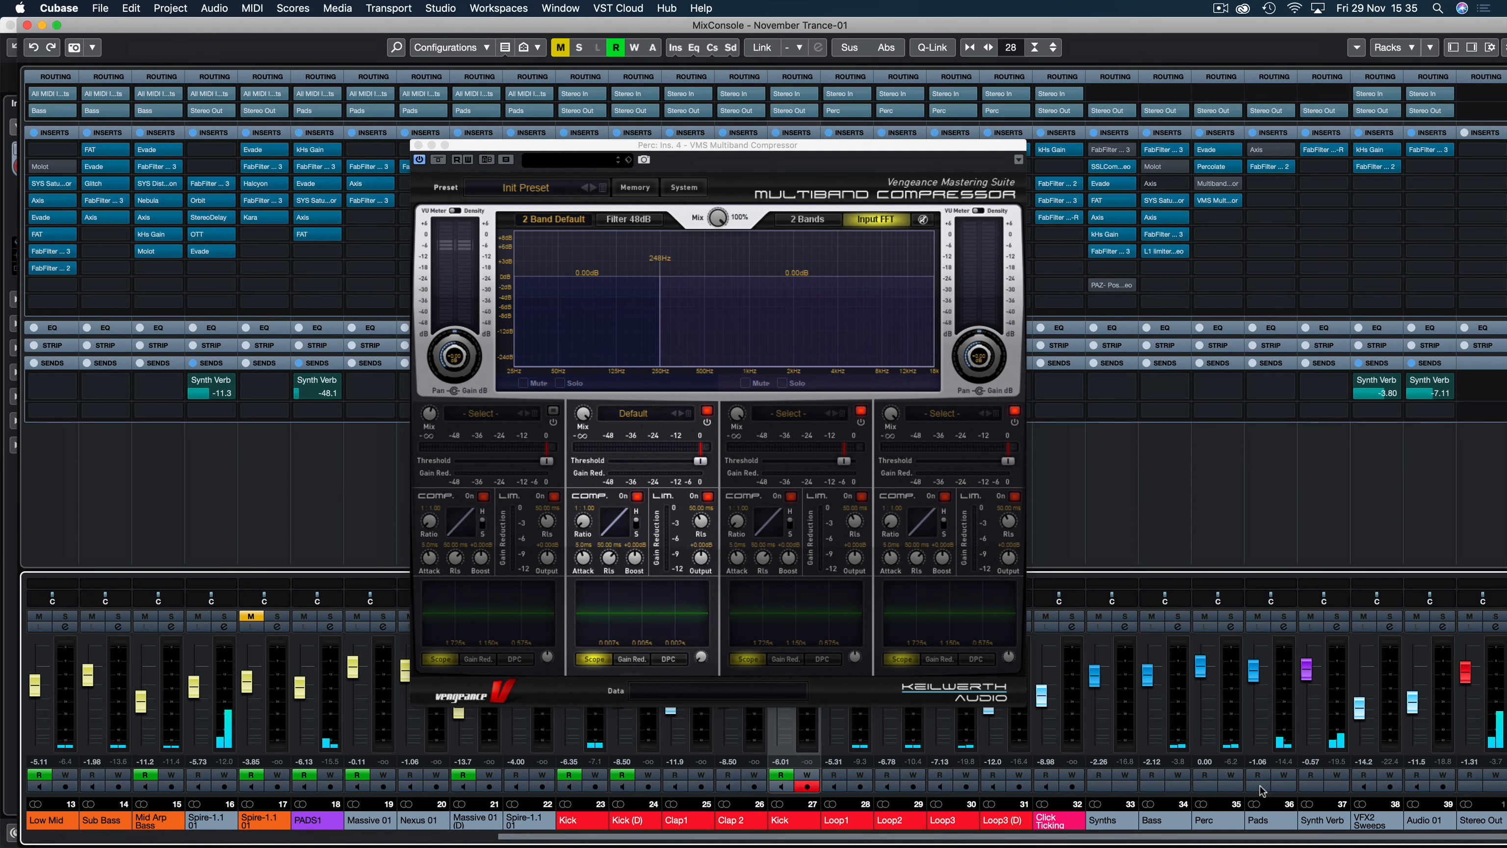
pyautogui.click(1231, 617)
pyautogui.press('space')
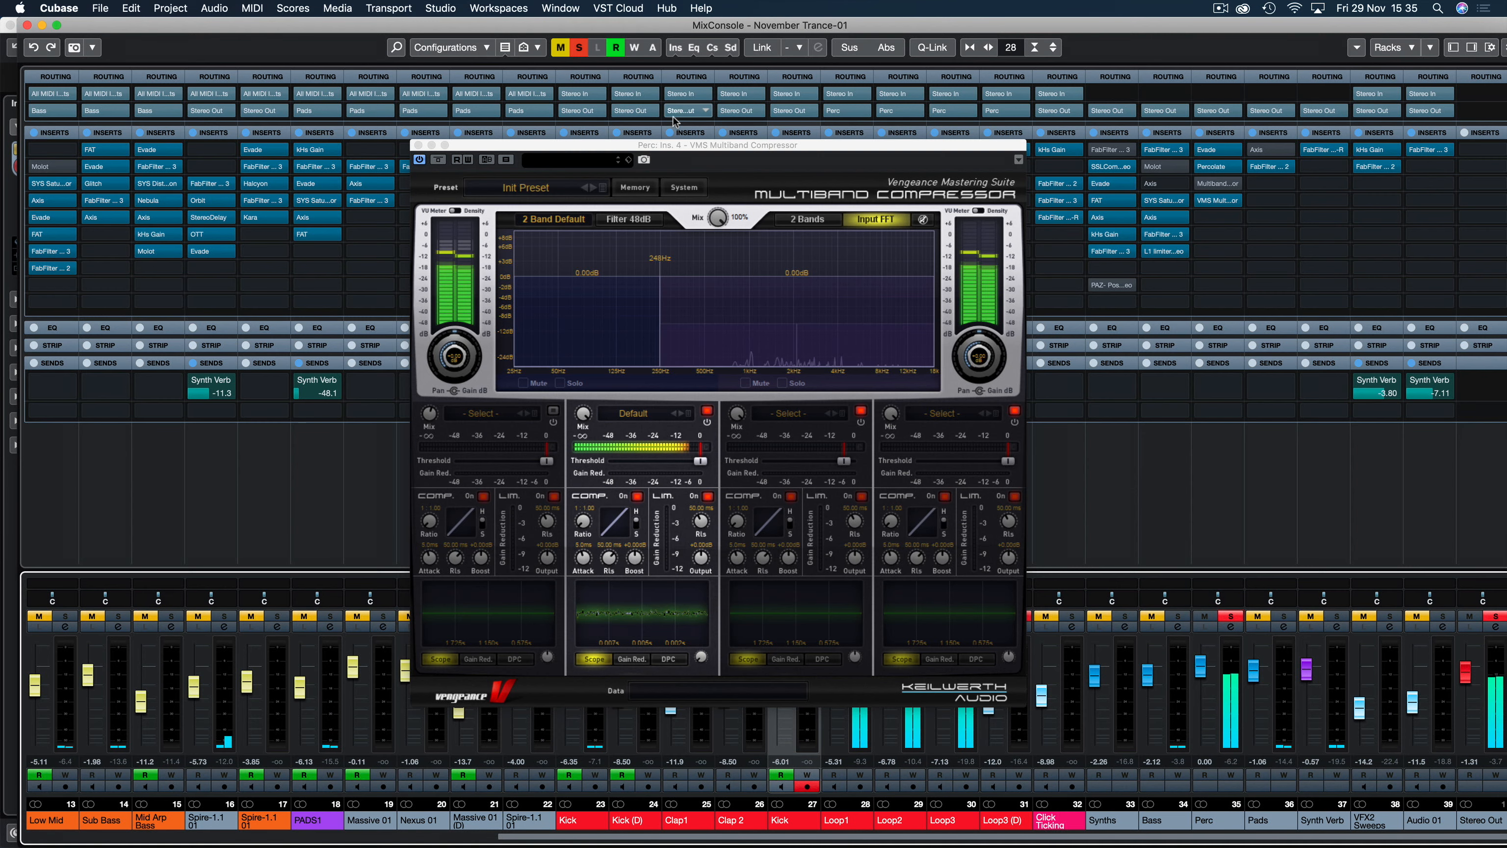
pyautogui.moveTo(678, 148); pyautogui.dragTo(671, 116)
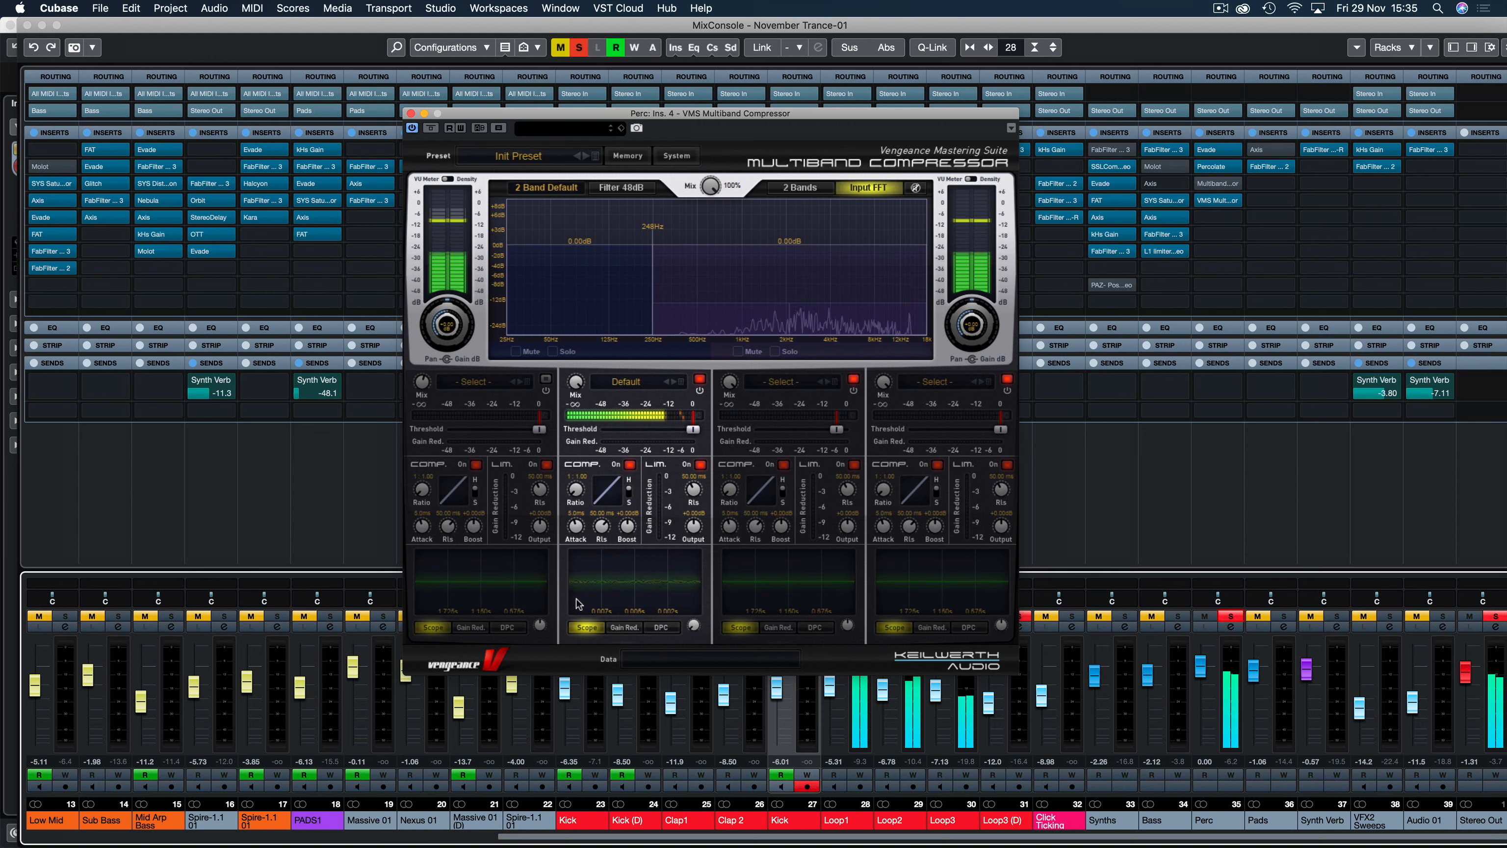
# Set the second band's threshold to -15.0 dB, ratio to about 1:2, attack to 1.1 ms and release to about 1 ms.
pyautogui.moveTo(693, 430)
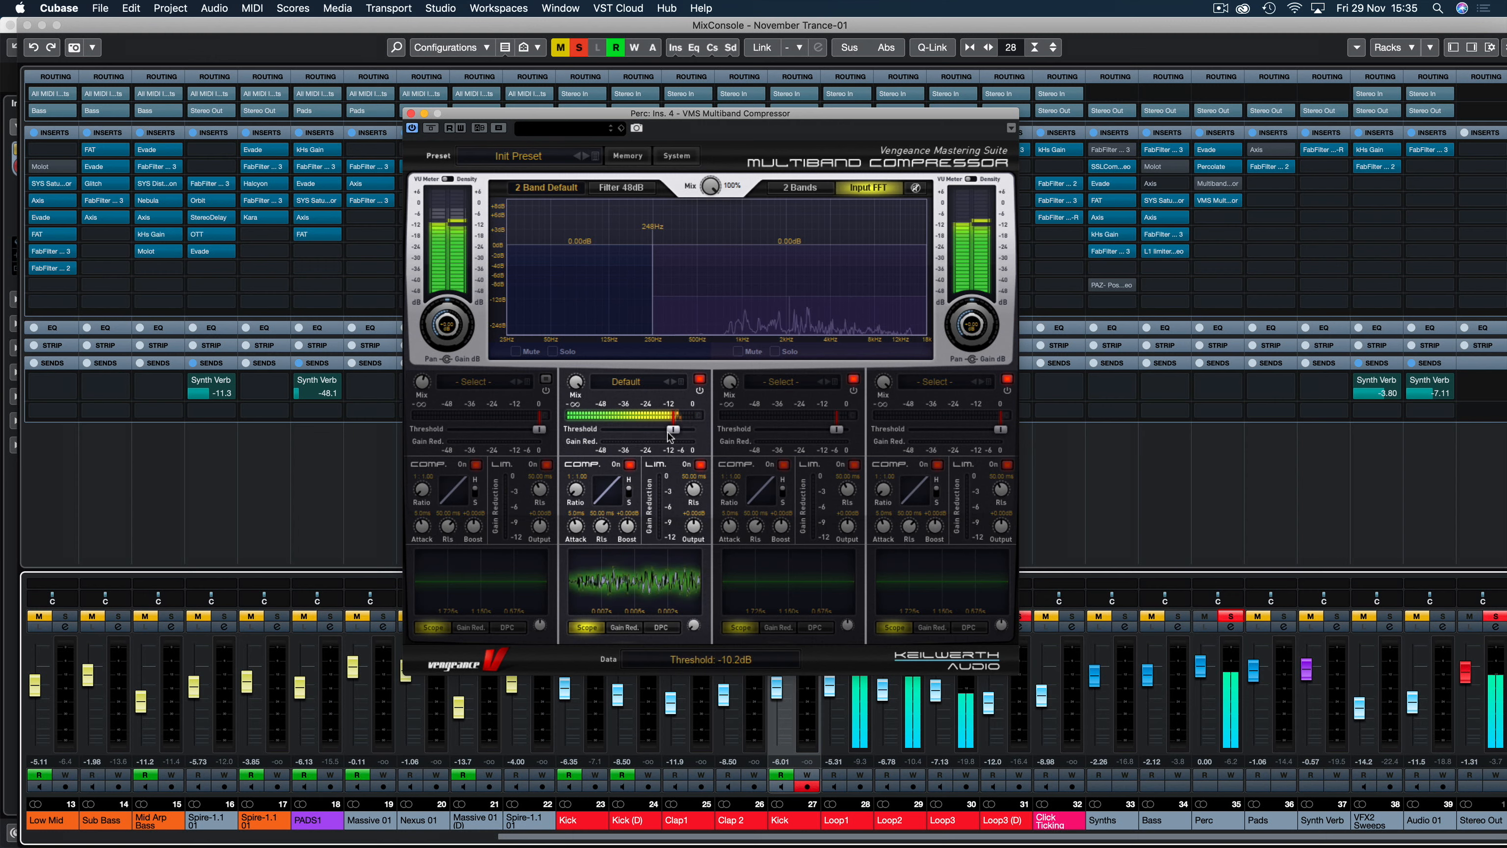
pyautogui.moveTo(693, 430); pyautogui.dragTo(663, 430)
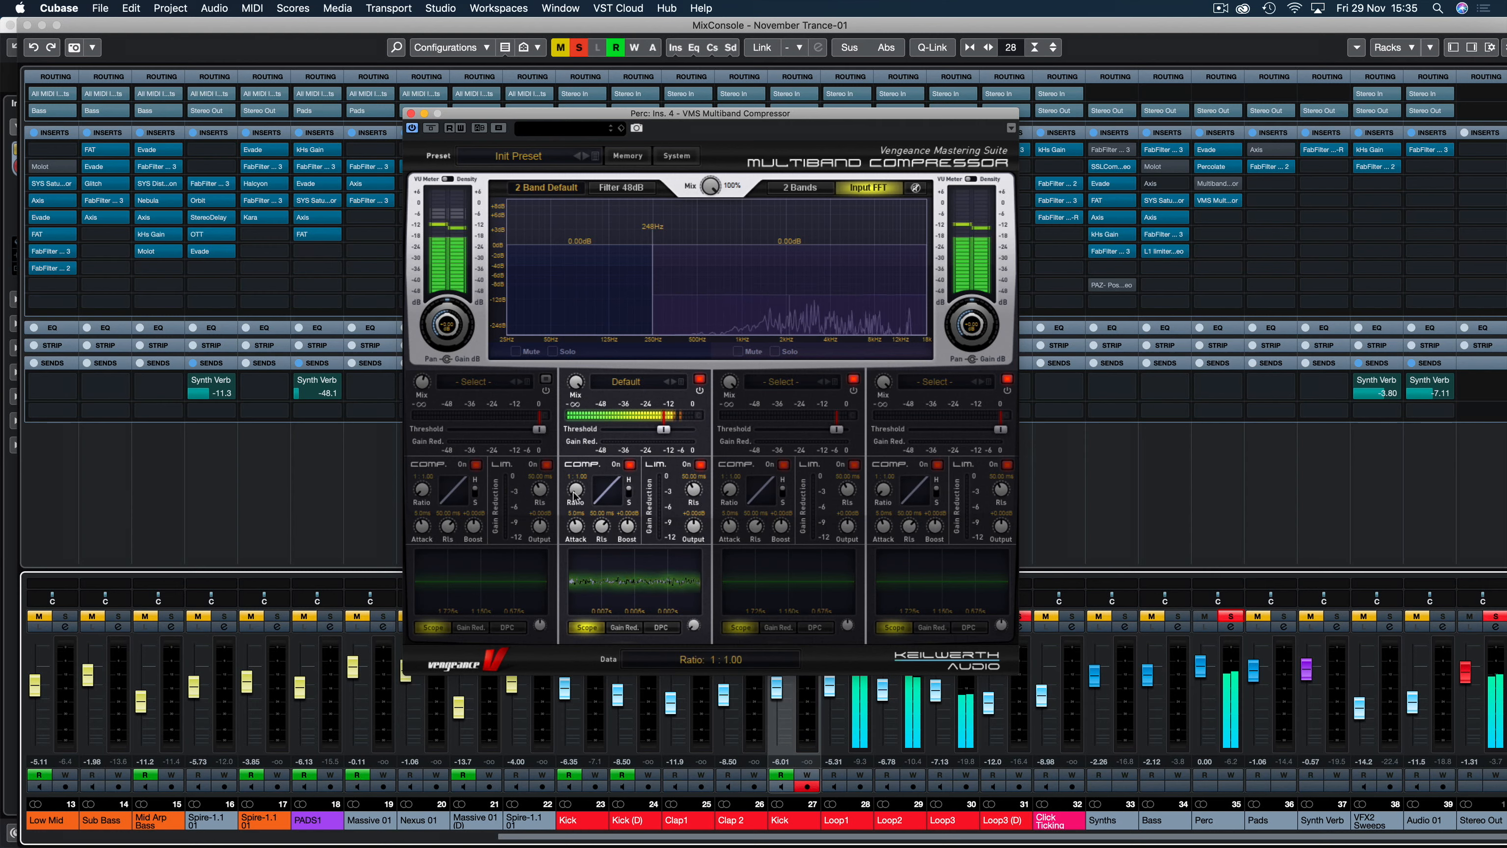
pyautogui.moveTo(572, 495); pyautogui.dragTo(582, 426)
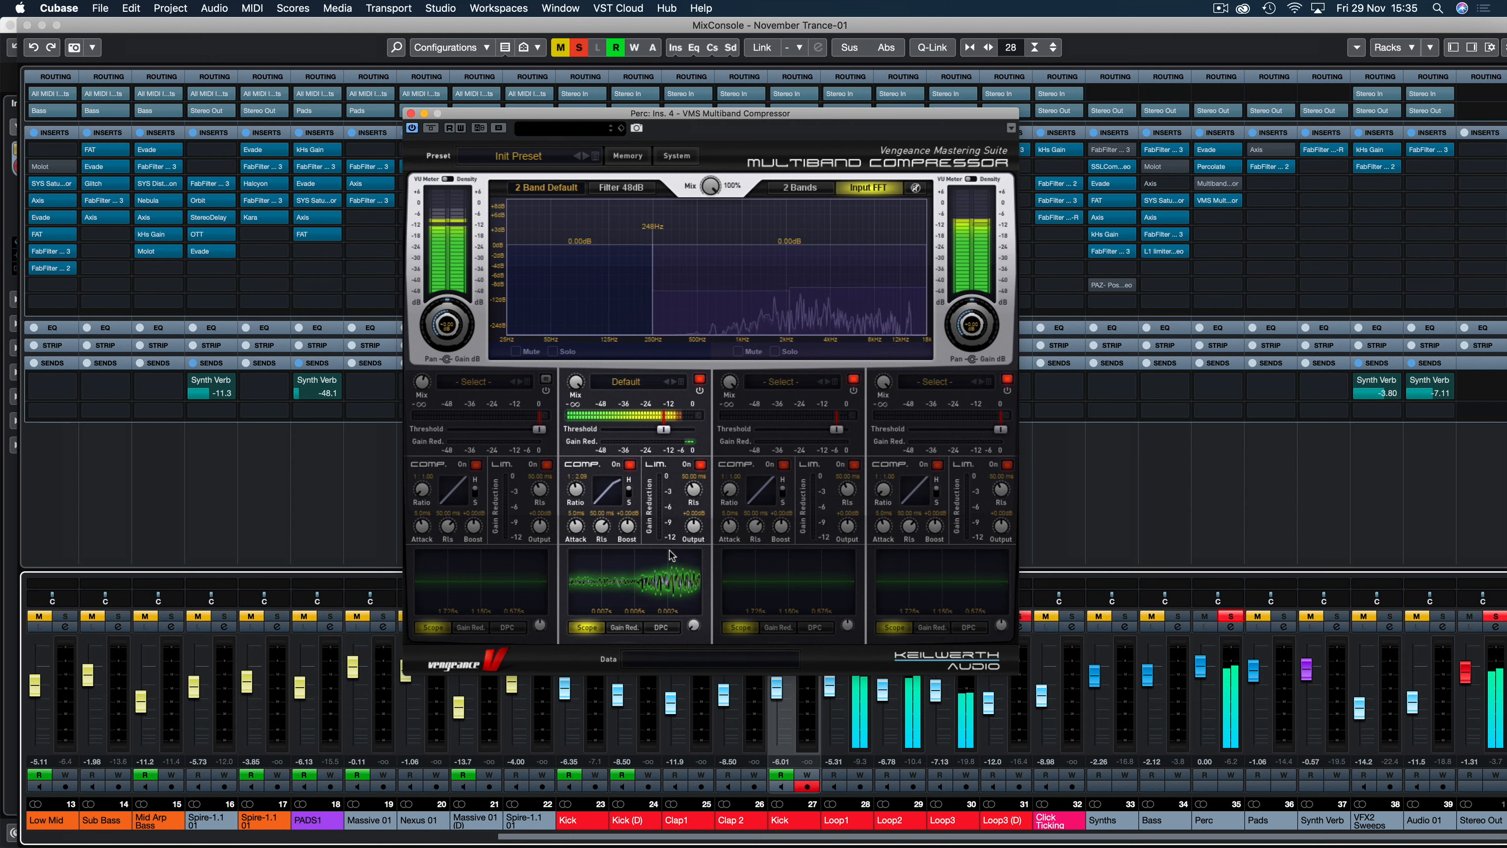
pyautogui.moveTo(574, 528); pyautogui.dragTo(573, 582)
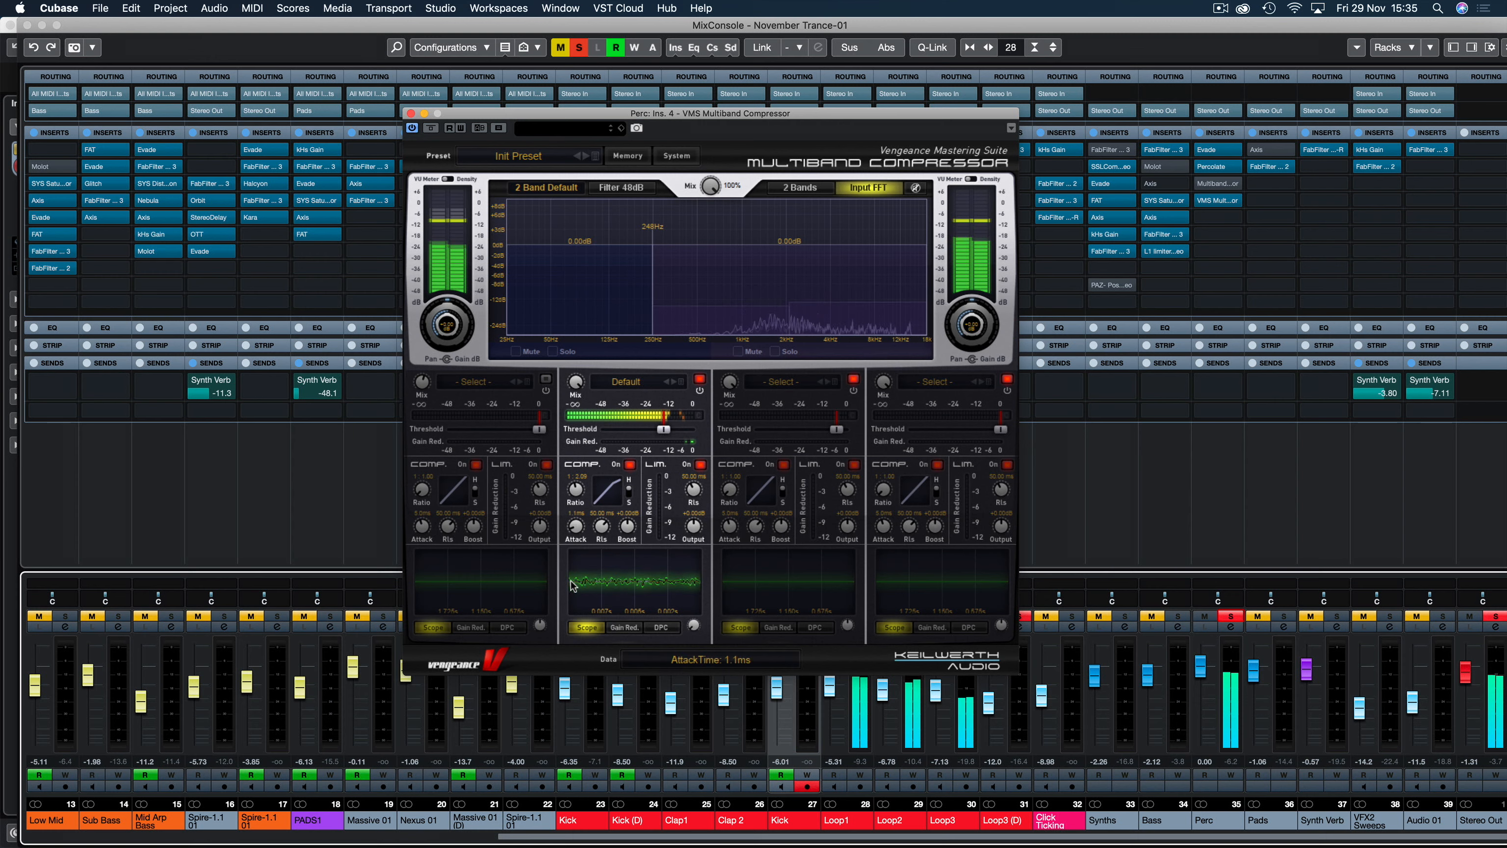
pyautogui.moveTo(600, 526); pyautogui.dragTo(575, 660)
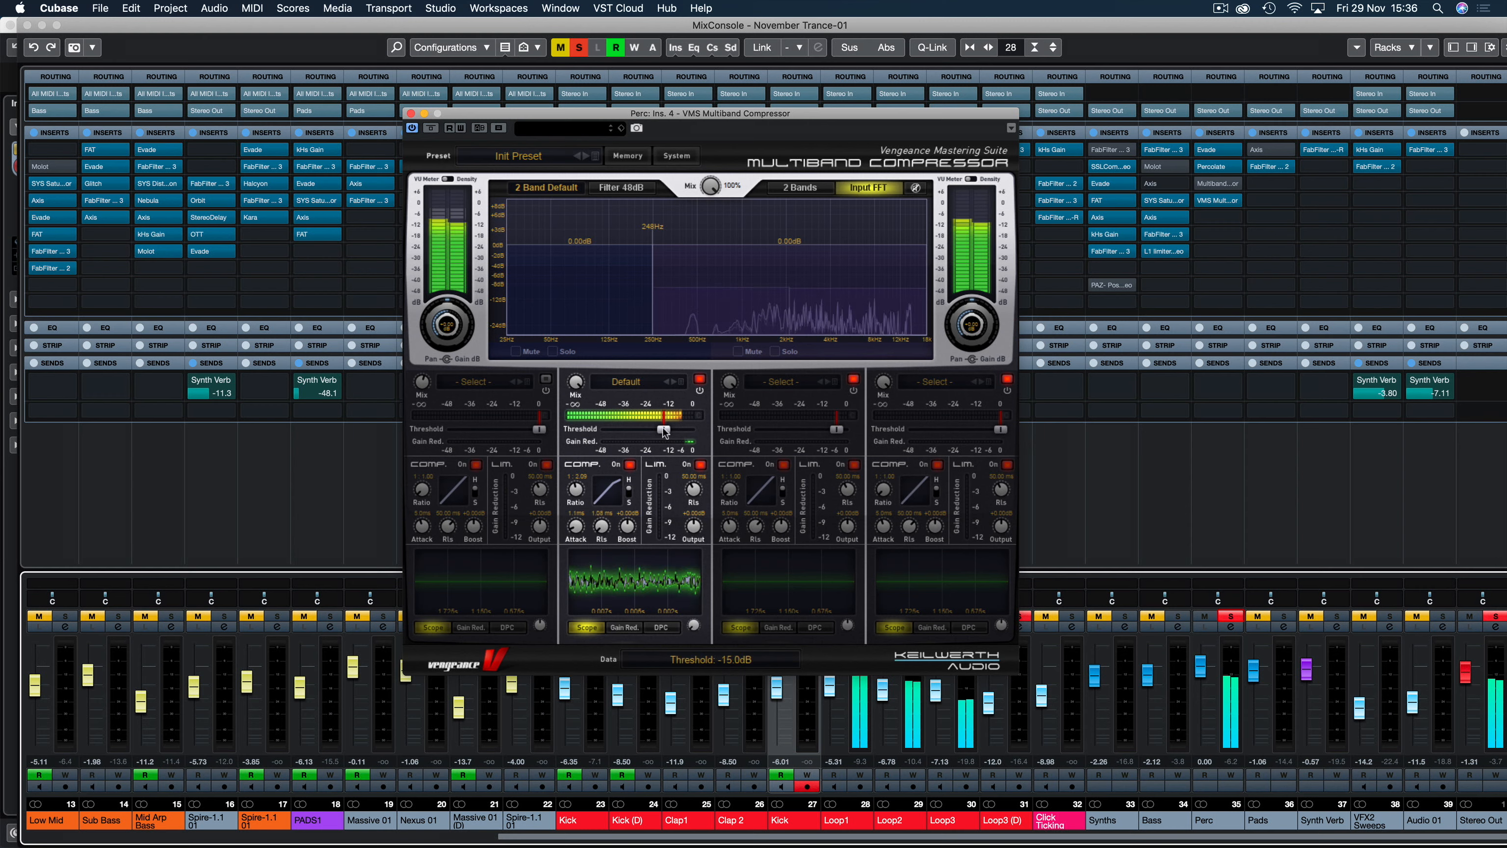
# Lower the second band's threshold well below -15 dB and set its soft knee to off.
pyautogui.moveTo(663, 432); pyautogui.dragTo(622, 430)
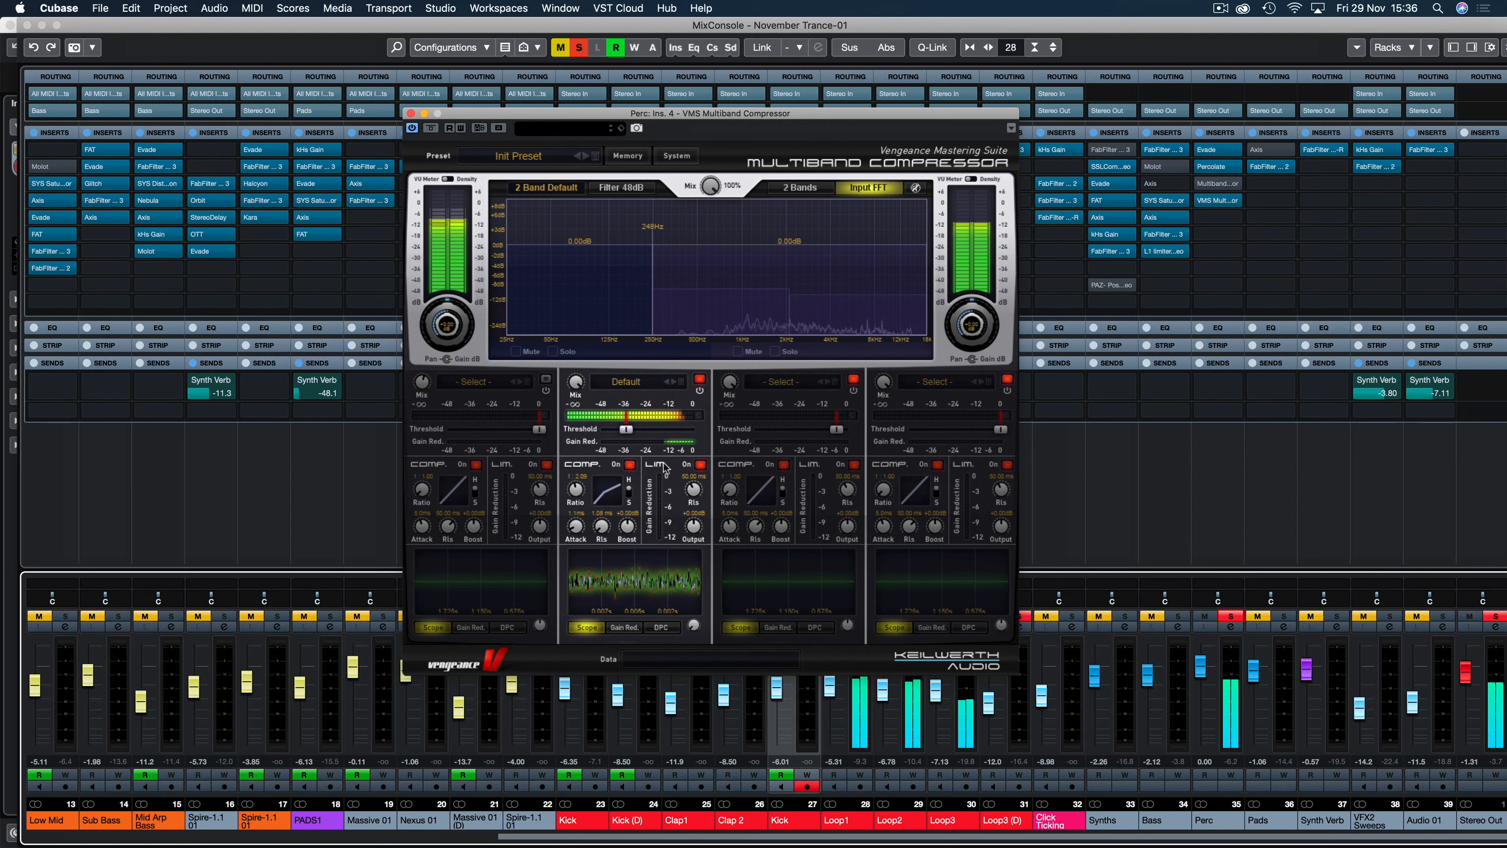
pyautogui.click(630, 496)
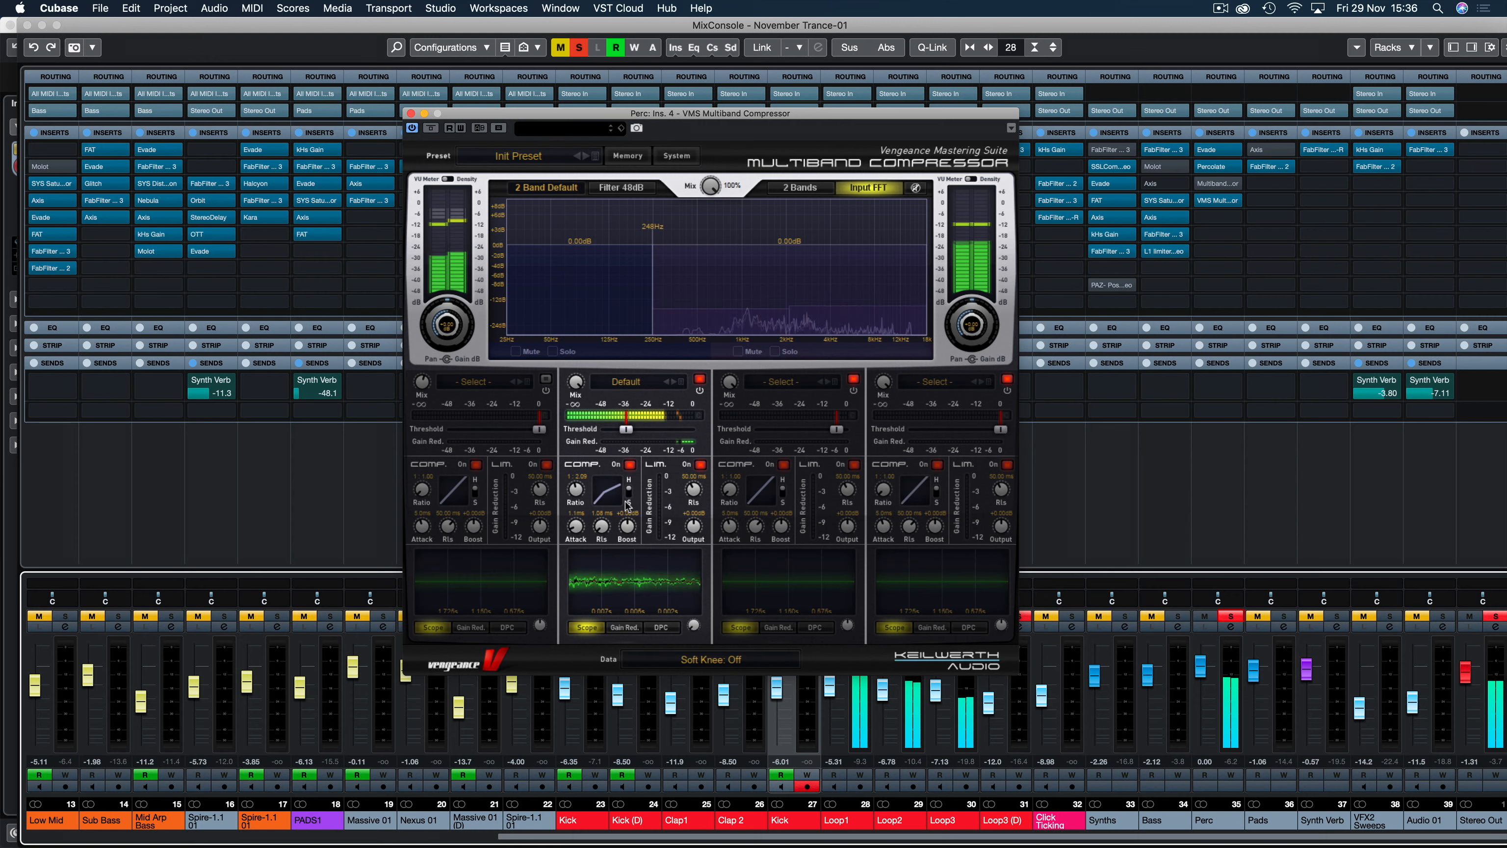
pyautogui.moveTo(627, 500)
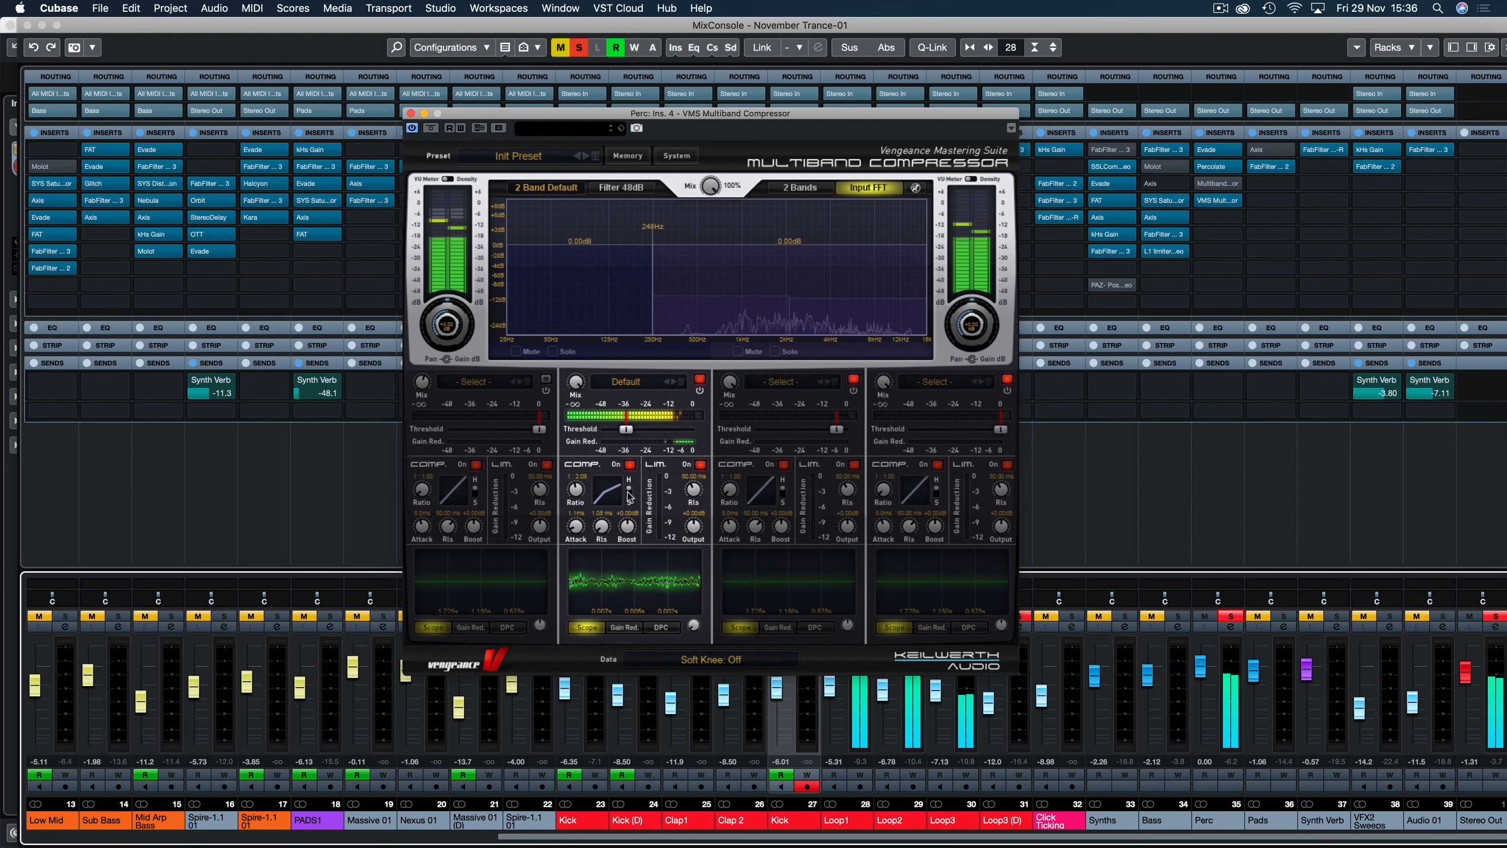
# Raise the second band's threshold fully, bring it down to -18.7 dB, and slightly increase the release and boost.
pyautogui.moveTo(618, 433); pyautogui.dragTo(693, 429)
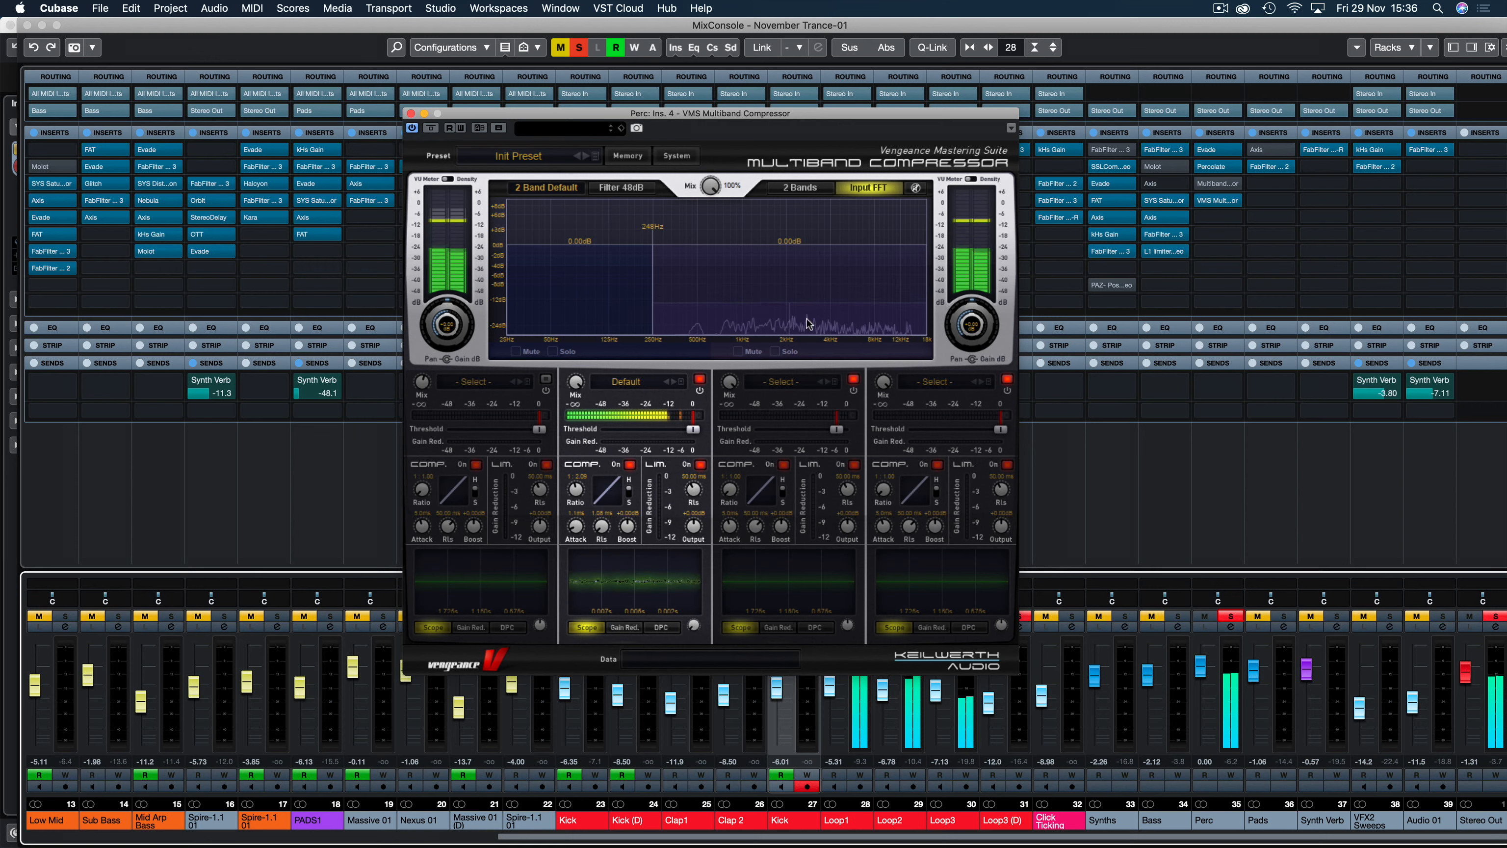
pyautogui.moveTo(692, 429); pyautogui.dragTo(669, 436)
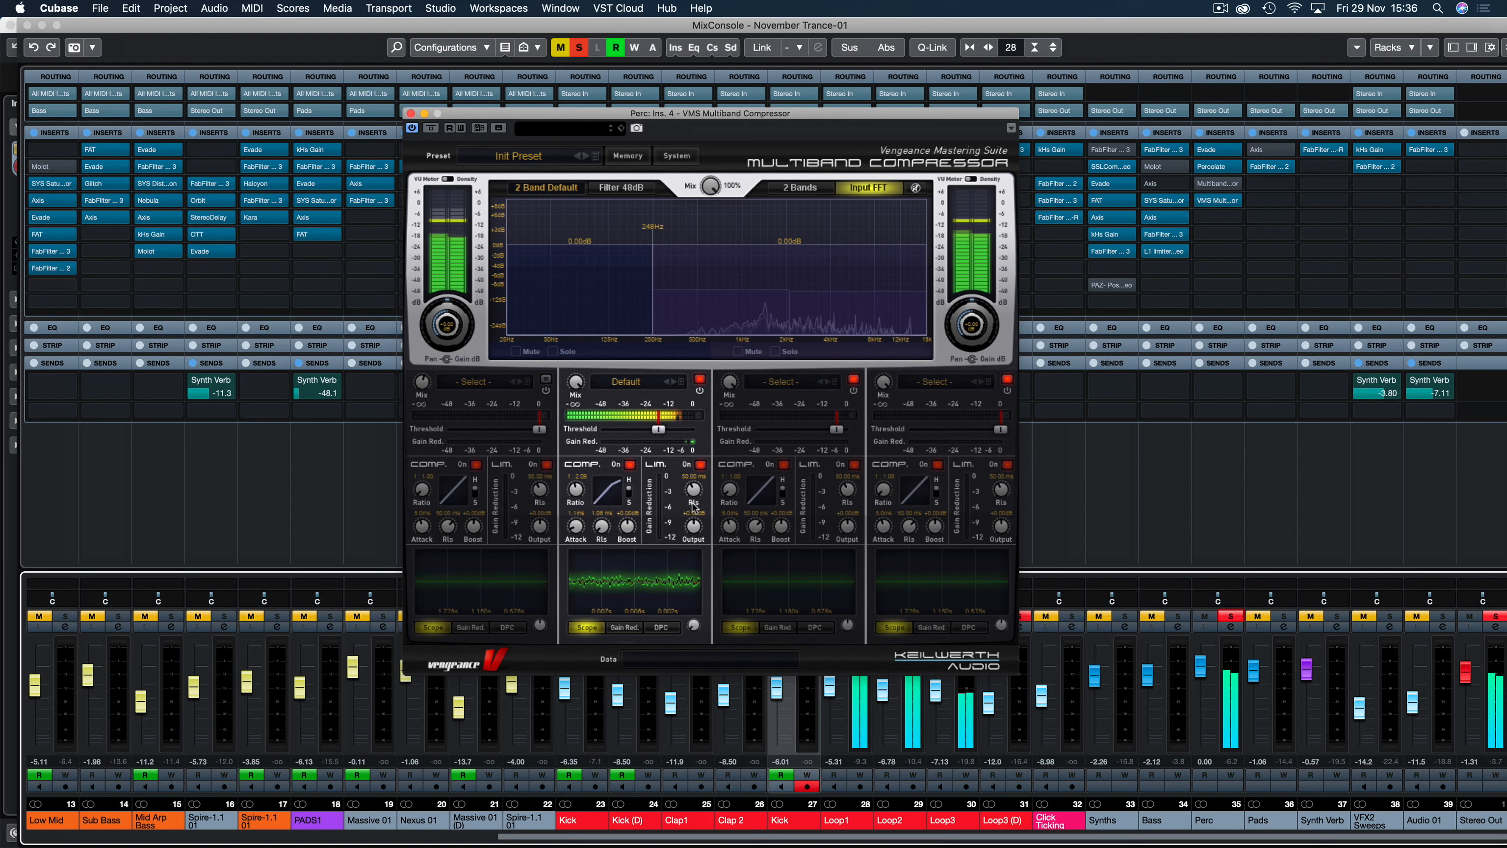
pyautogui.moveTo(601, 532)
pyautogui.moveTo(600, 530); pyautogui.dragTo(615, 523)
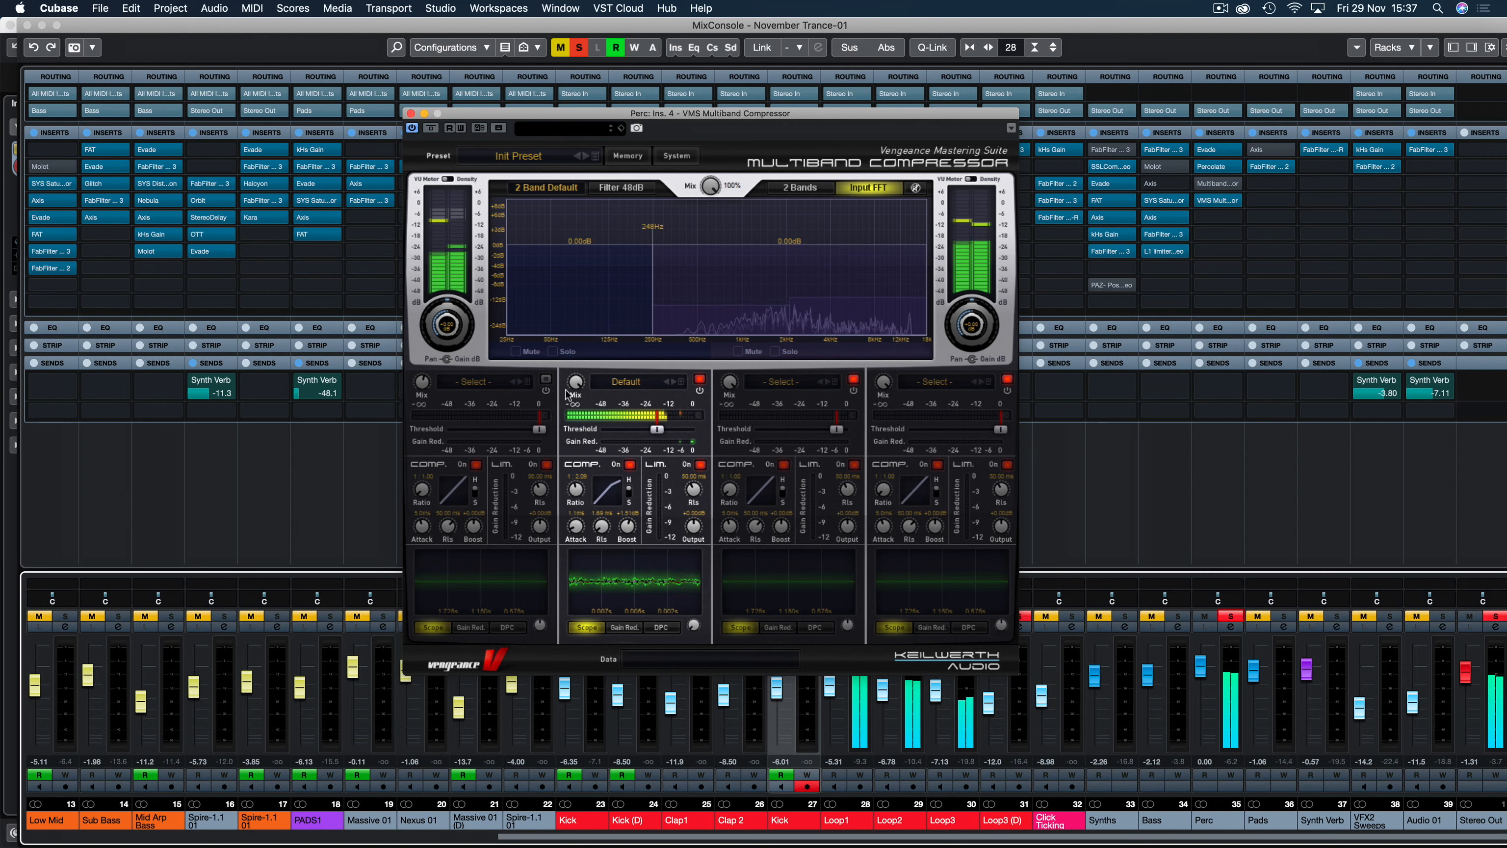
# Try lowering the second band's dry/wet mix and bring it back to 100%.
pyautogui.moveTo(576, 386)
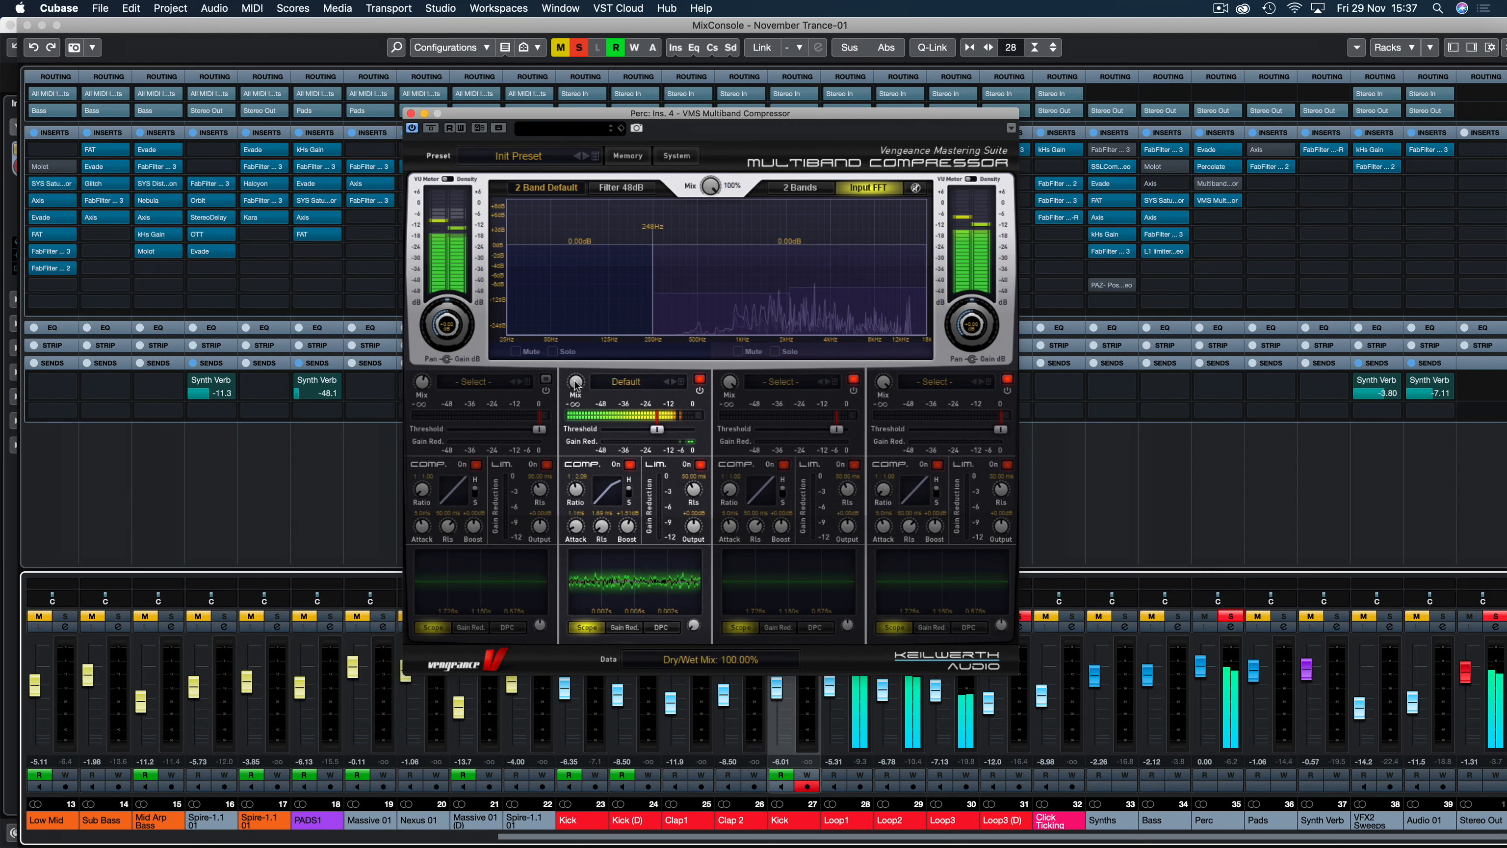
pyautogui.moveTo(575, 386); pyautogui.dragTo(580, 695)
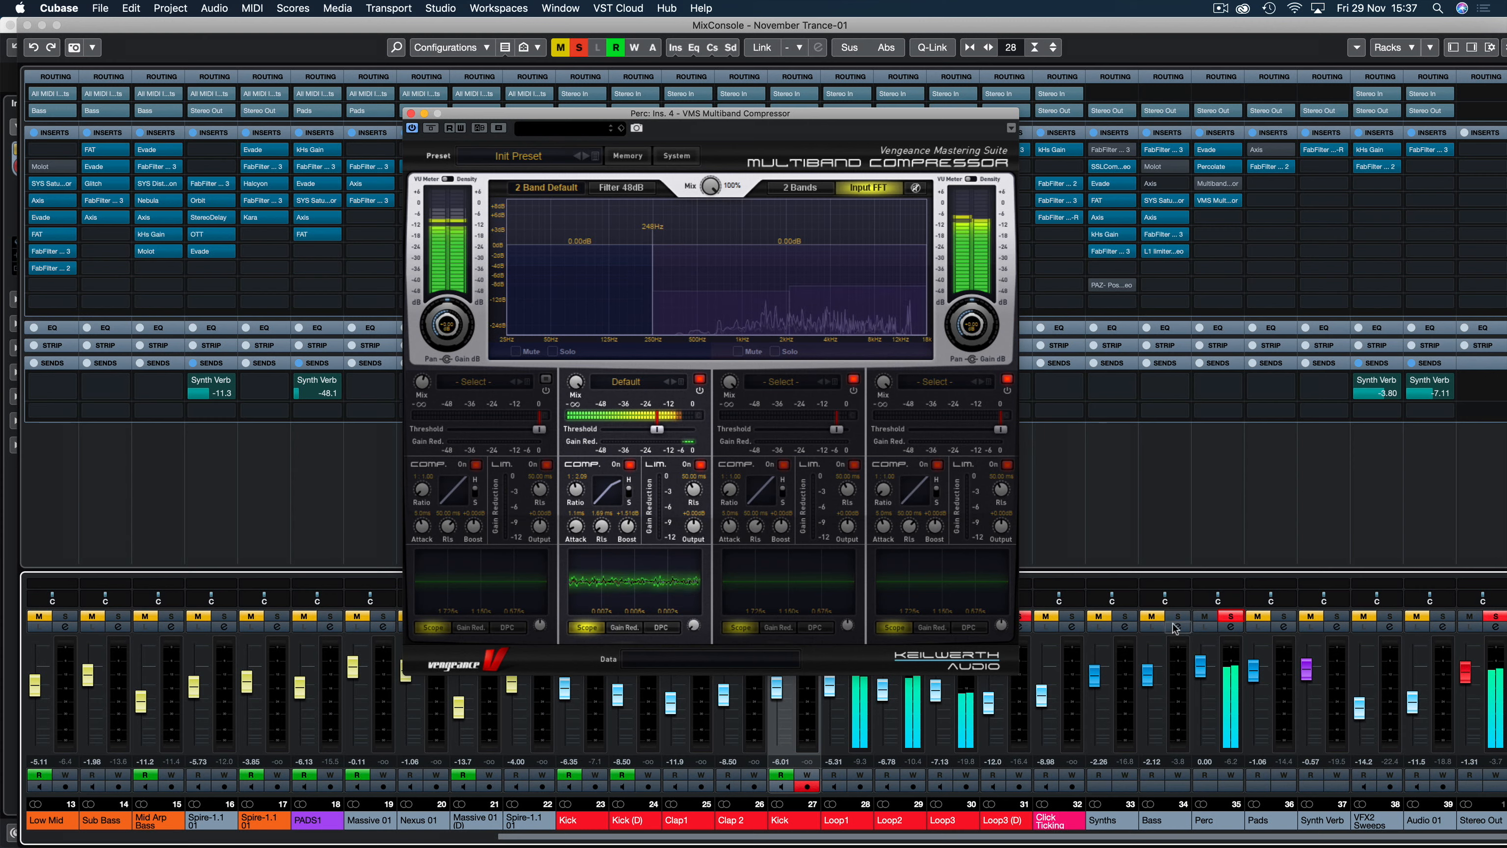
# Unsolo the Perc group and slightly reduce the second band's output level against the full mix.
pyautogui.click(1232, 617)
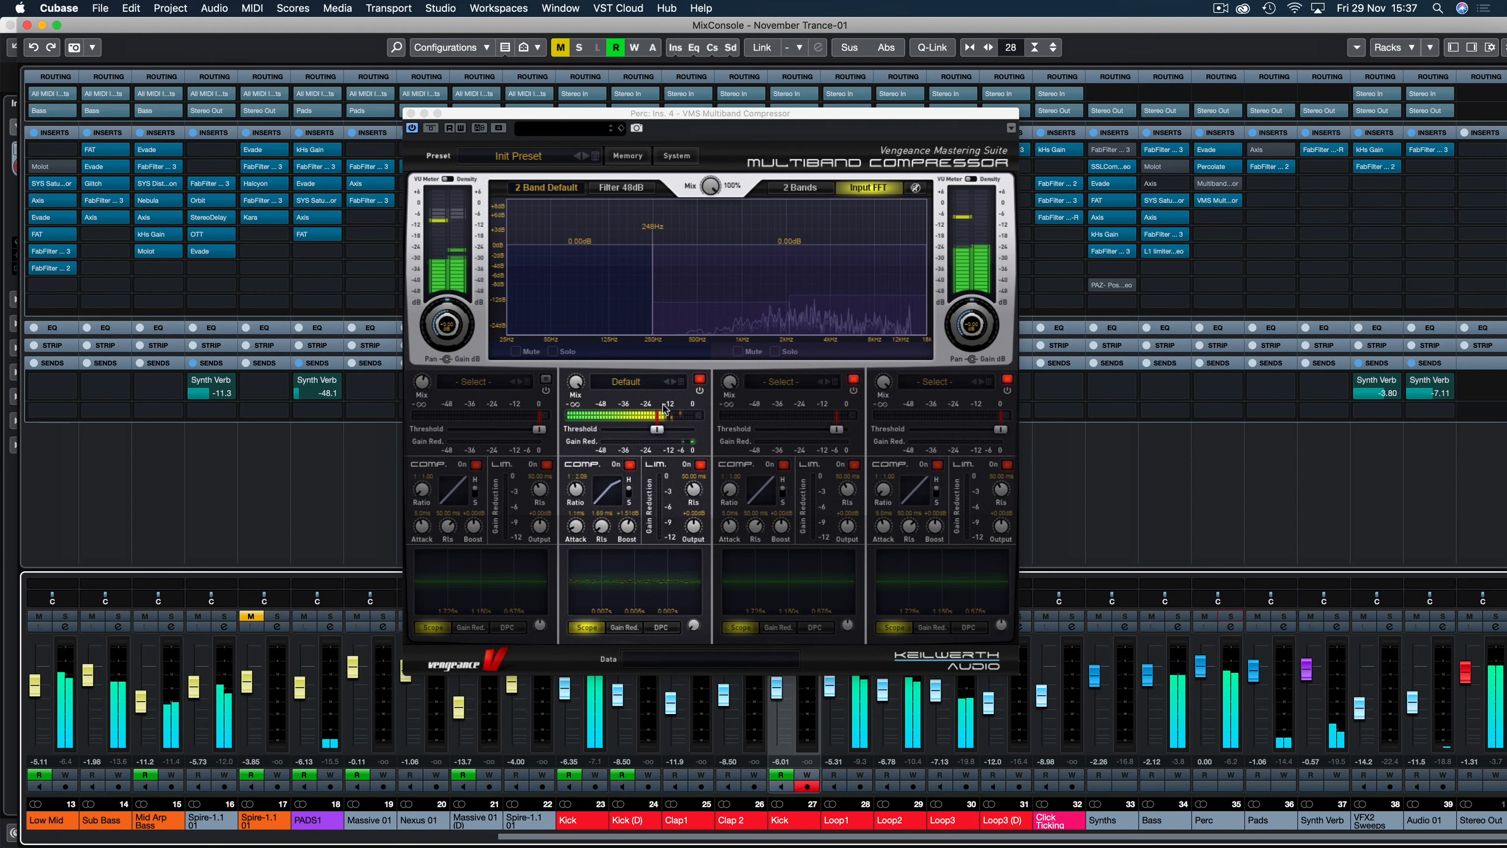
pyautogui.moveTo(684, 535); pyautogui.dragTo(692, 547)
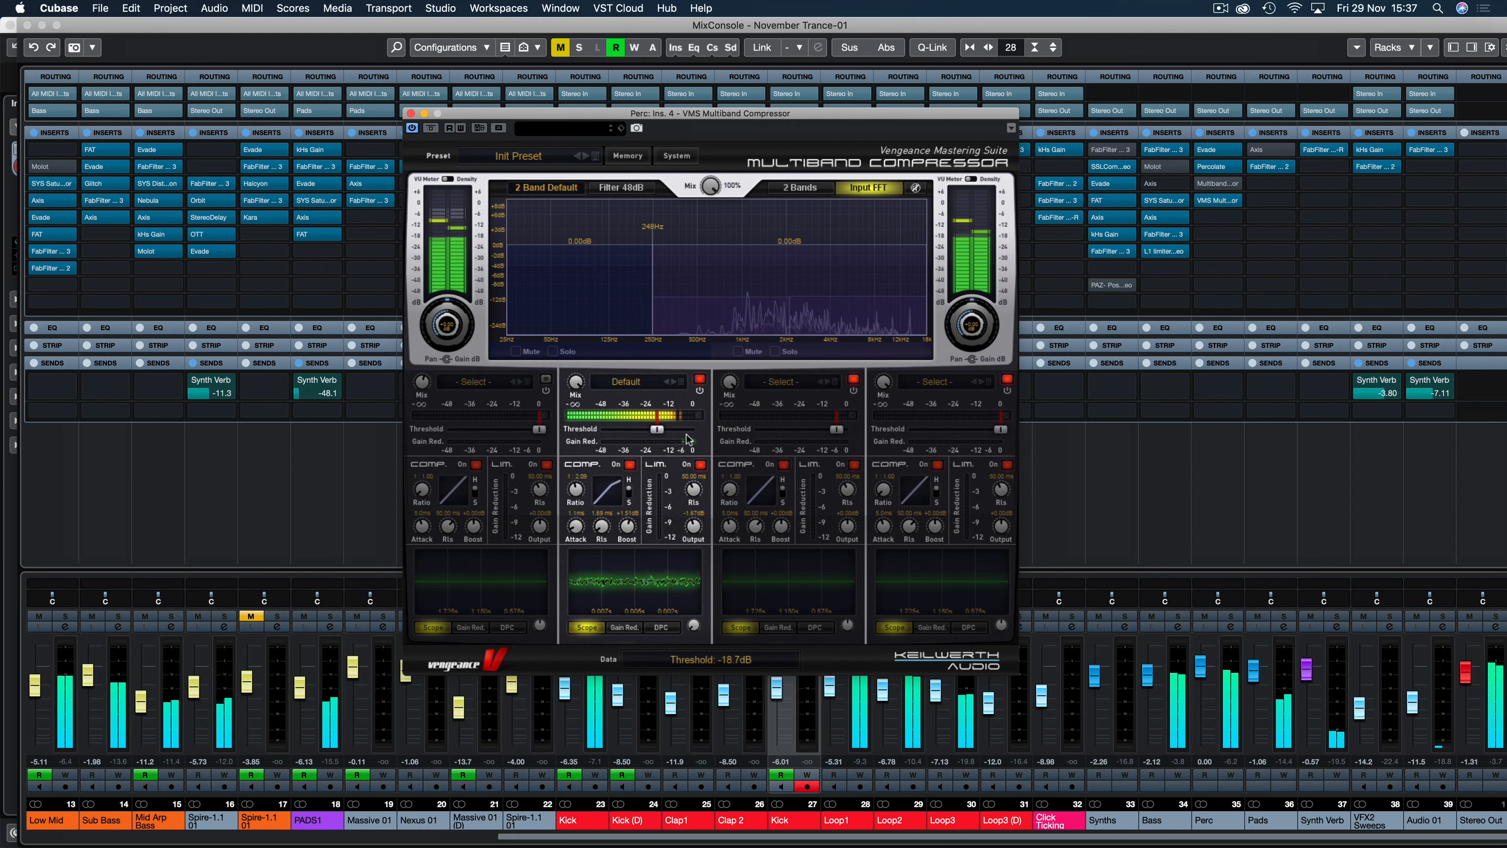
# Solo the Perc group with playback stopped, and reset the second band to its Default preset.
pyautogui.click(1230, 616)
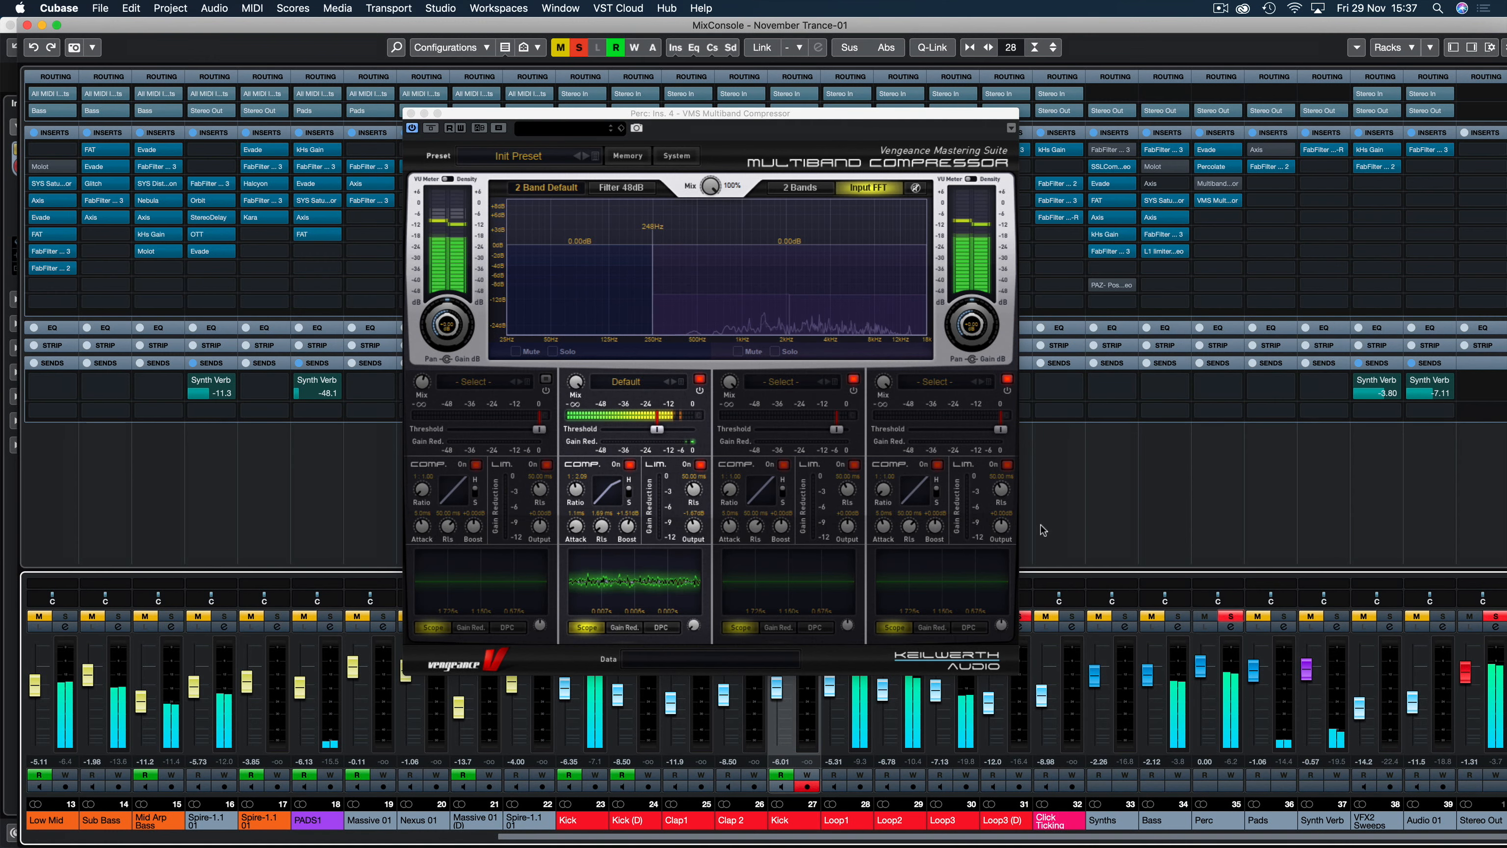
pyautogui.press('space')
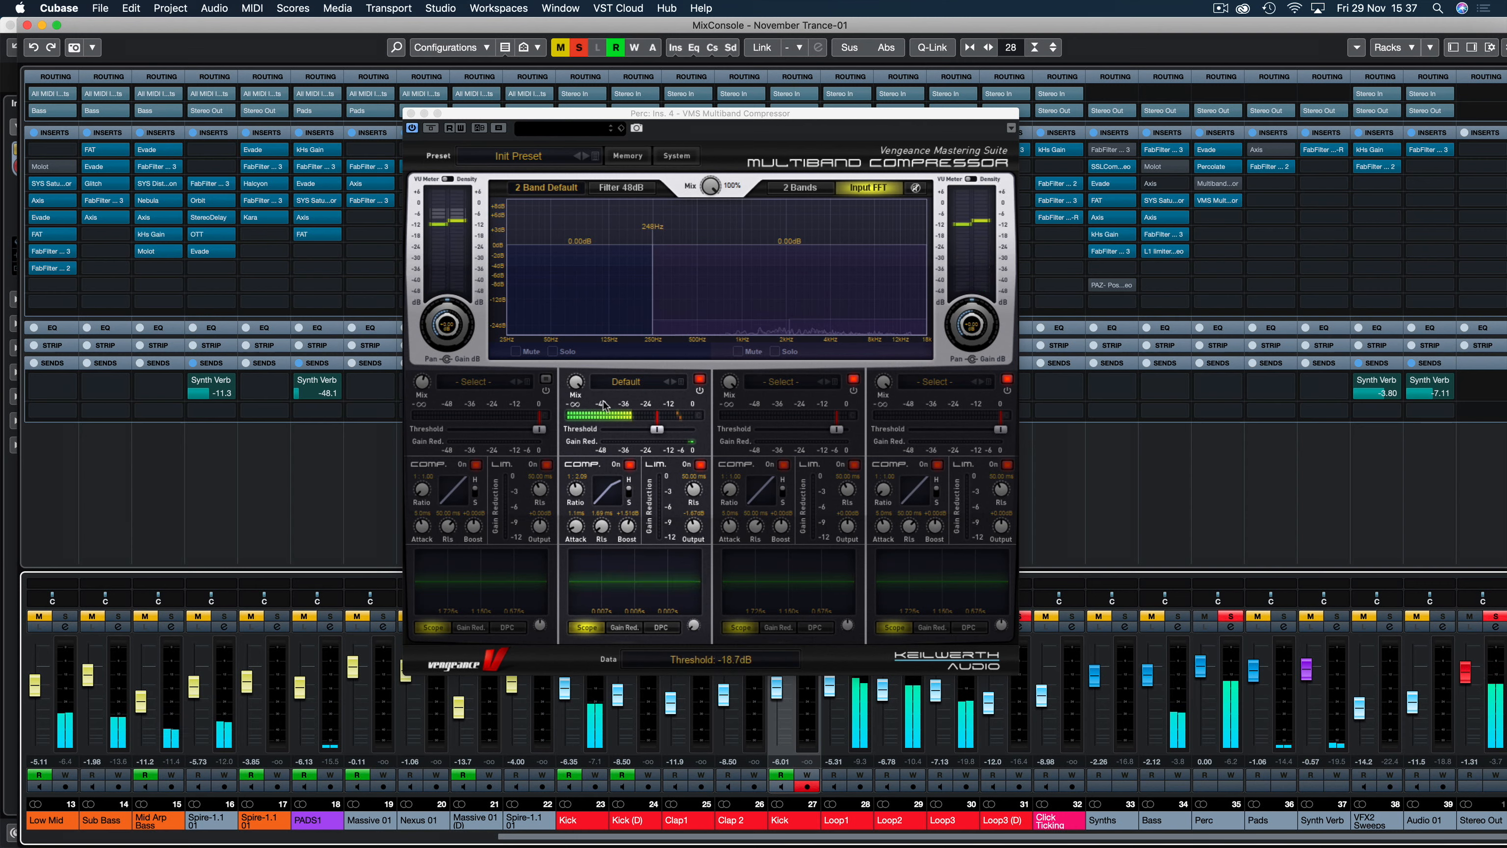
pyautogui.click(681, 383)
pyautogui.click(655, 484)
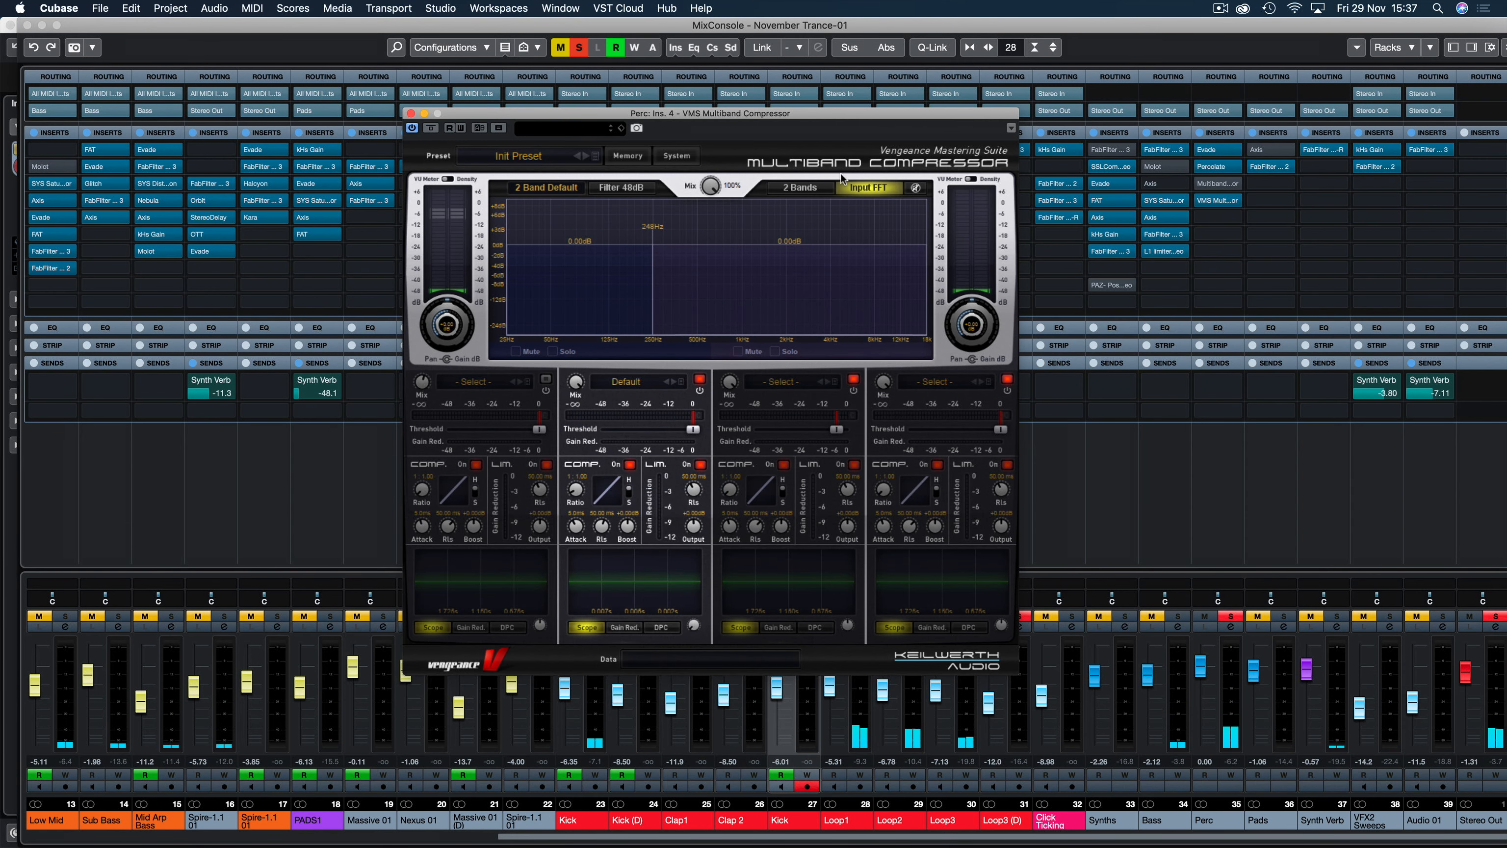
# Switch the compressor to 3 Bands and load the 3 Band Balanced crossover preset.
pyautogui.click(819, 187)
pyautogui.click(802, 237)
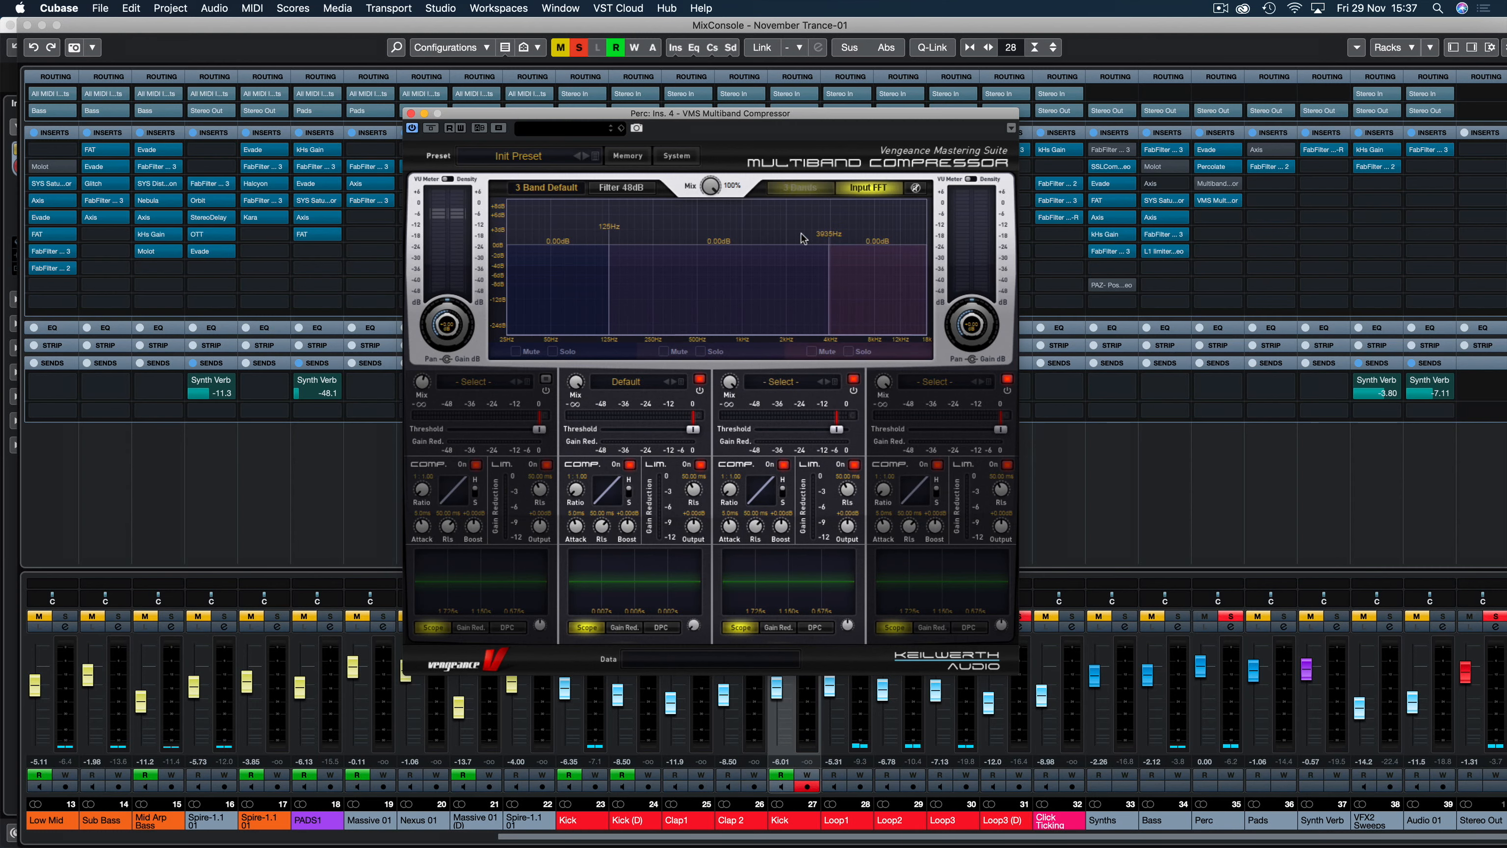
pyautogui.click(545, 184)
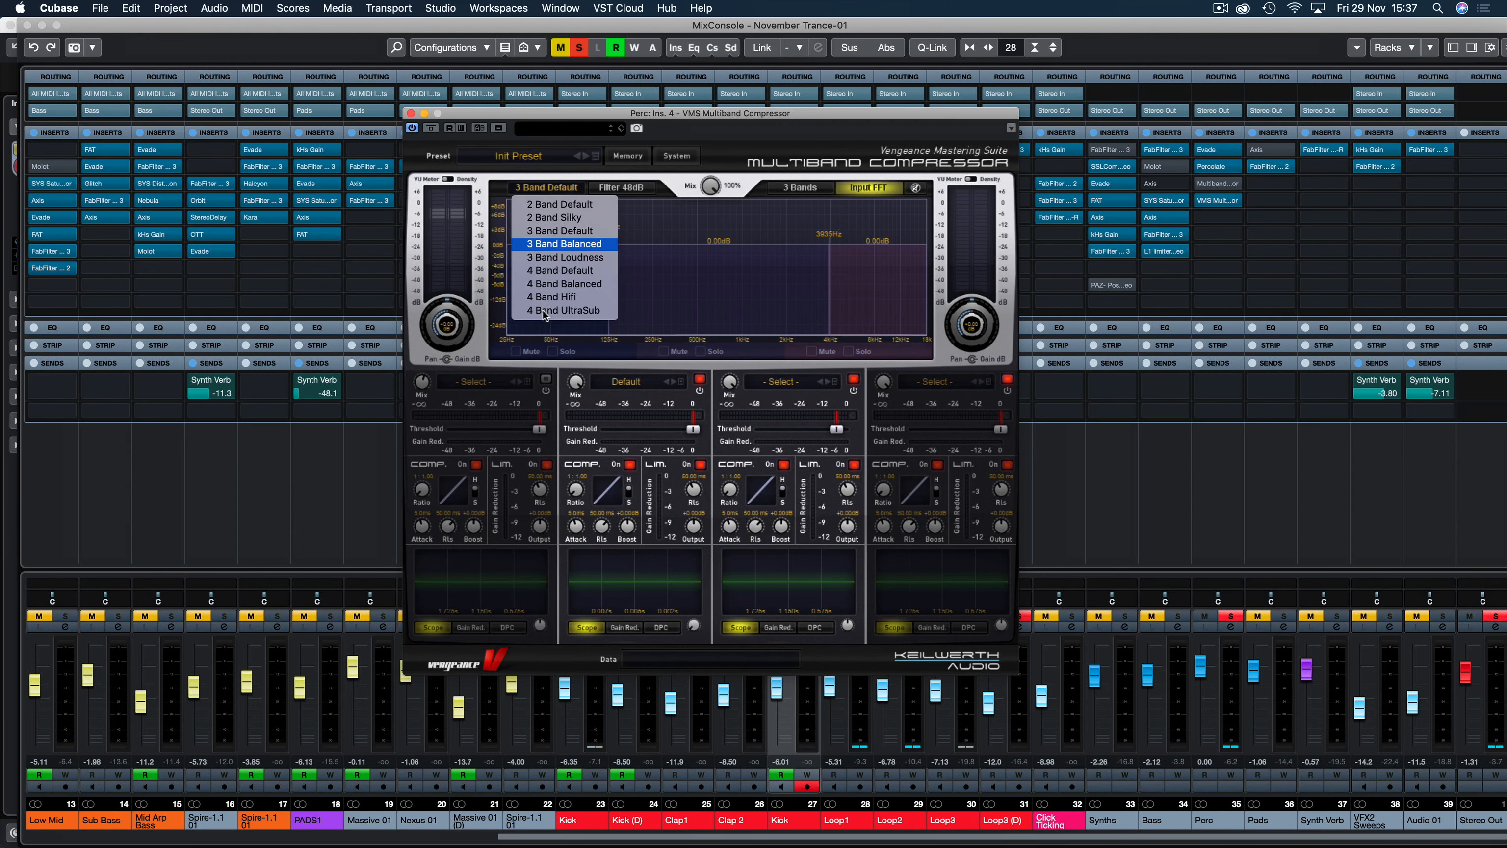
pyautogui.click(542, 249)
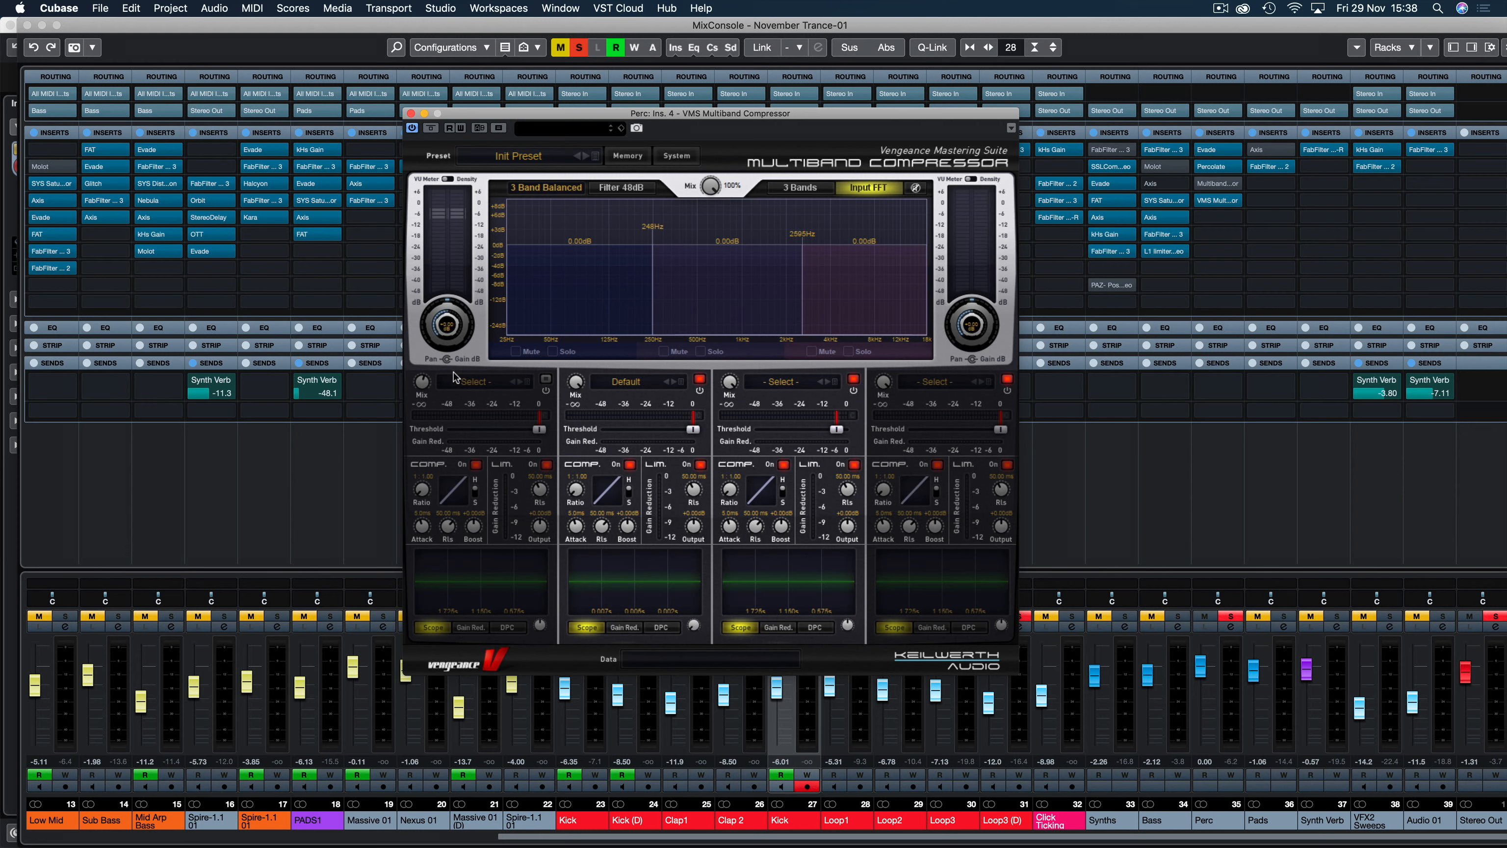
# Enable the first band, start playback, and audition the second and third bands in solo.
pyautogui.click(547, 380)
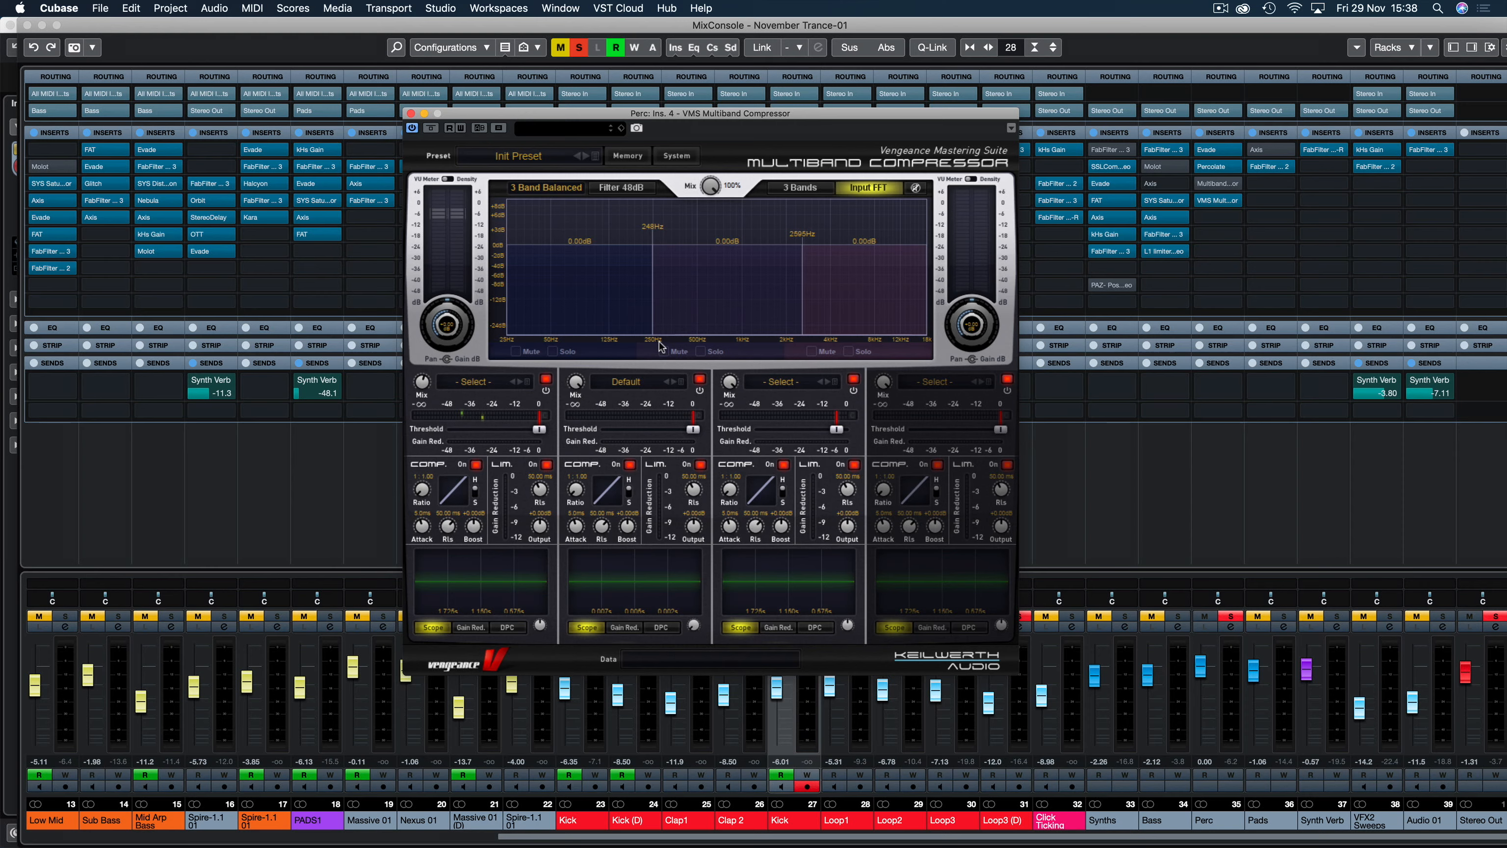
pyautogui.press('space')
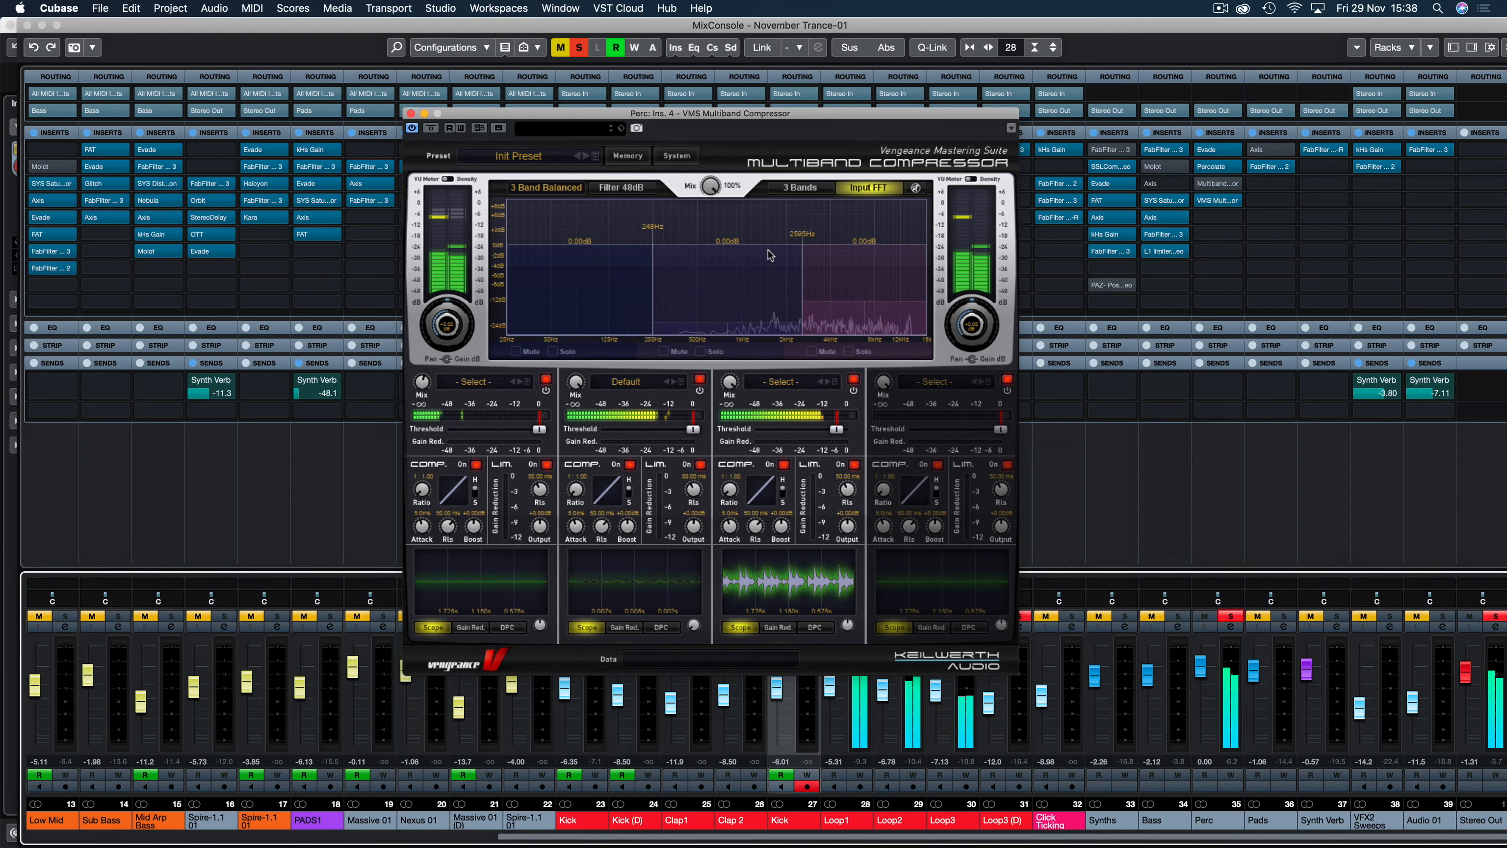
pyautogui.click(702, 351)
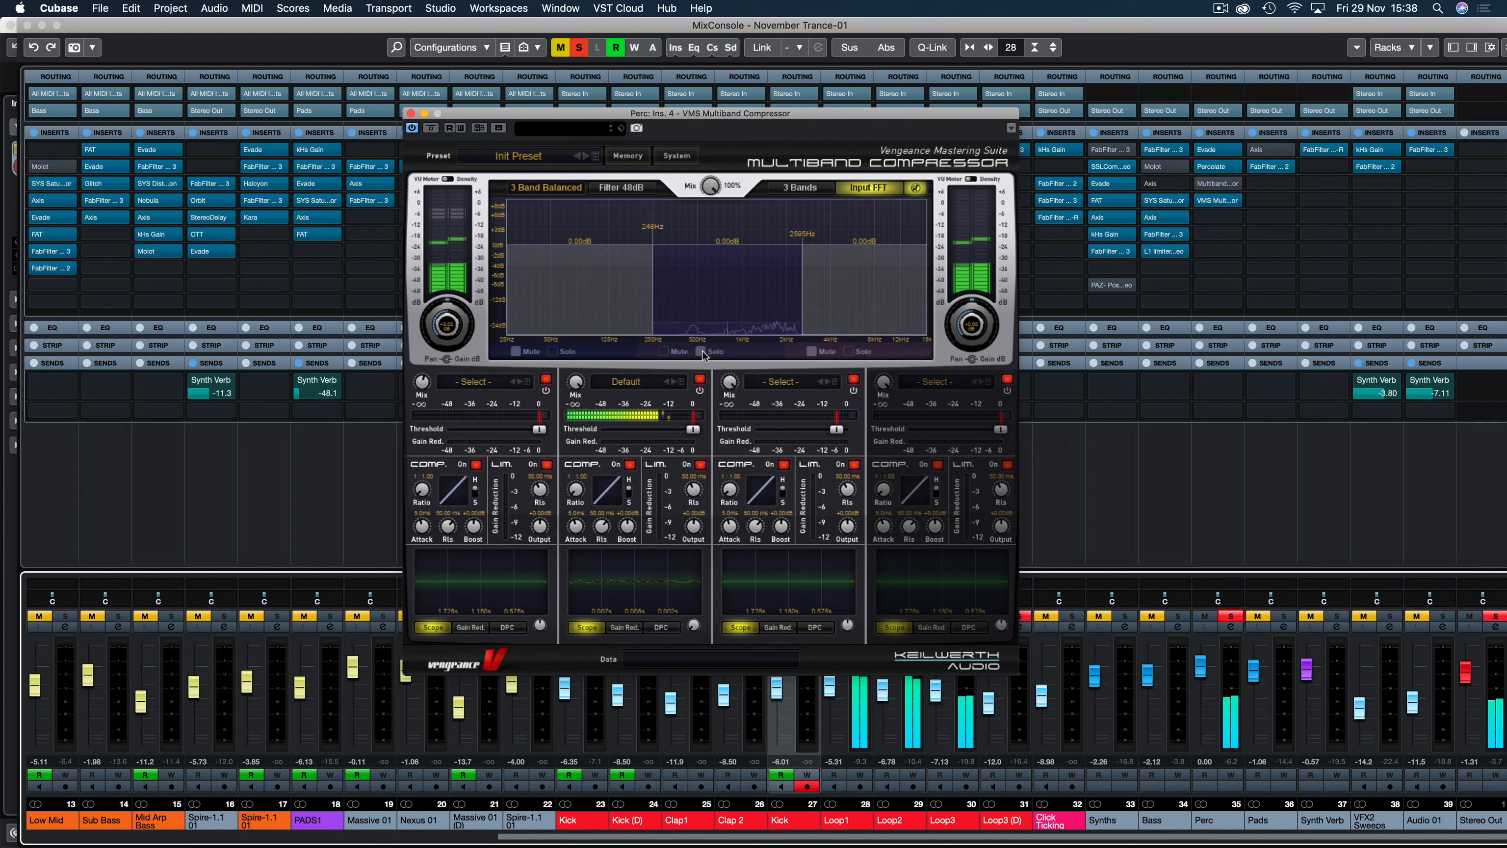
pyautogui.click(849, 351)
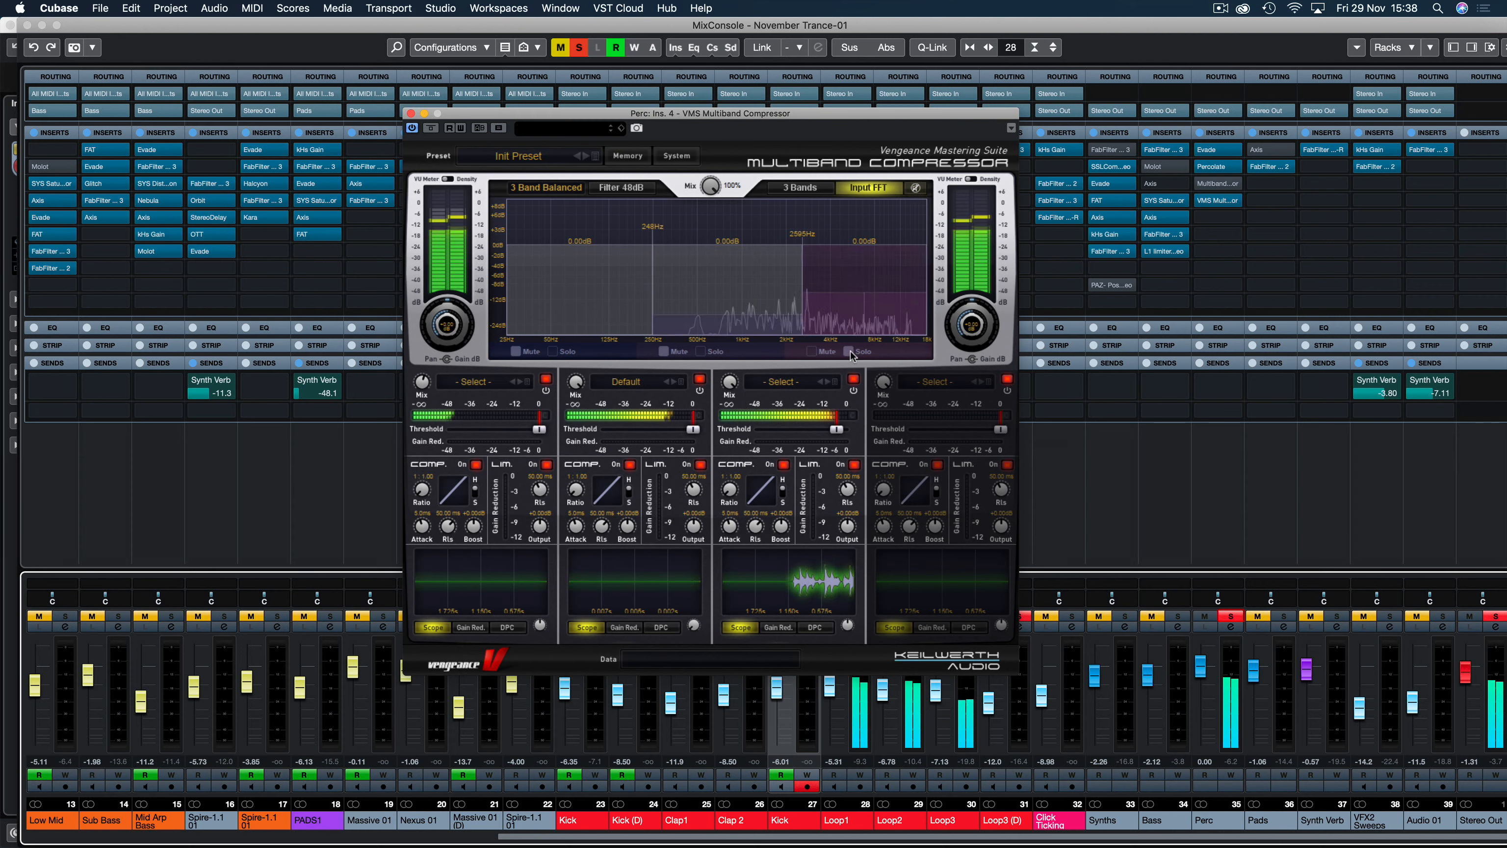
pyautogui.click(850, 353)
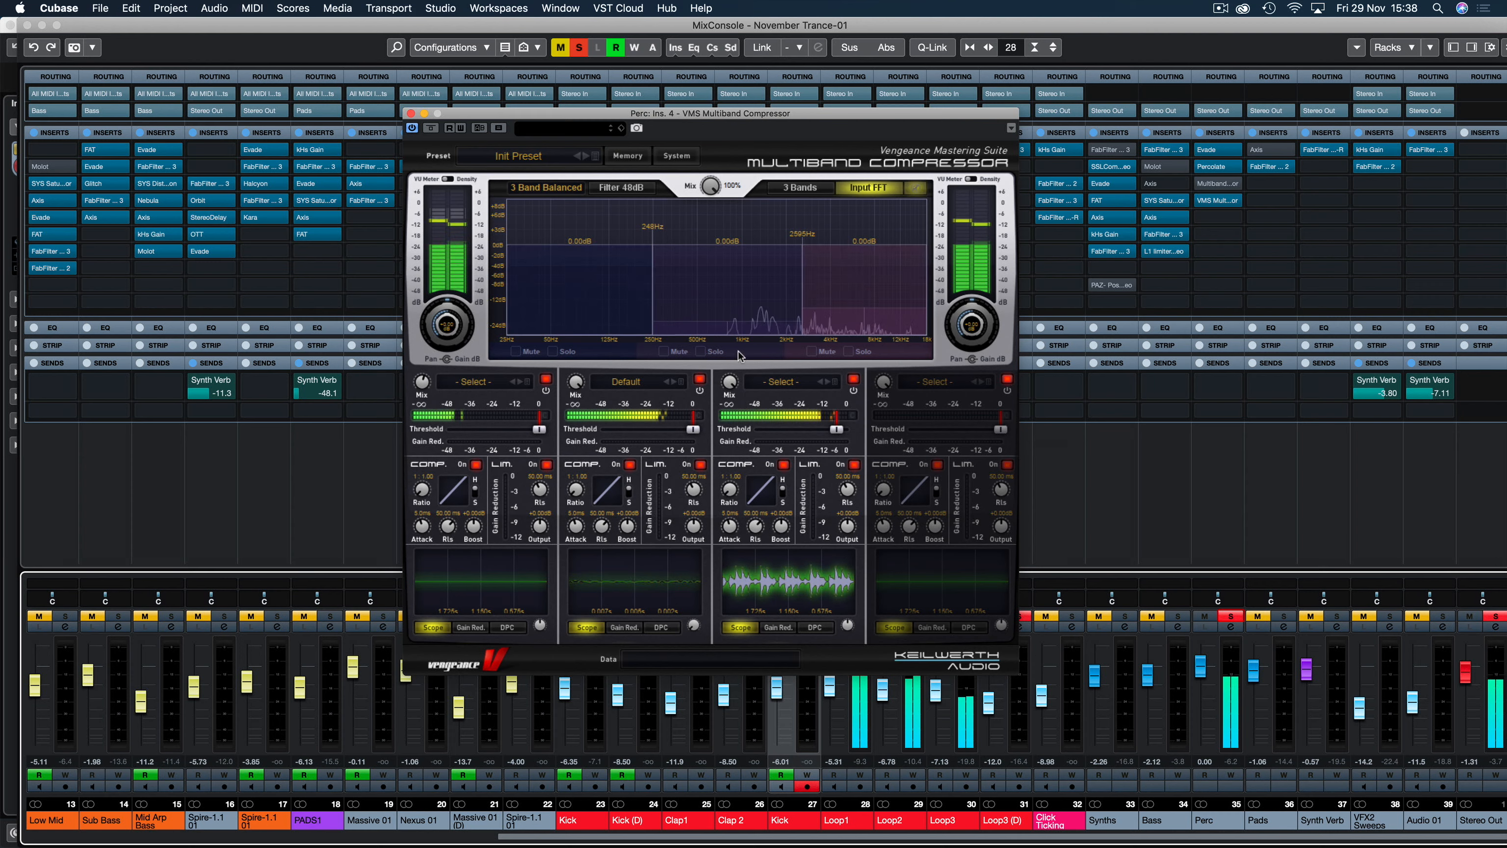
# Solo the second band, set its threshold to about -18 dB and ratio to 1:3.05, and unsolo it.
pyautogui.click(702, 352)
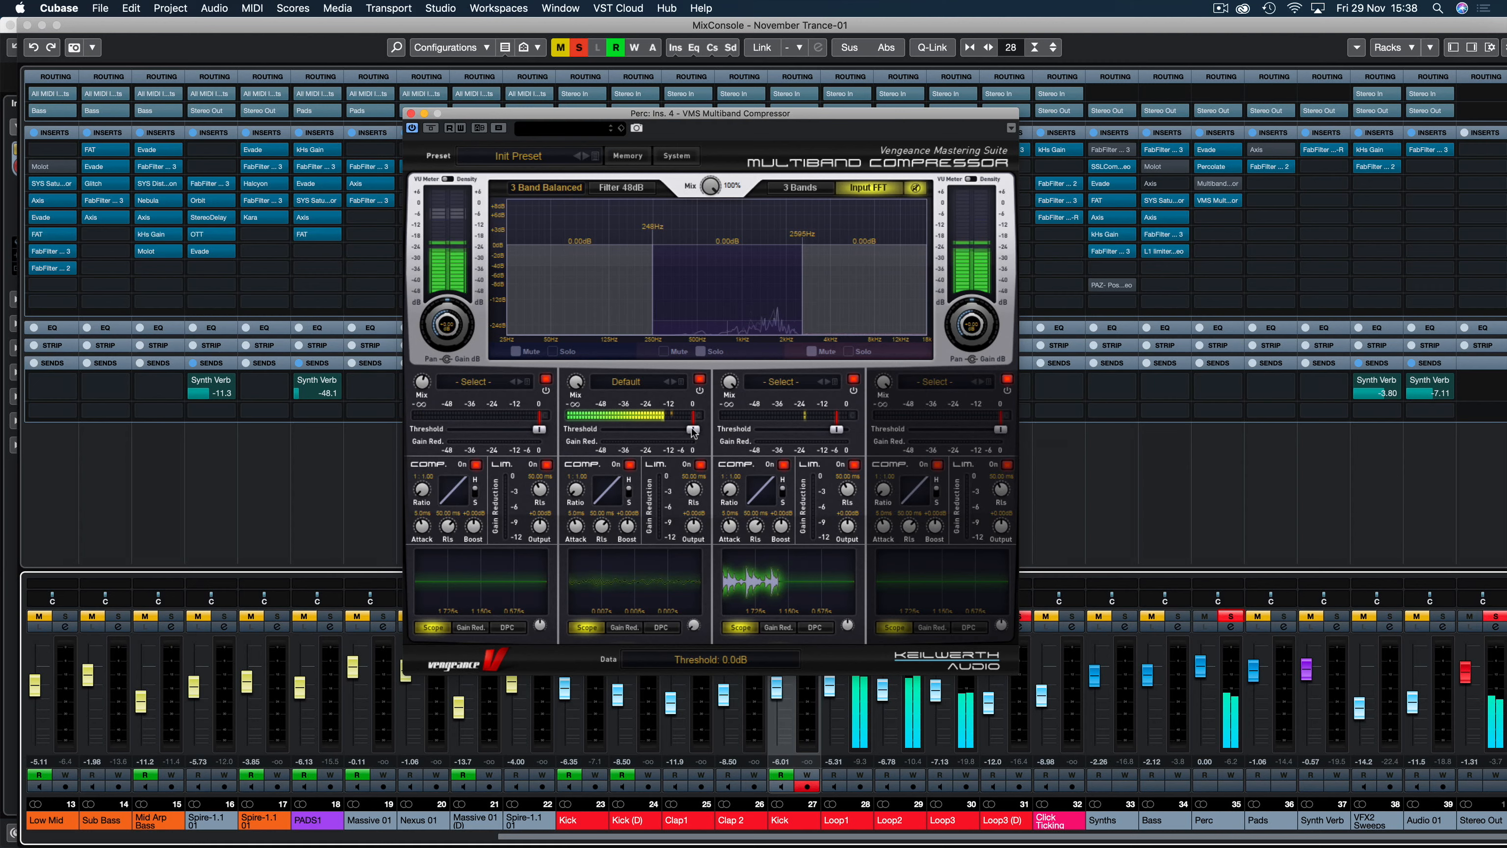
pyautogui.moveTo(693, 429); pyautogui.dragTo(665, 431)
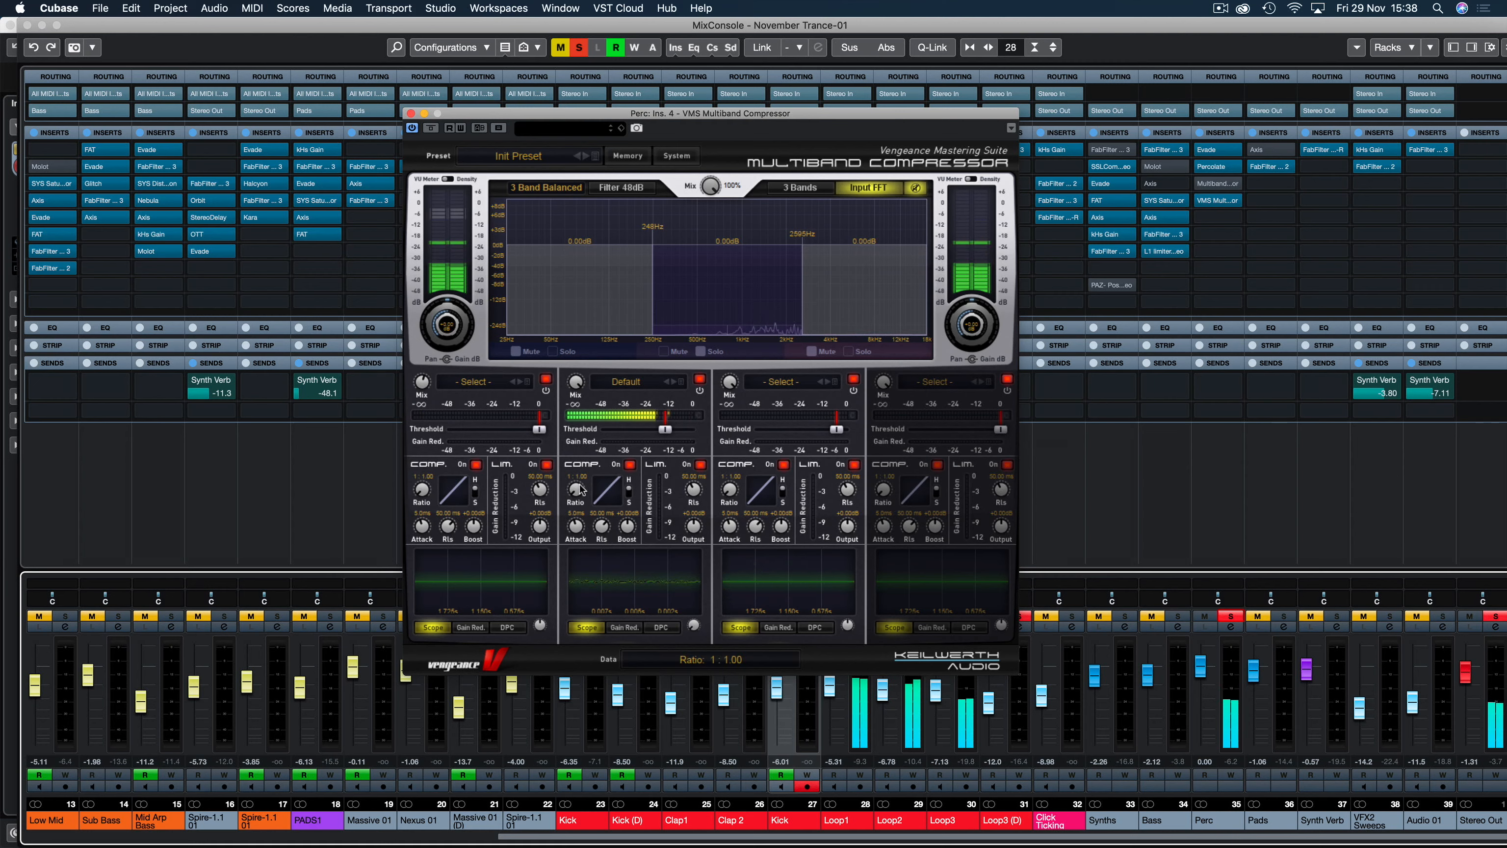
pyautogui.moveTo(577, 490); pyautogui.dragTo(587, 390)
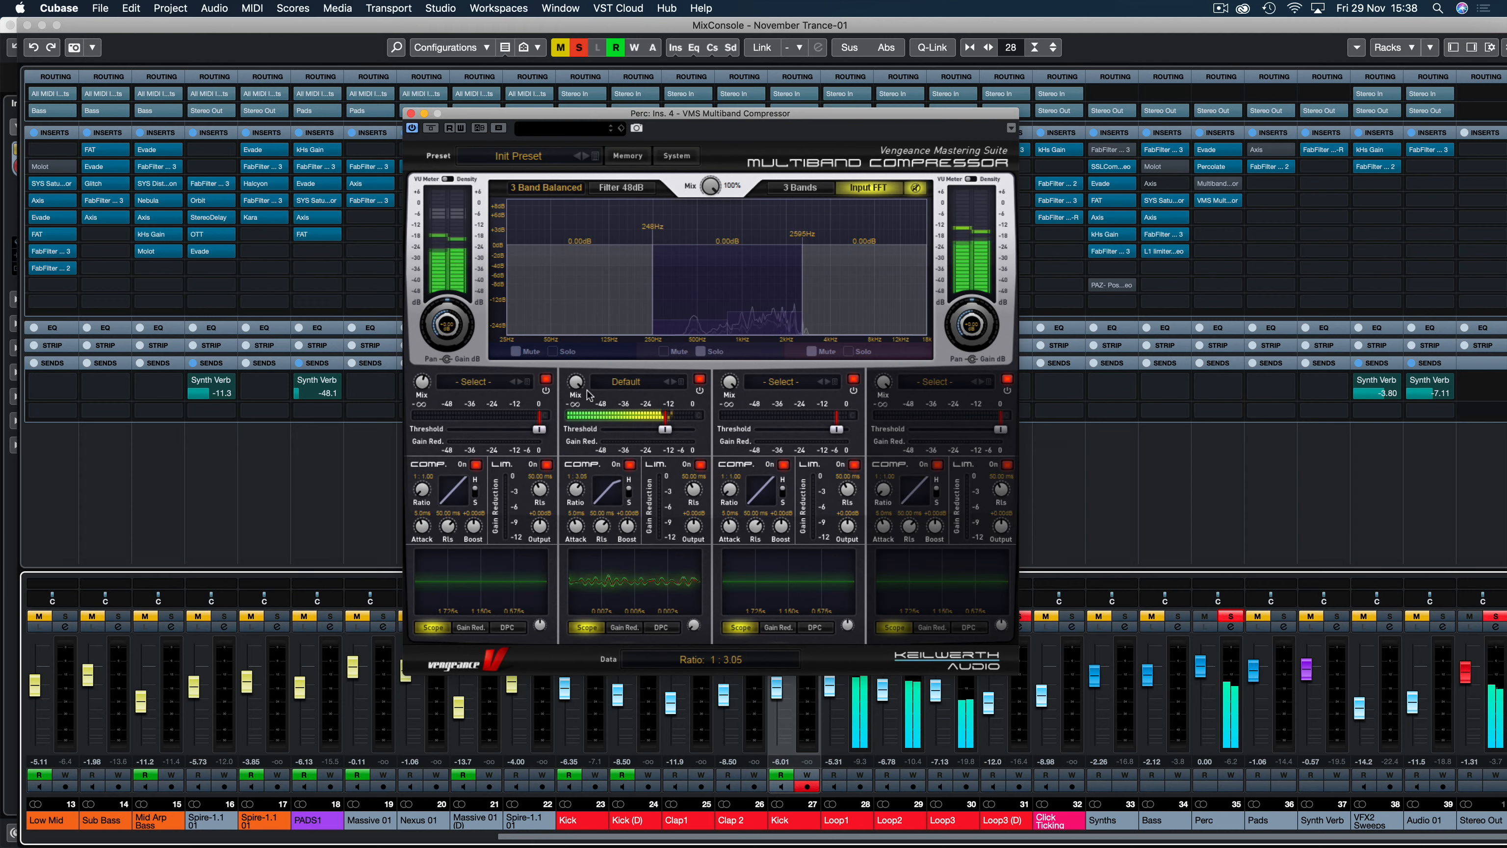
pyautogui.moveTo(665, 429); pyautogui.dragTo(662, 430)
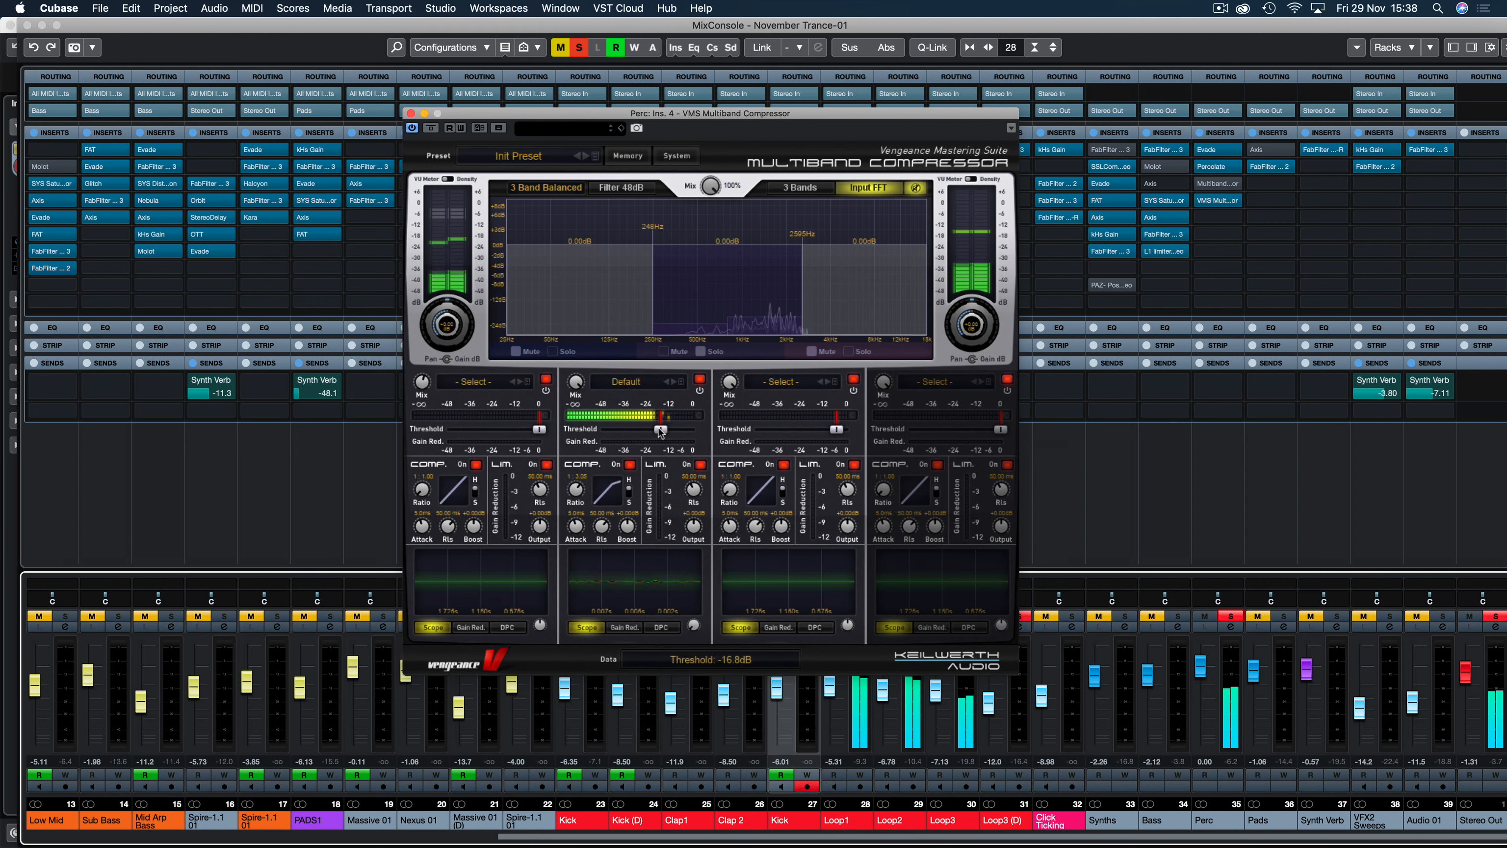
pyautogui.click(700, 351)
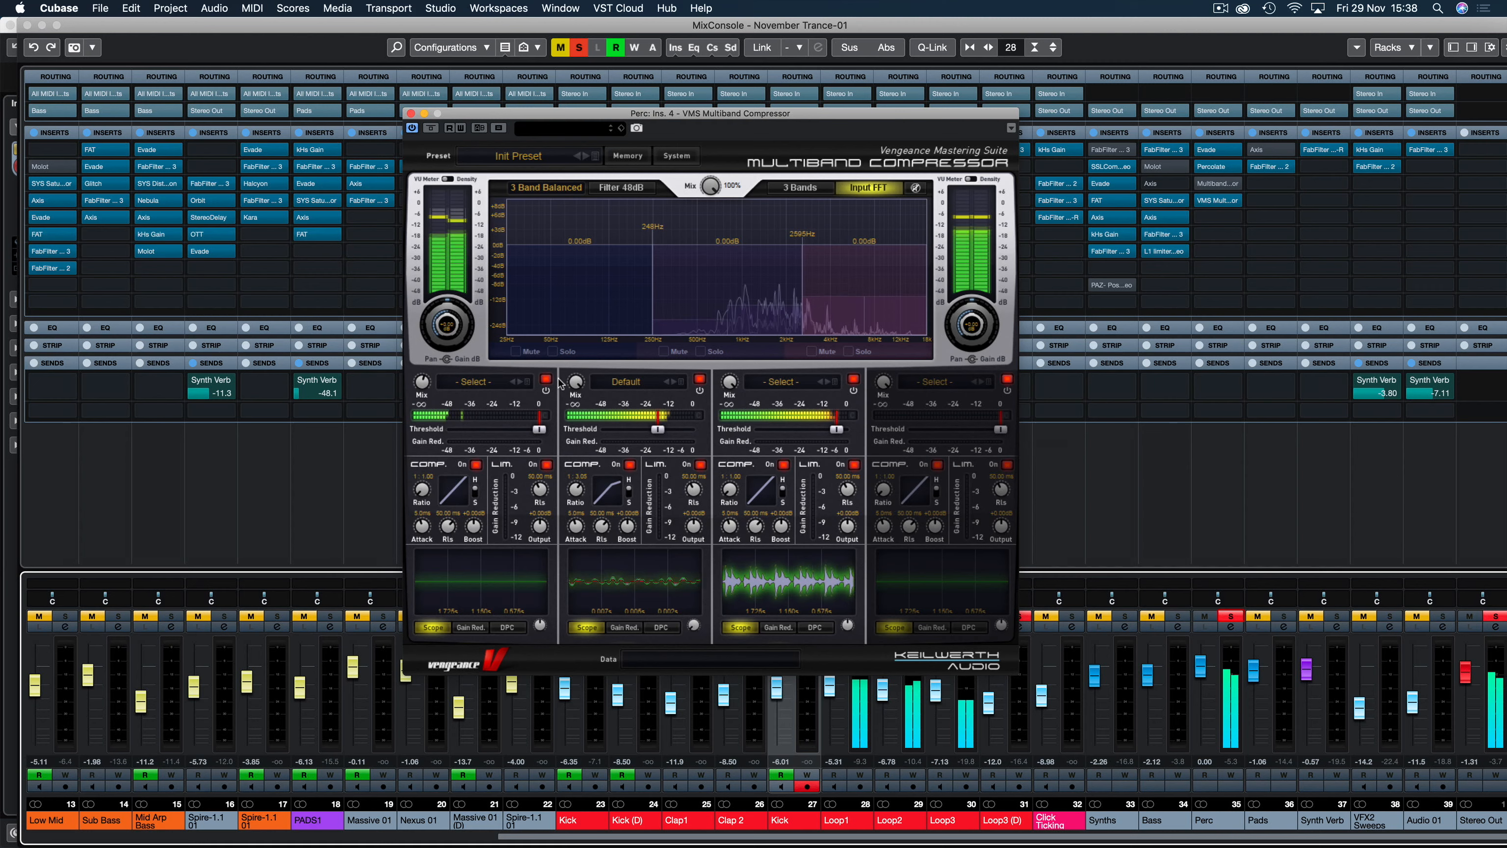
# Compare the second band's dry/wet mix, return it to 100%, and shorten its compressor attack and release to about 2 ms.
pyautogui.moveTo(574, 383); pyautogui.dragTo(584, 633)
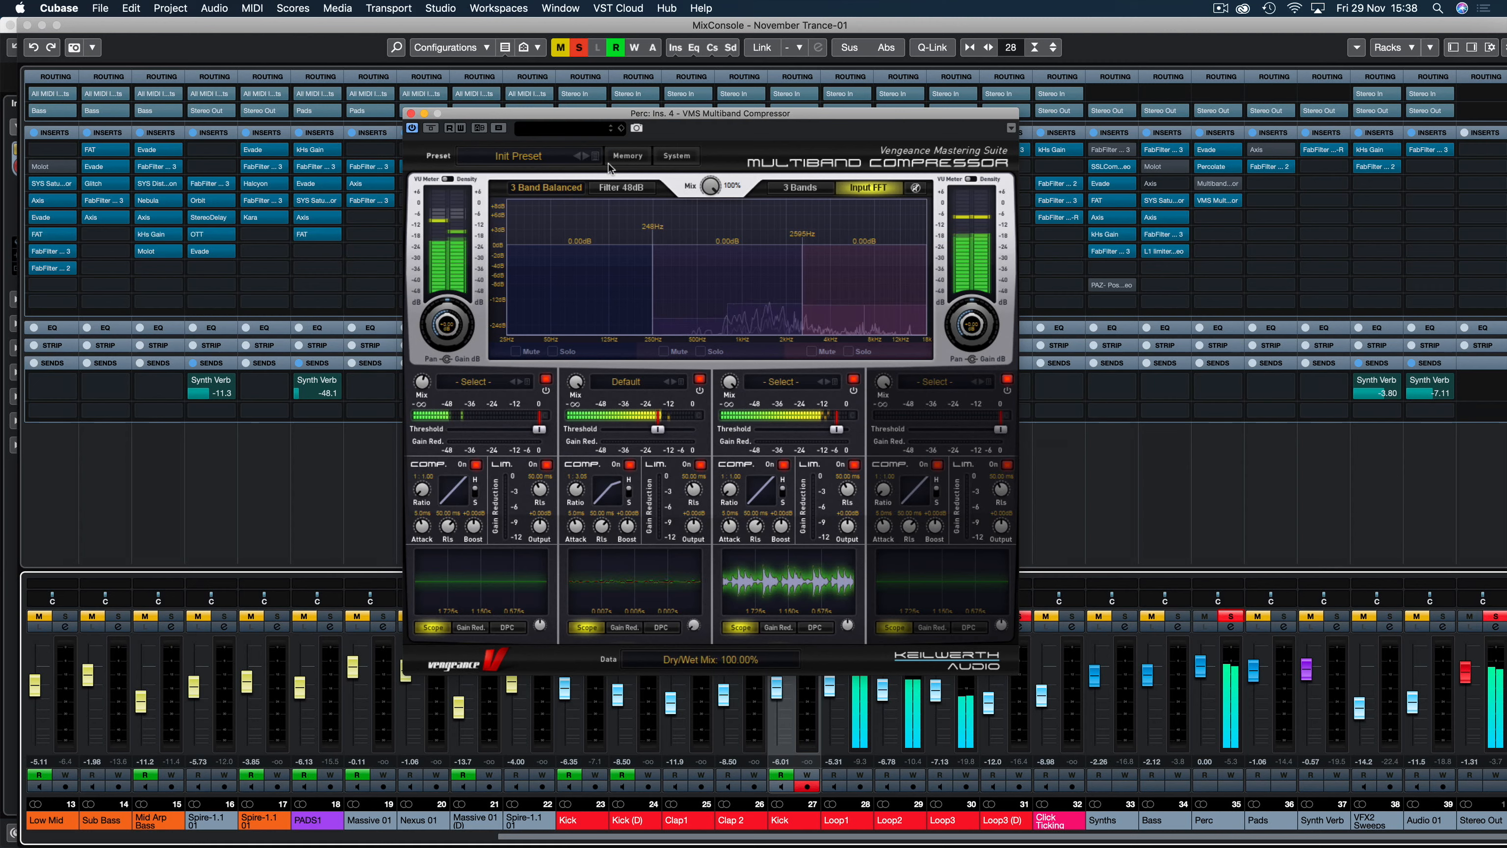
pyautogui.moveTo(573, 527); pyautogui.dragTo(588, 620)
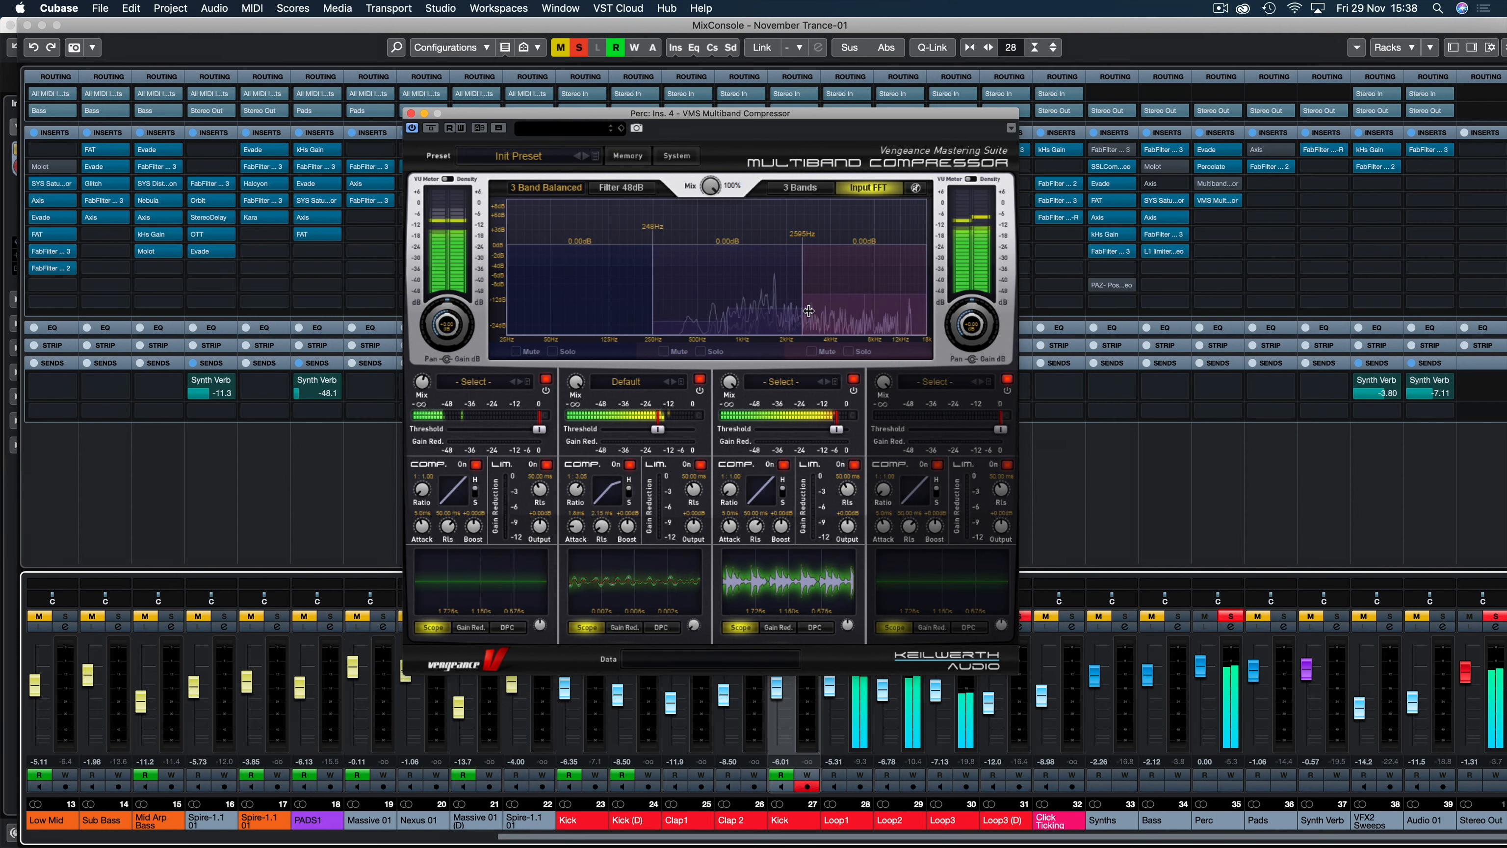
# Solo the third band, lower its threshold, and raise its compression ratio to about 1:3.
pyautogui.click(849, 352)
pyautogui.moveTo(836, 429); pyautogui.dragTo(807, 439)
pyautogui.moveTo(730, 491); pyautogui.dragTo(741, 400)
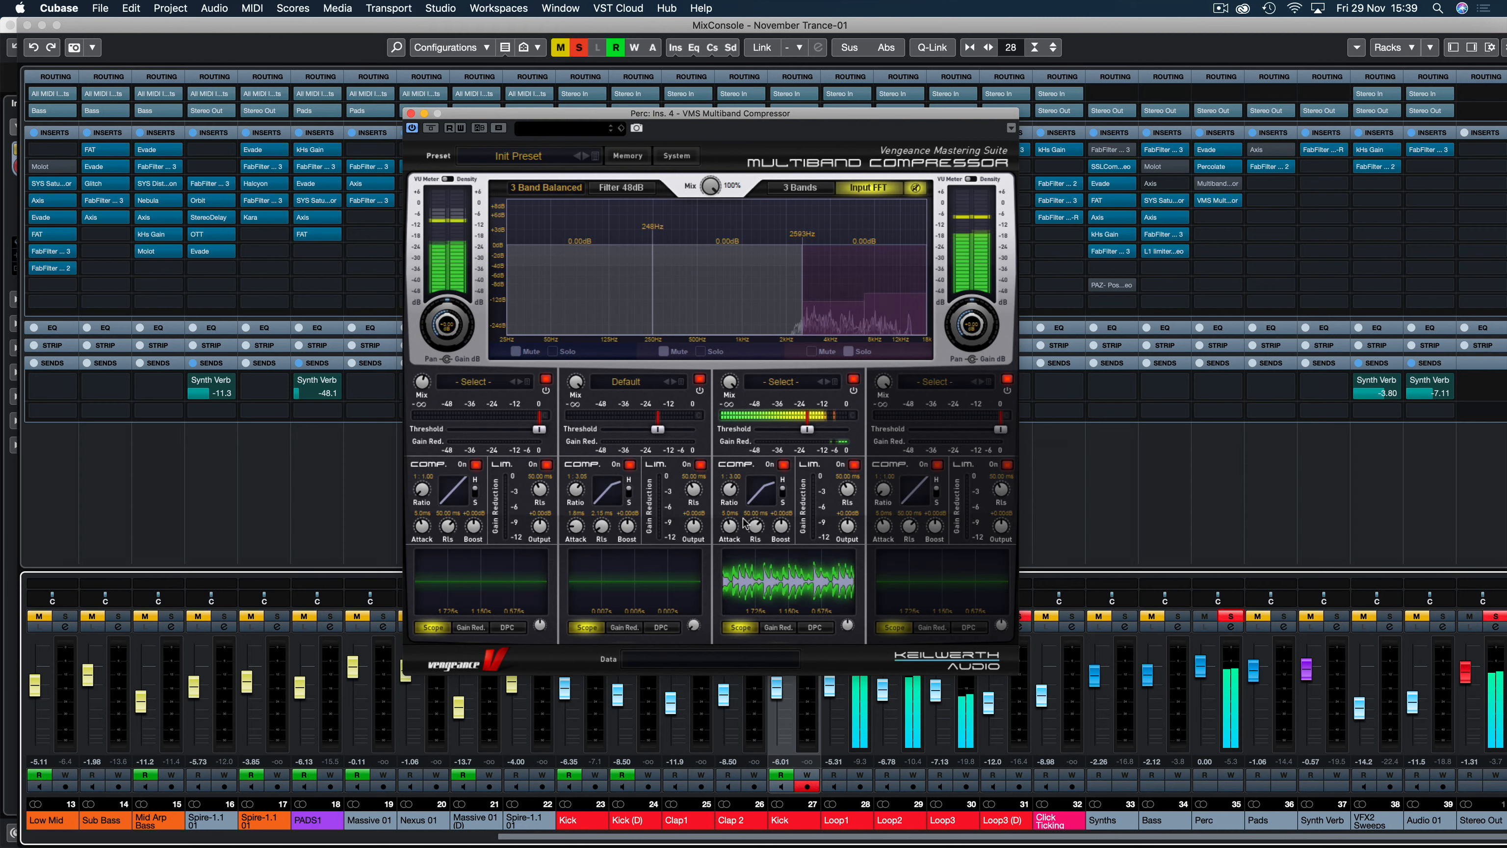
# Shorten the third band's attack to about 2.3 ms and release to about 3.65 ms, and unsolo the band.
pyautogui.moveTo(730, 526); pyautogui.dragTo(749, 624)
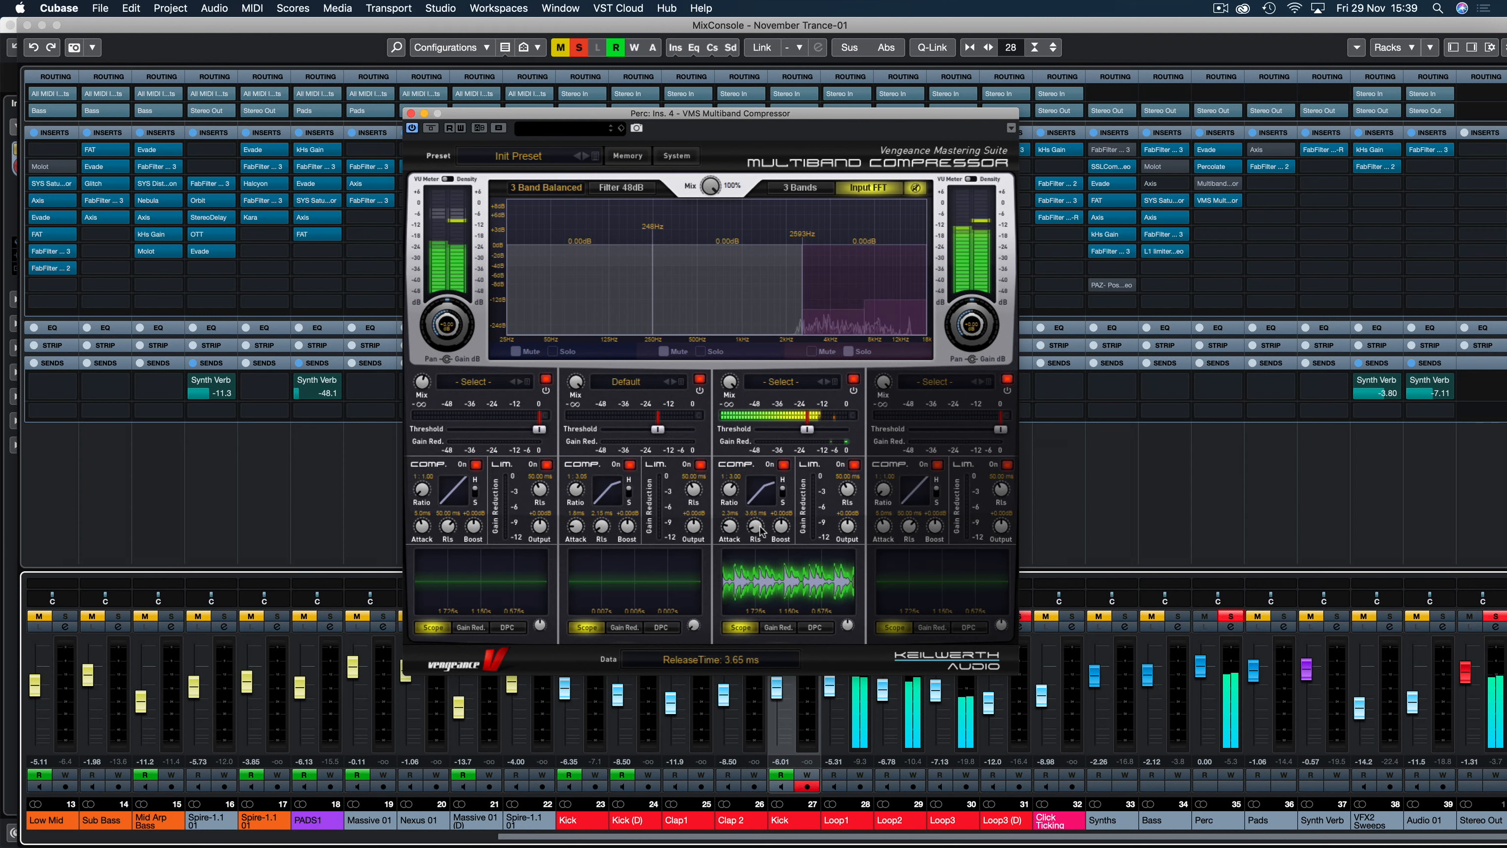
pyautogui.click(784, 497)
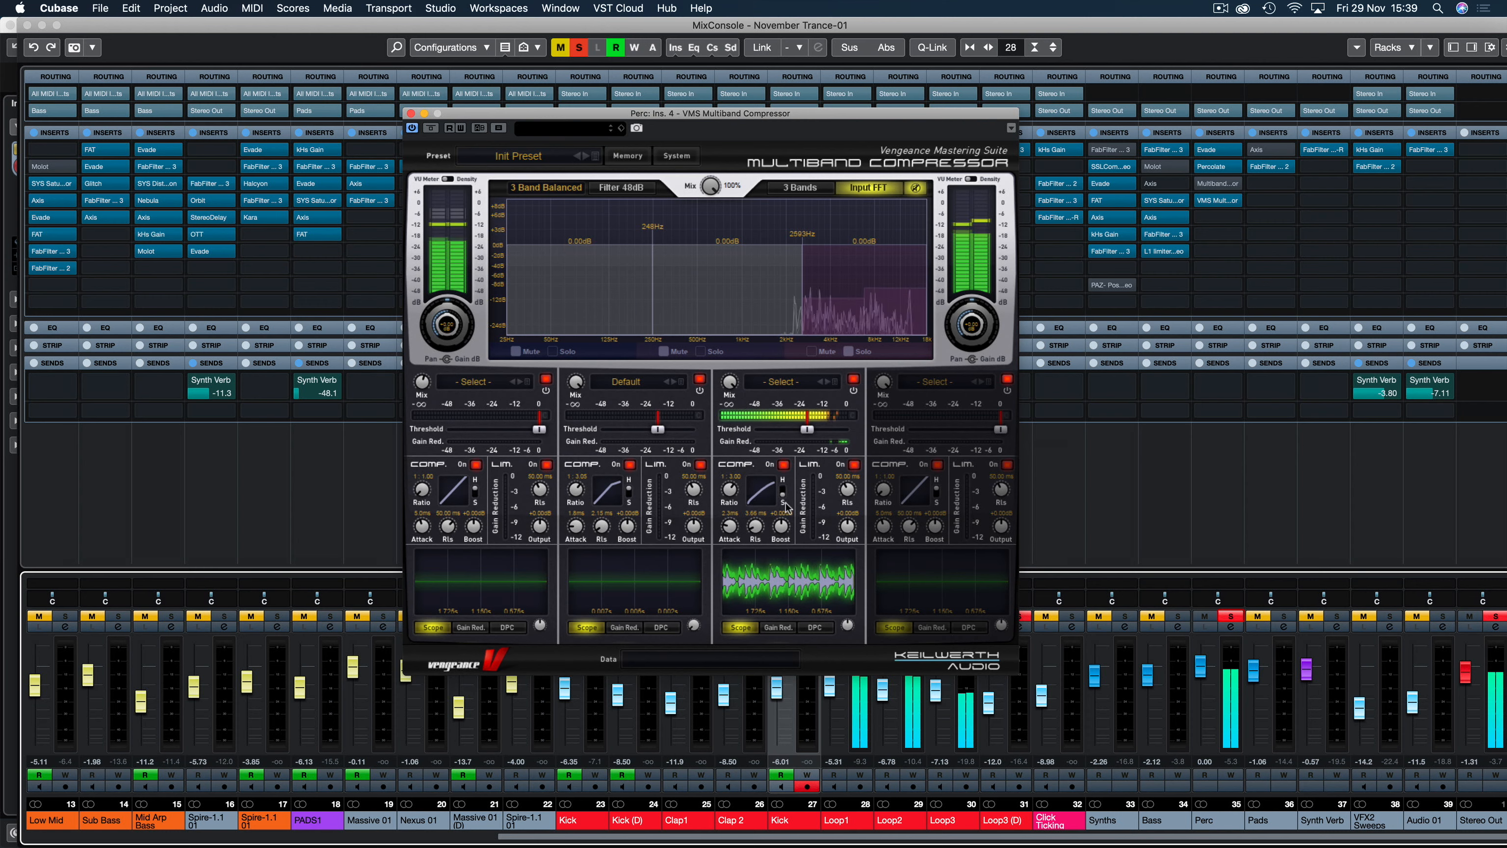
pyautogui.moveTo(785, 497)
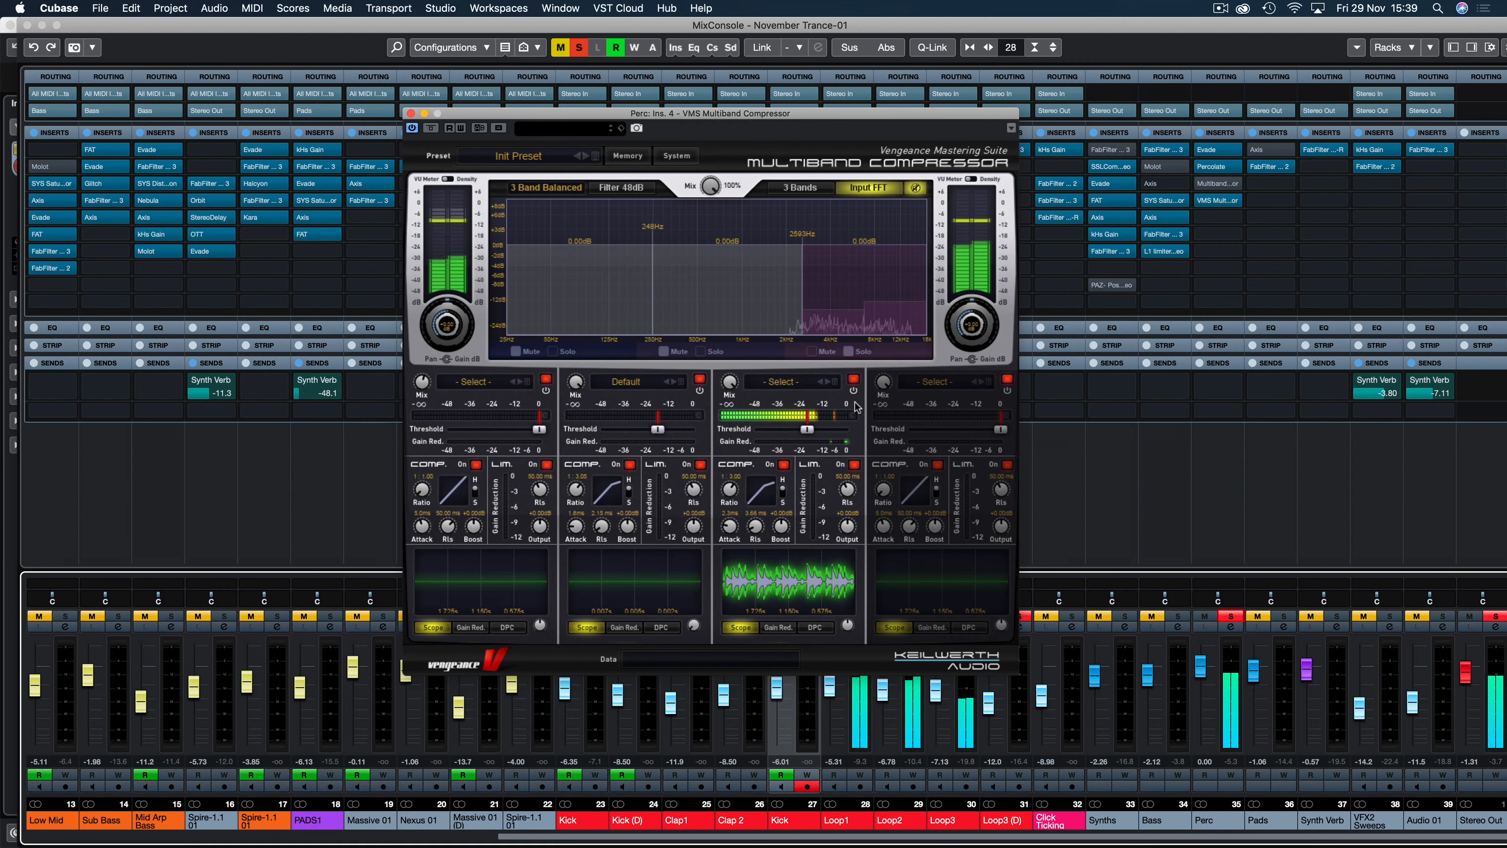
pyautogui.click(848, 351)
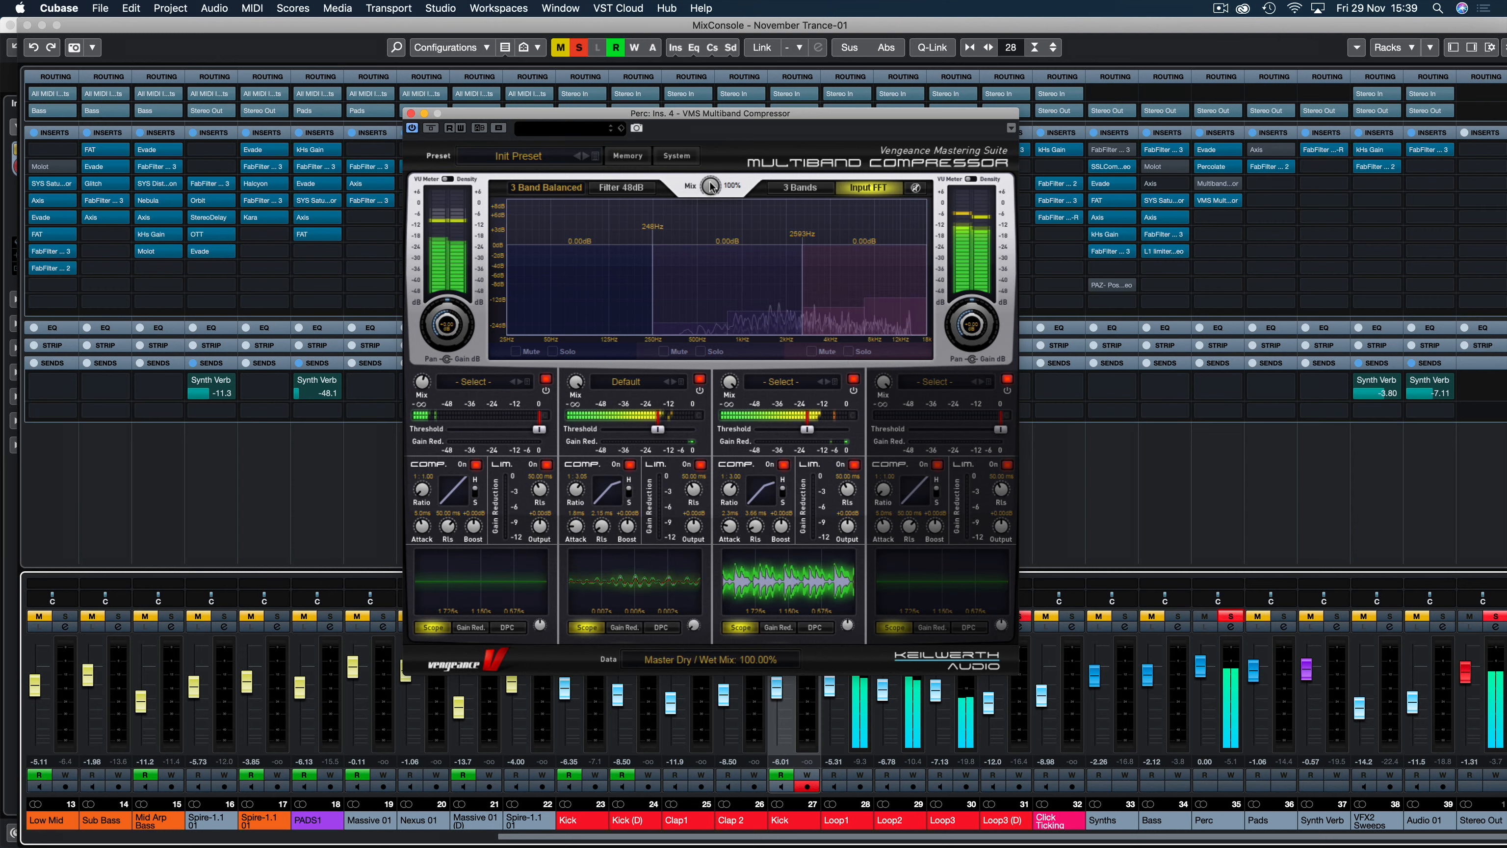
# Compare the master dry/wet mix between 0% and 100% on the soloed Perc group and within the full mix.
pyautogui.moveTo(710, 205); pyautogui.dragTo(707, 622)
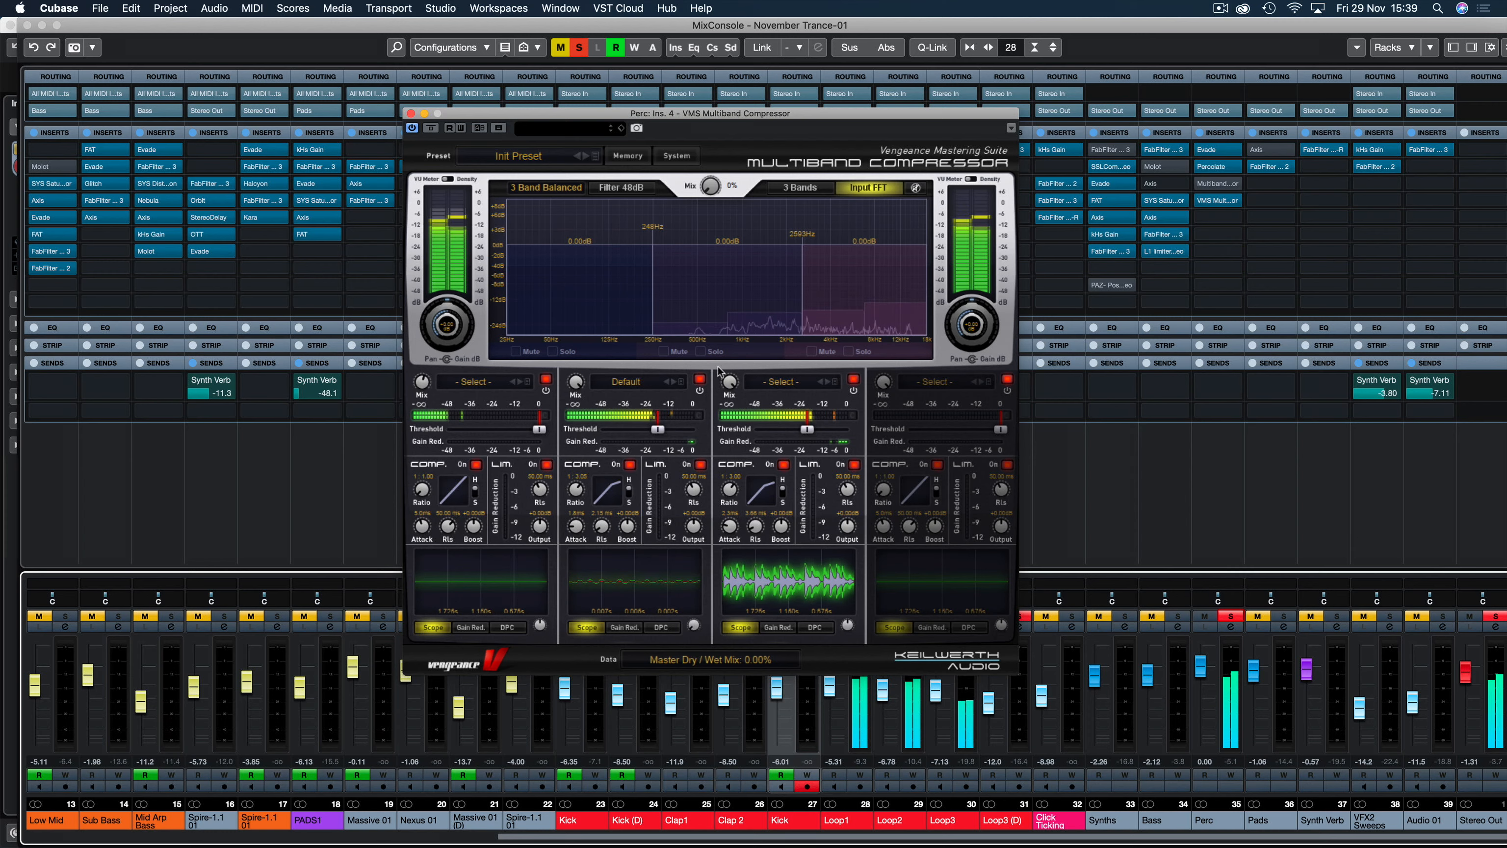
pyautogui.moveTo(719, 371); pyautogui.dragTo(731, 56)
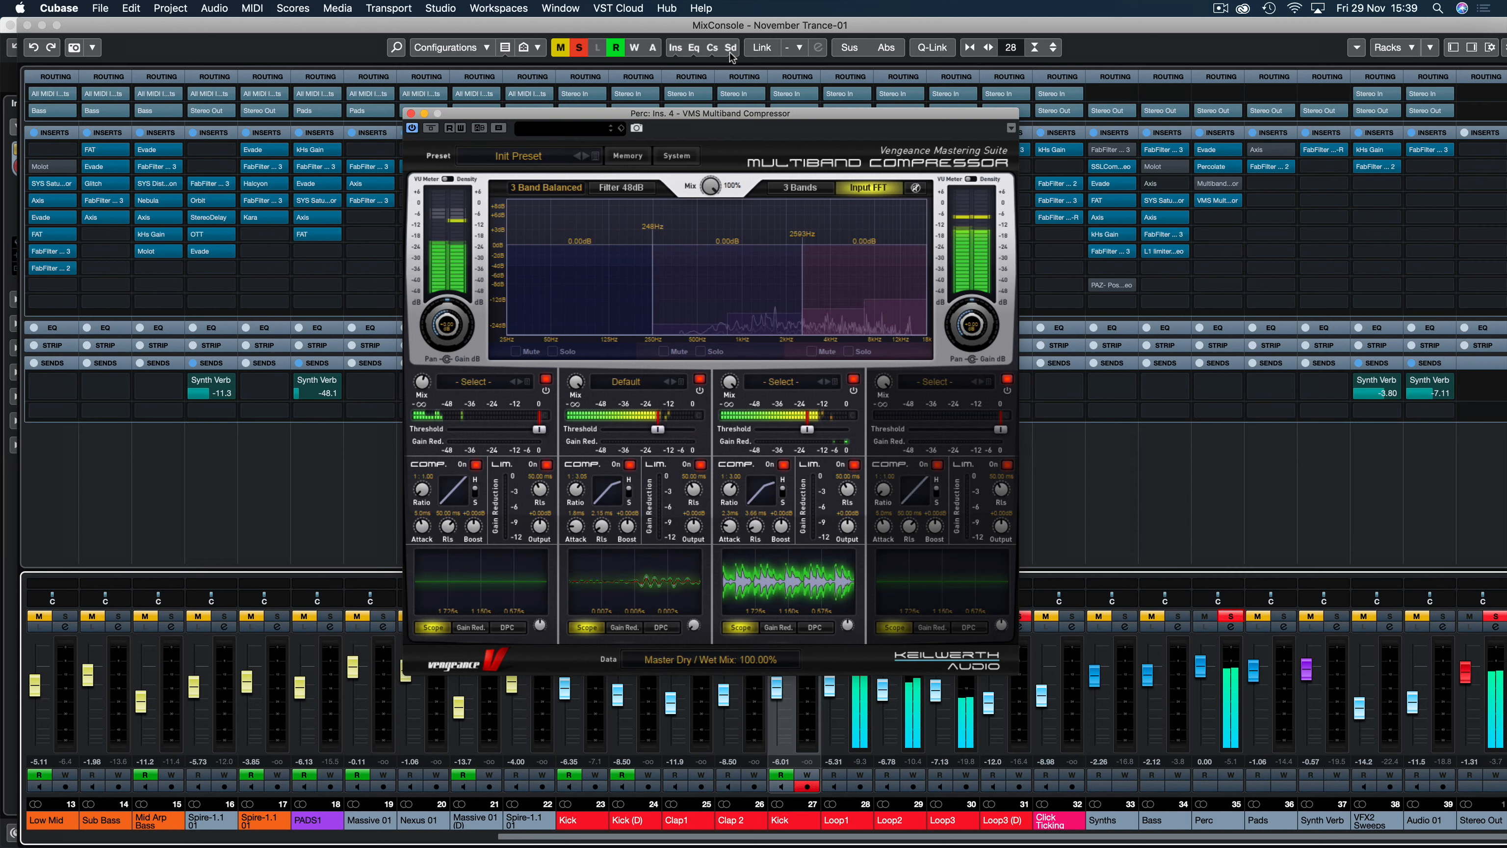
pyautogui.click(1232, 619)
pyautogui.moveTo(710, 189)
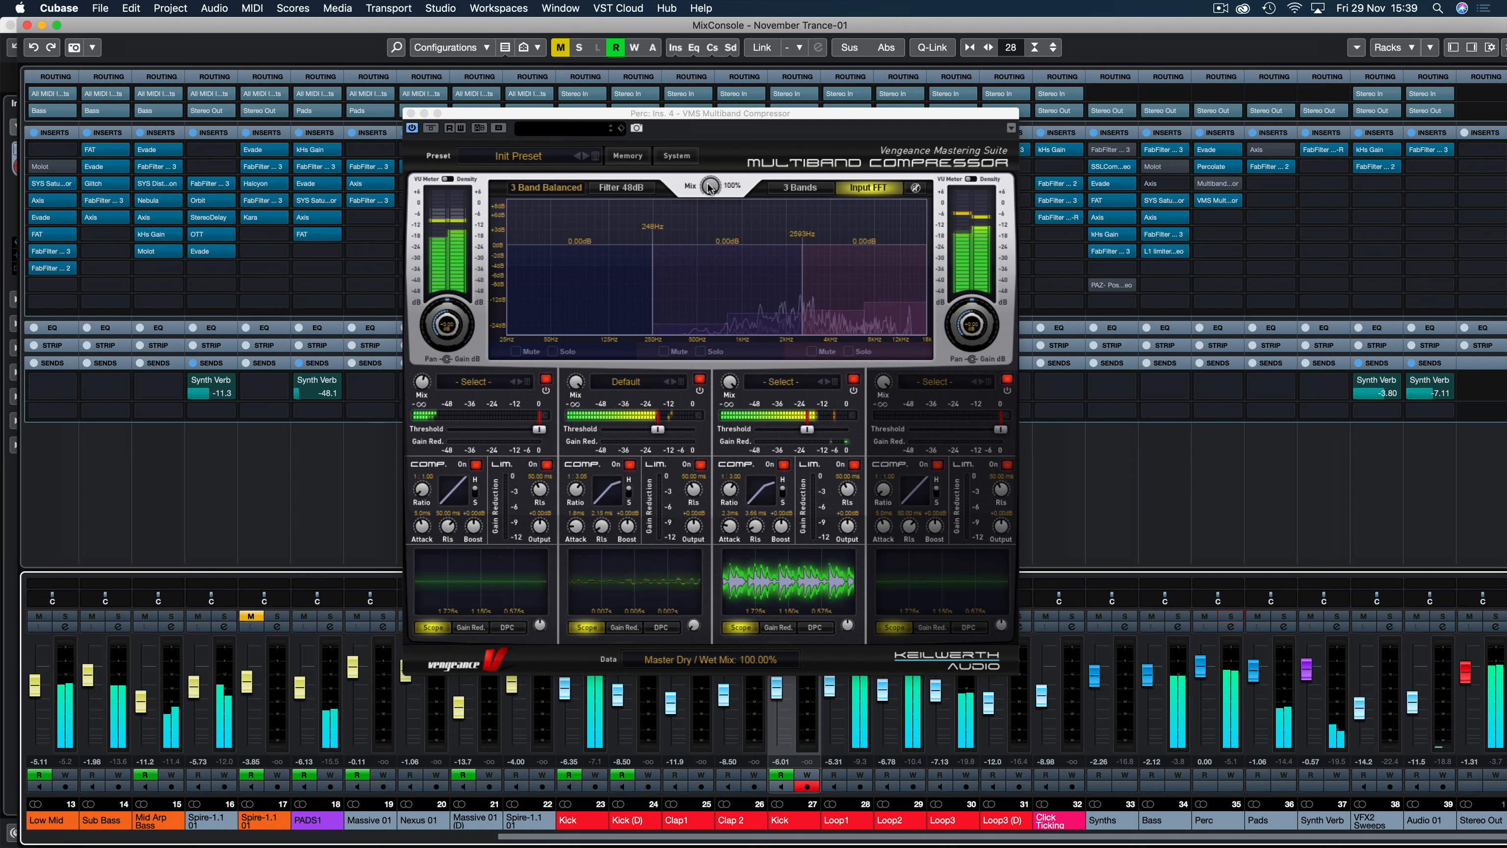
pyautogui.moveTo(710, 189); pyautogui.dragTo(731, 4)
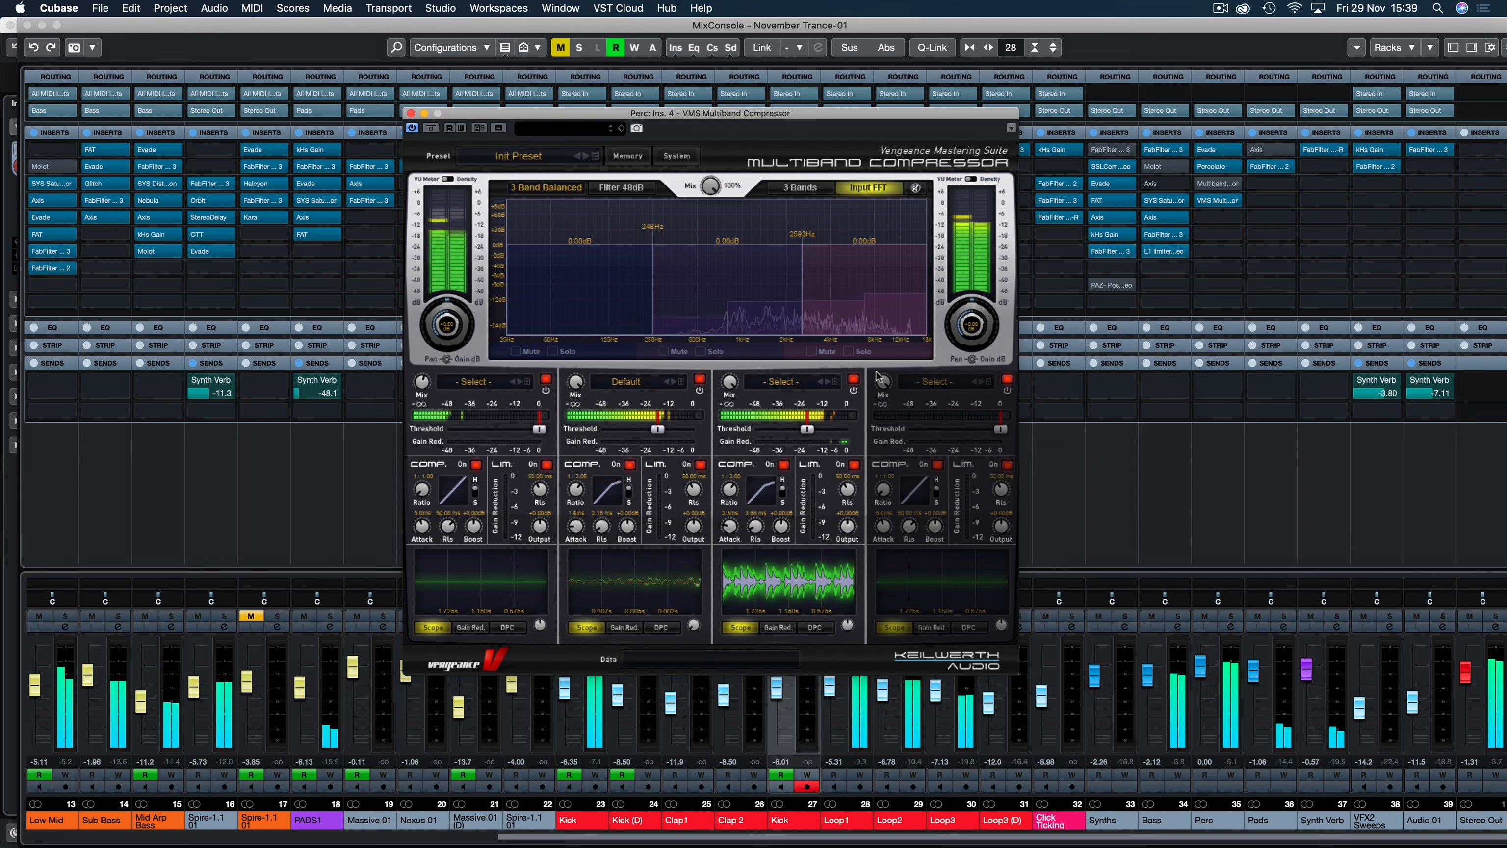
# Solo the Perc group again, slightly raise the second band's threshold while that band is soloed, and unsolo the band.
pyautogui.click(1232, 617)
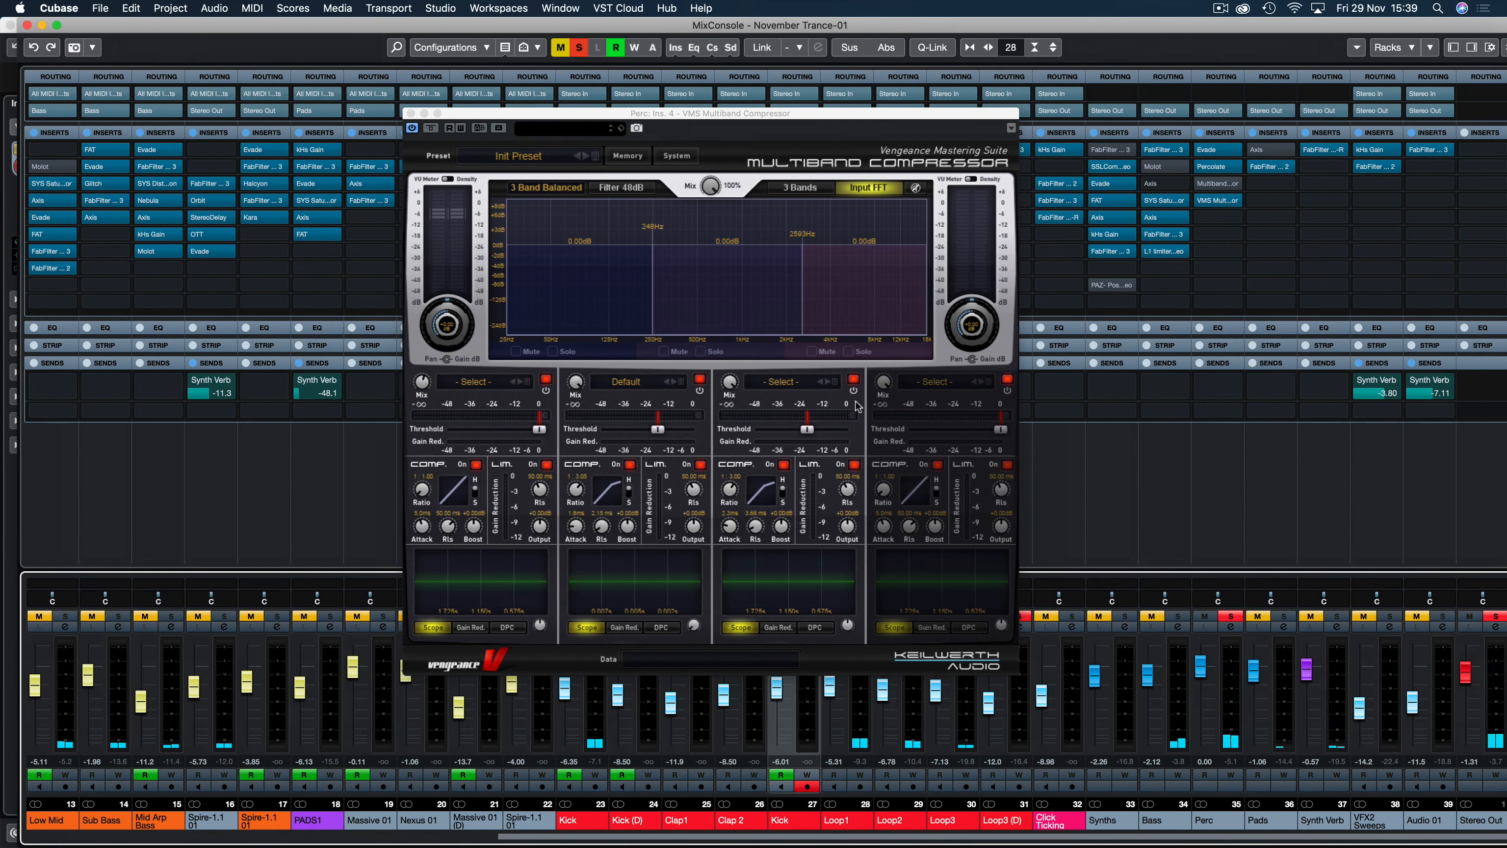
pyautogui.moveTo(648, 429)
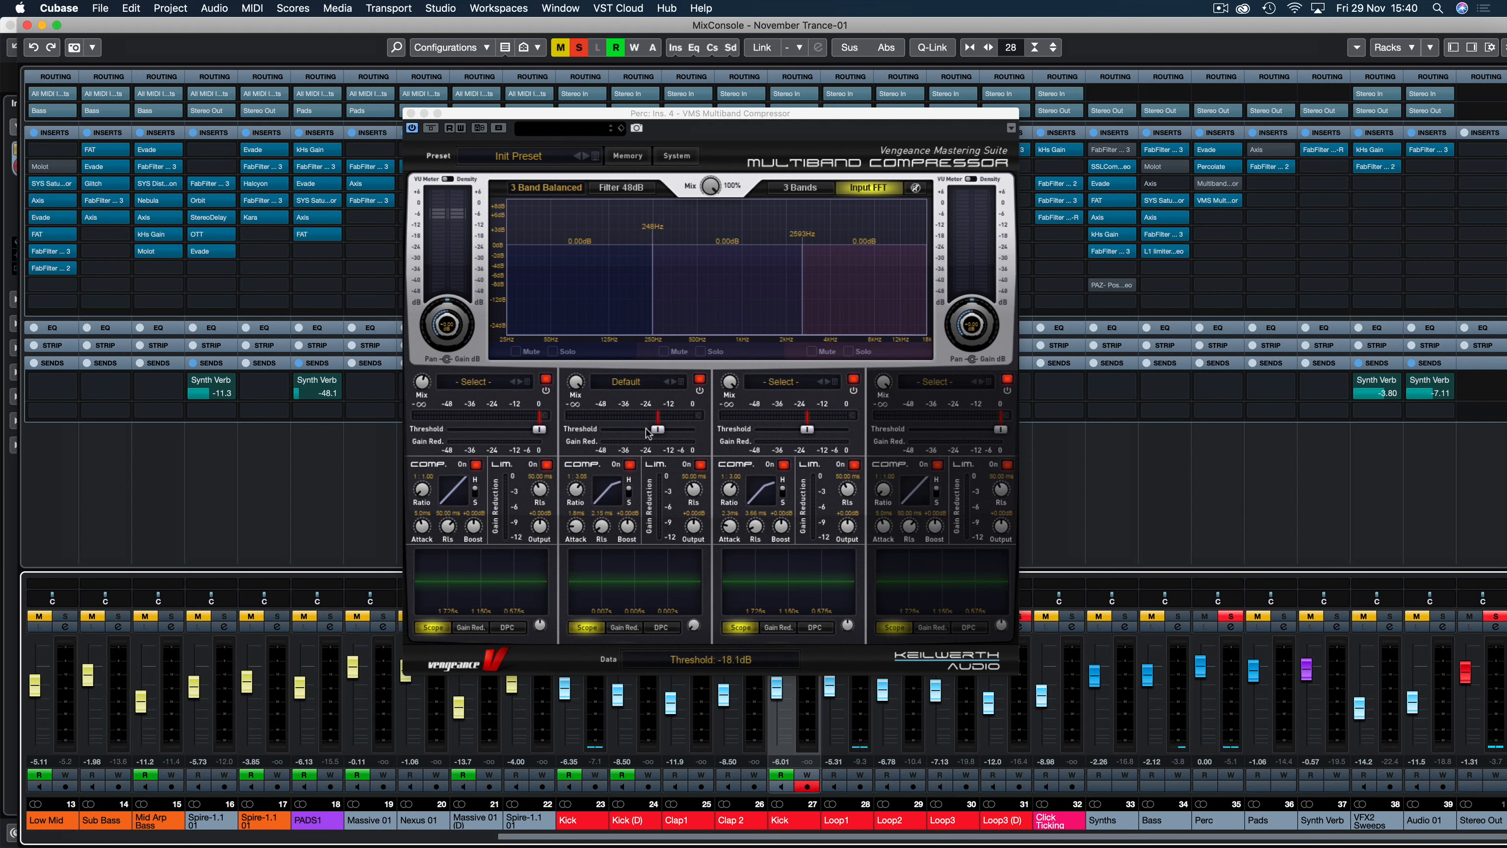
pyautogui.press('space')
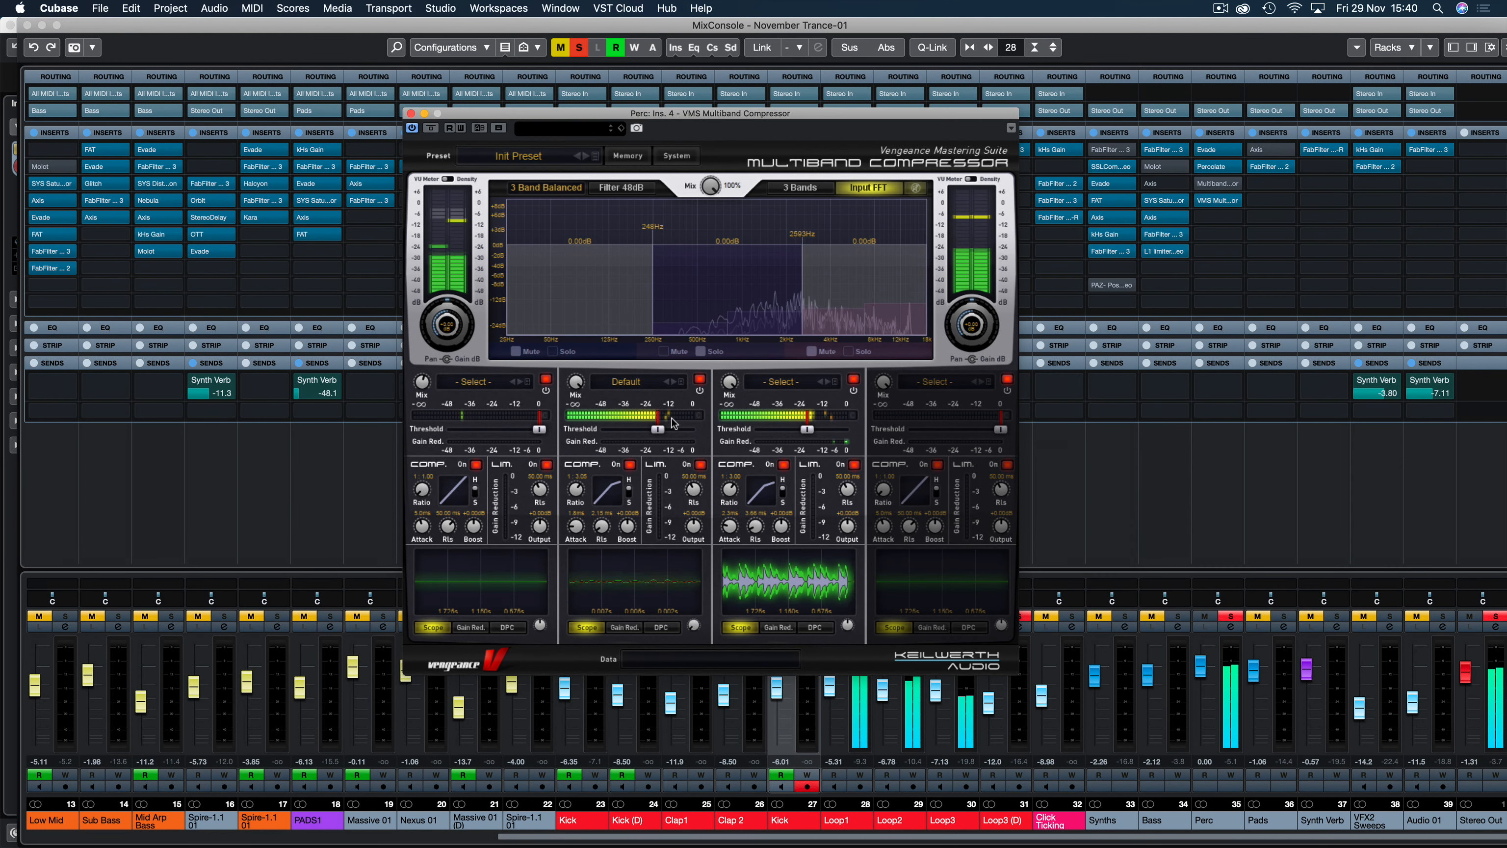
pyautogui.moveTo(671, 430); pyautogui.dragTo(663, 432)
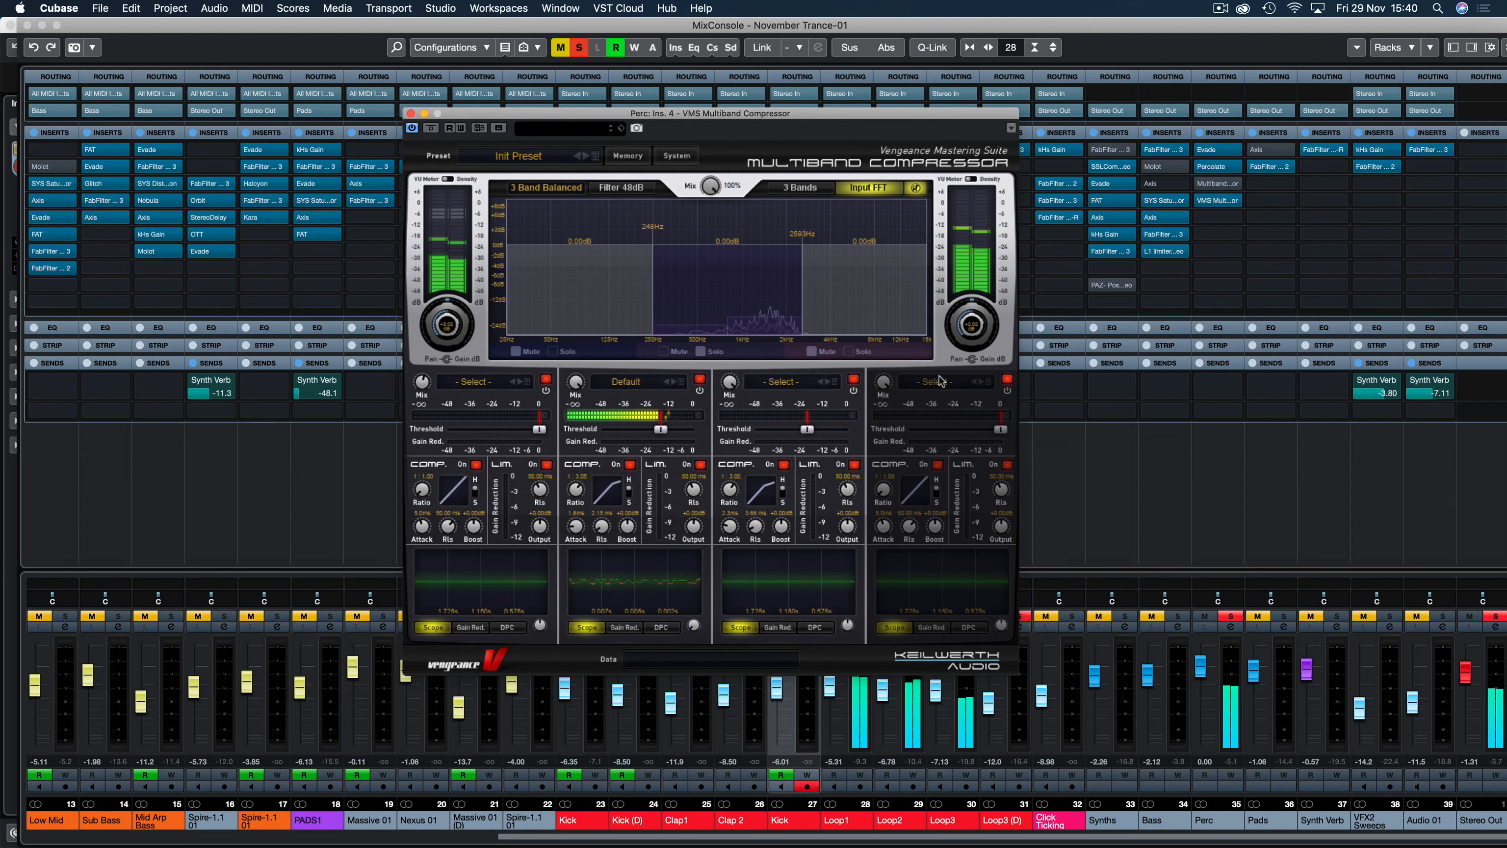
pyautogui.click(699, 351)
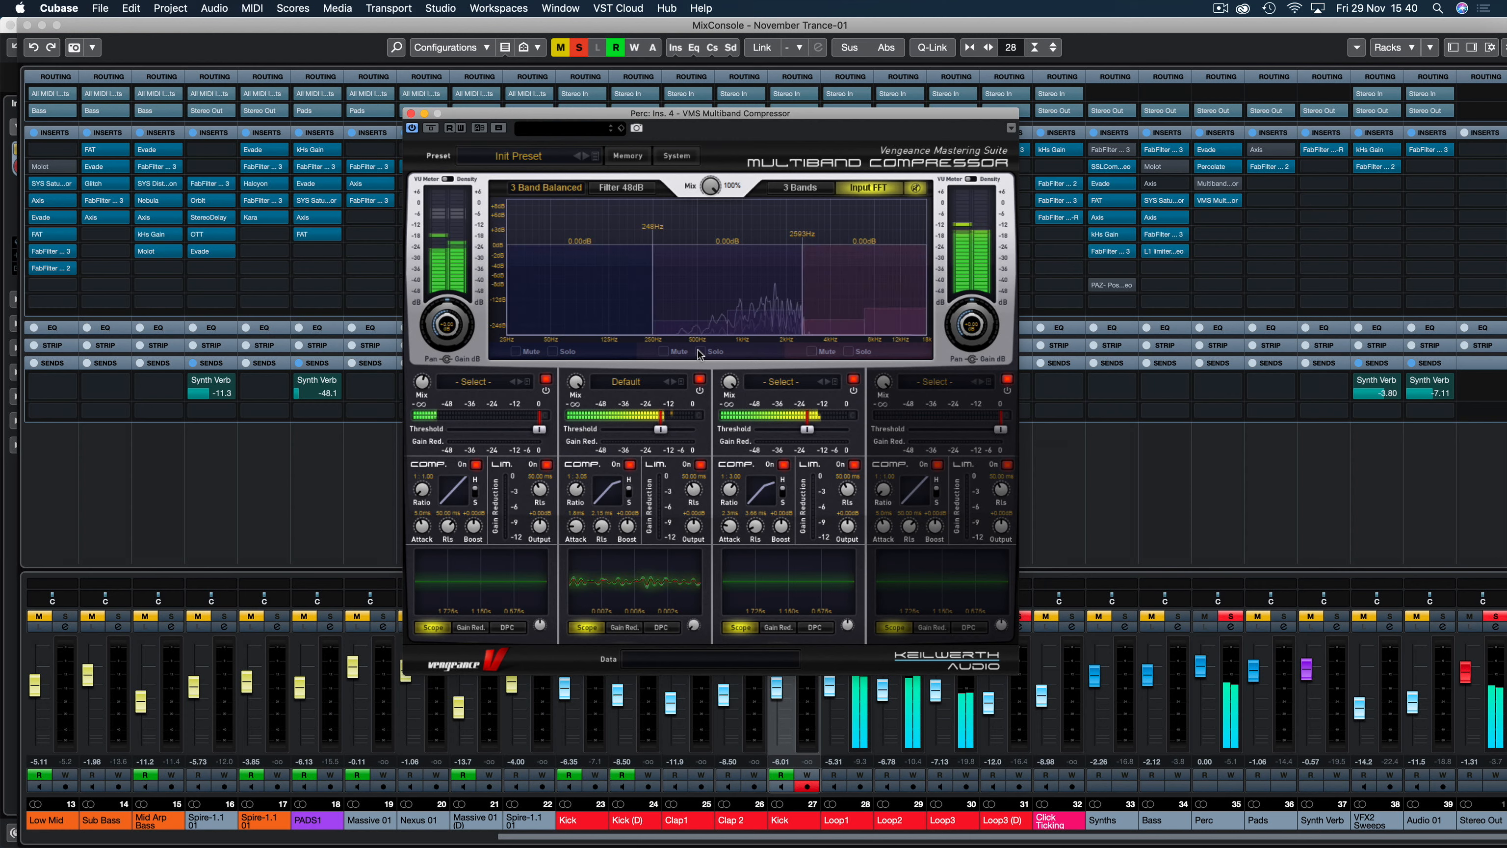
# Raise the third band's threshold slightly with the band soloed, unsolo it, and compare the master dry/wet mix.
pyautogui.click(849, 351)
pyautogui.moveTo(811, 432); pyautogui.dragTo(825, 427)
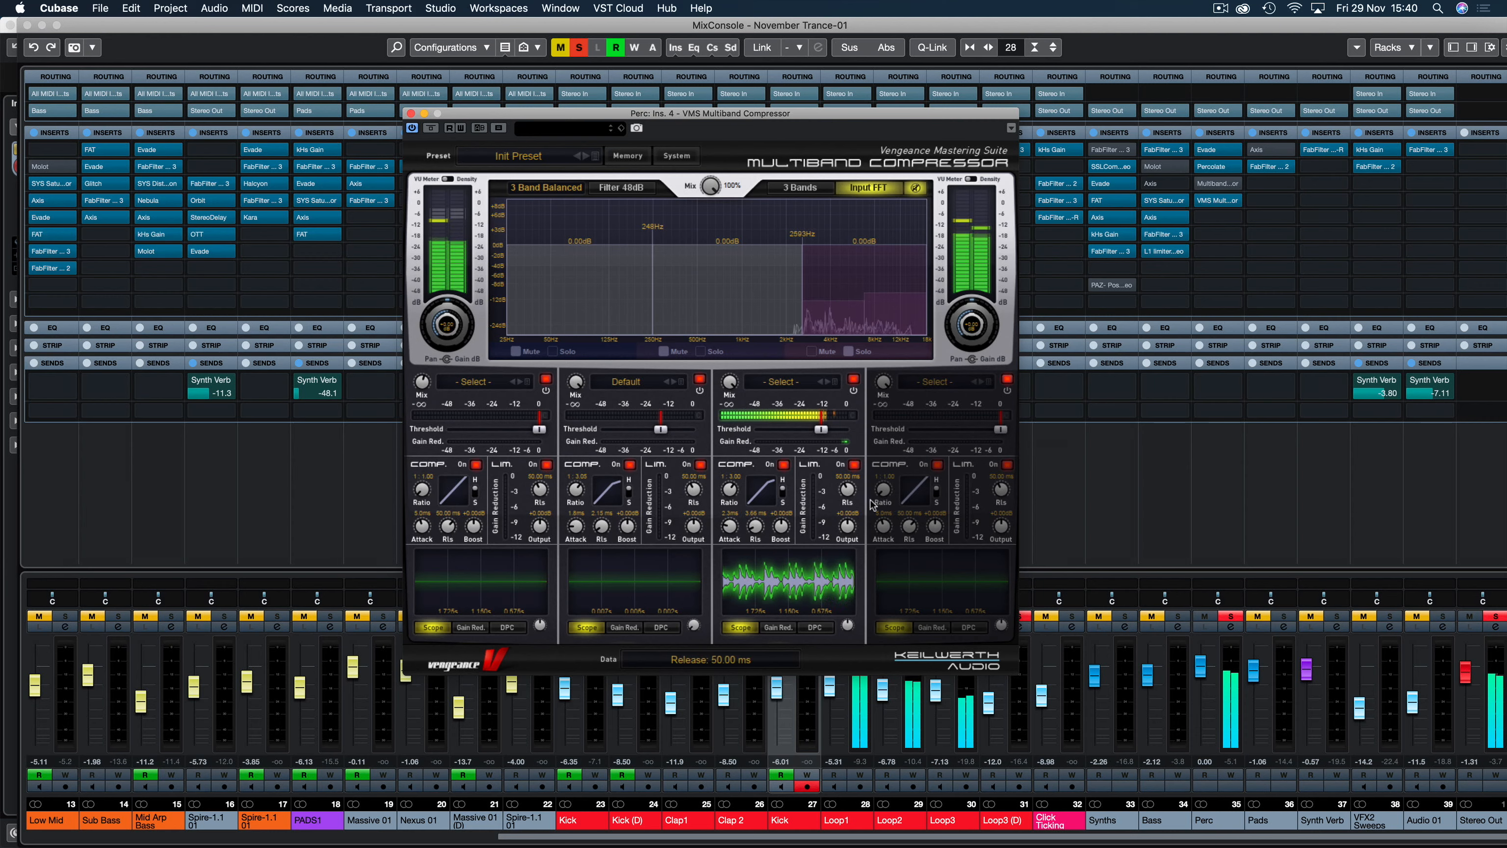
pyautogui.click(850, 351)
pyautogui.moveTo(711, 187); pyautogui.dragTo(709, 133)
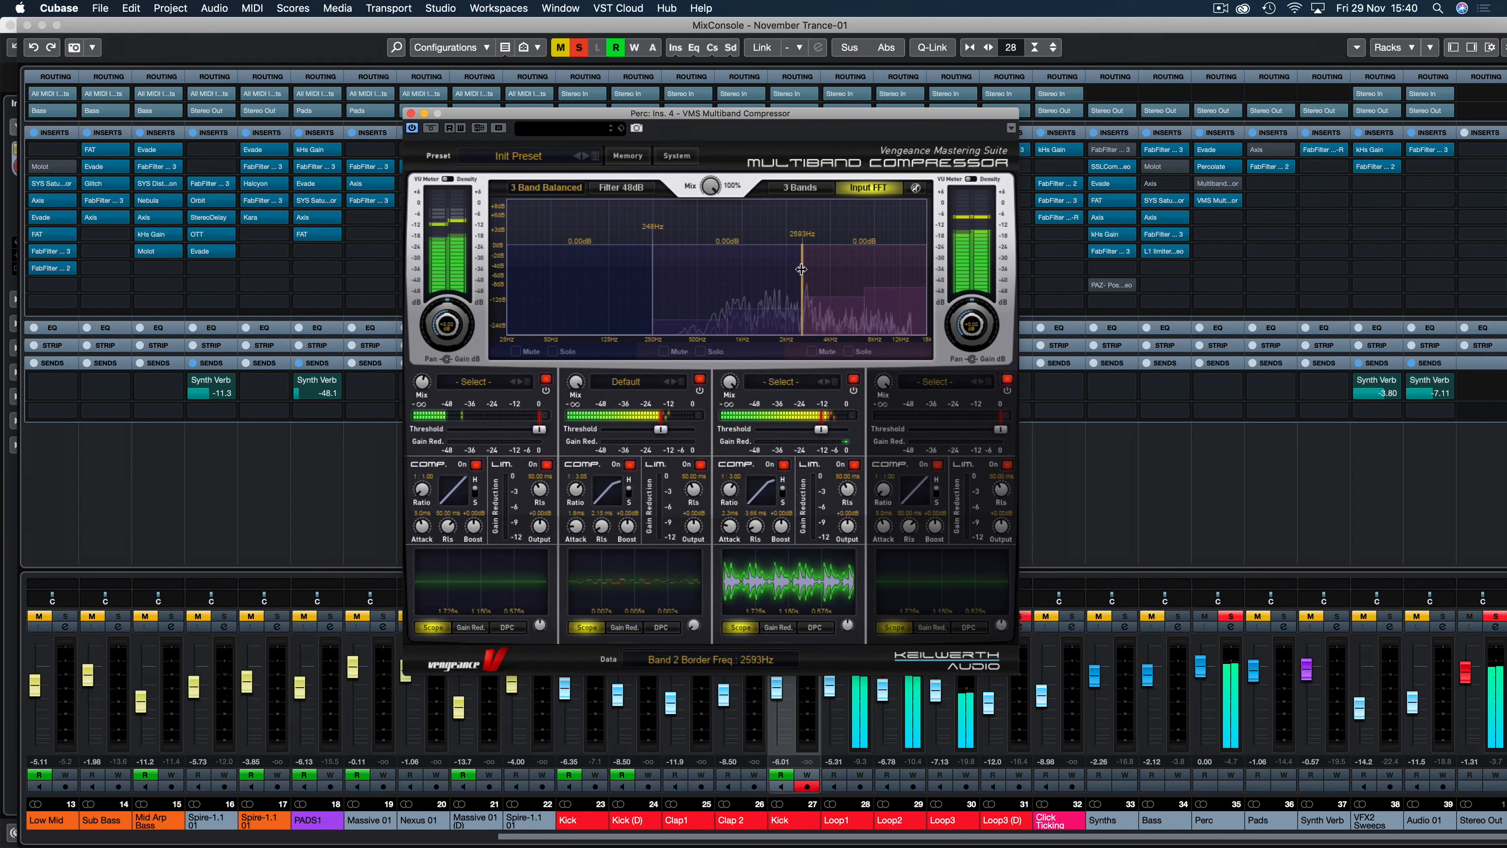
# Move the crossover between the second and third bands to 1127 Hz and audition each of the two bands in solo.
pyautogui.moveTo(783, 274); pyautogui.dragTo(749, 288)
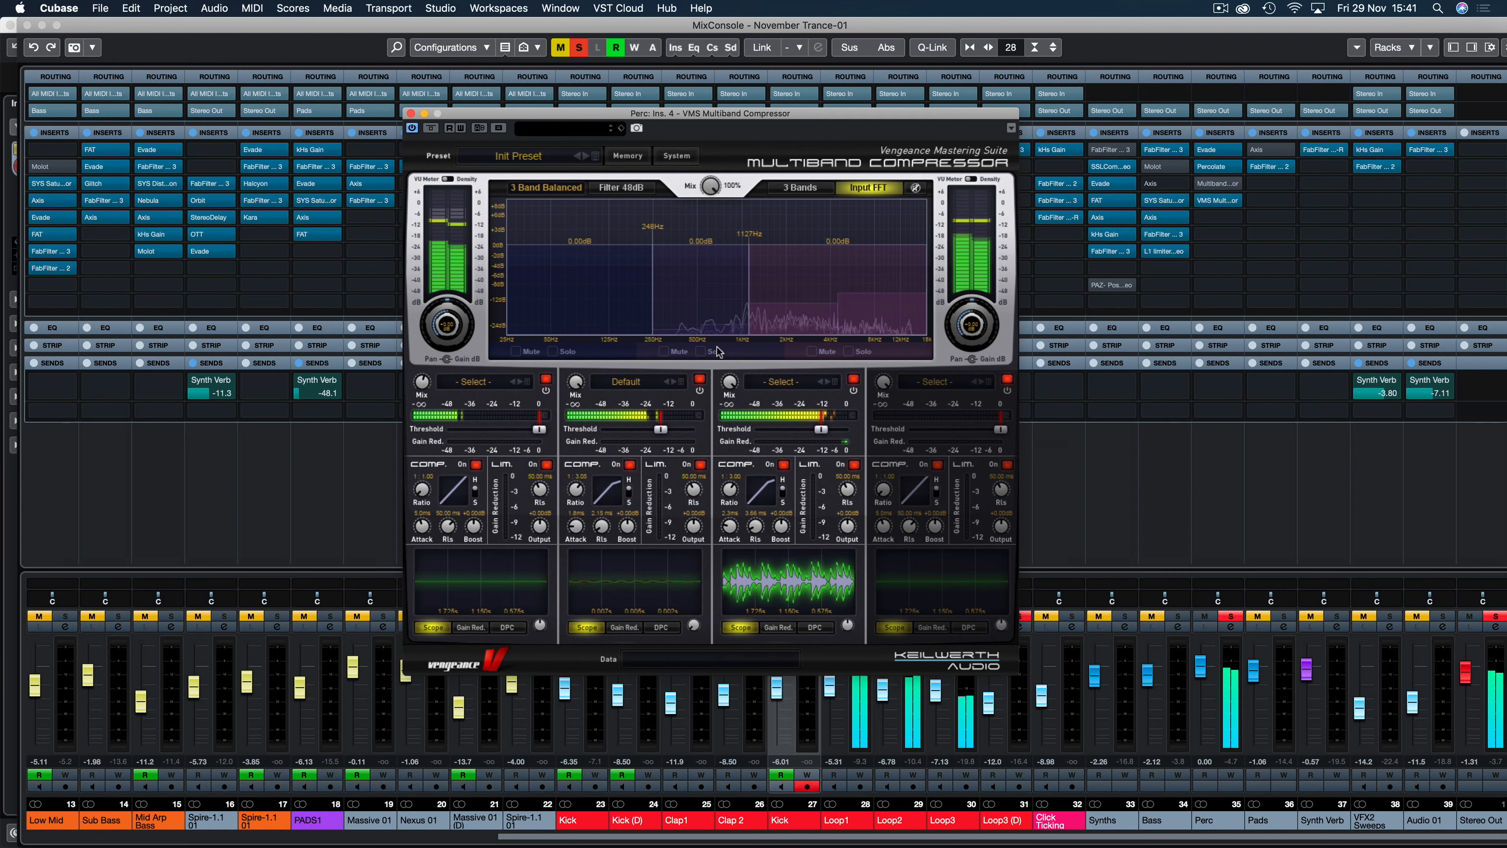
pyautogui.click(700, 351)
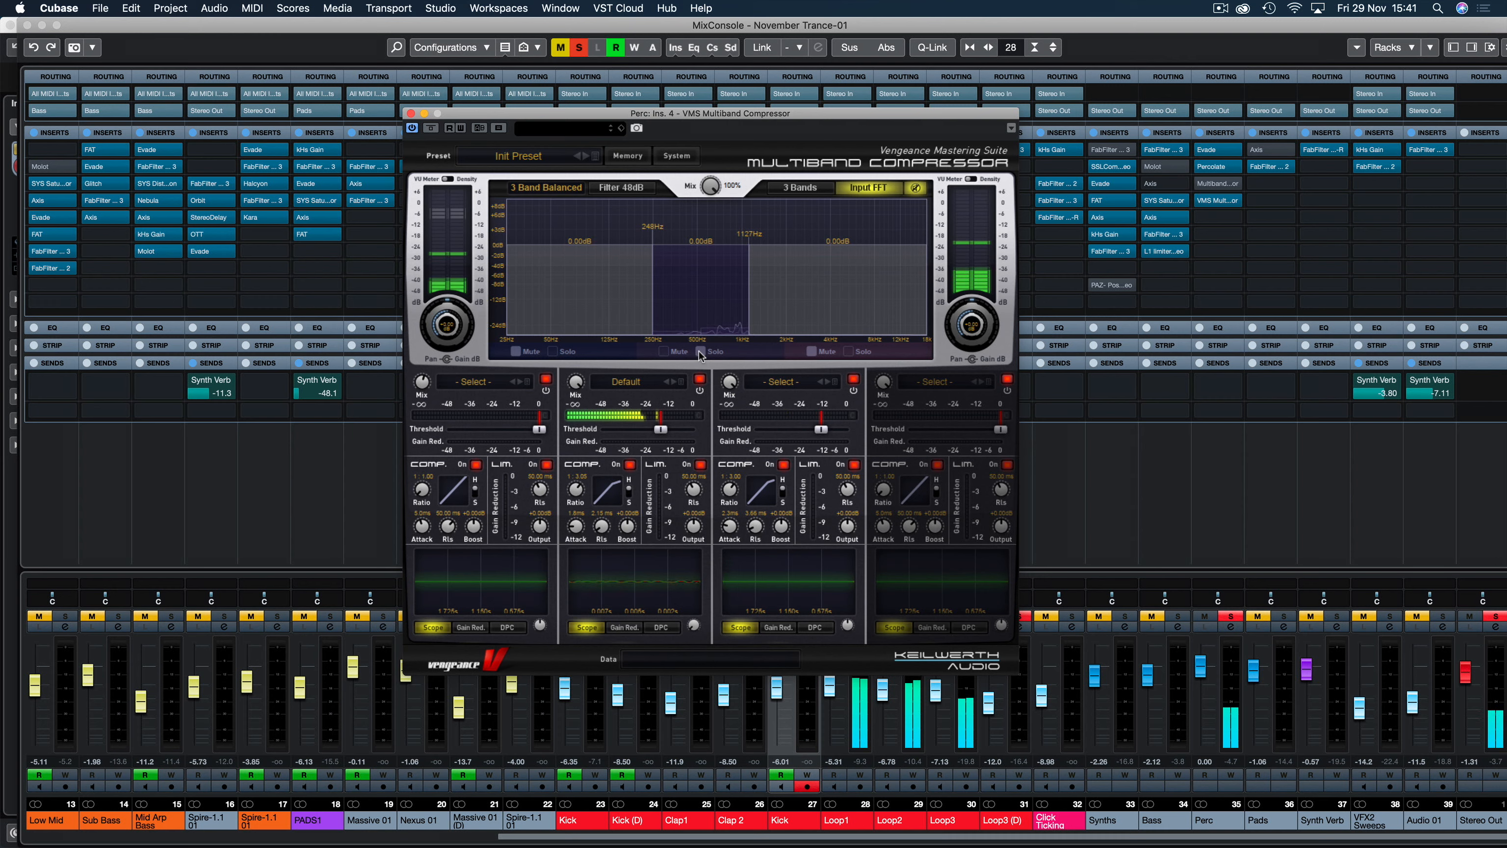
pyautogui.click(700, 351)
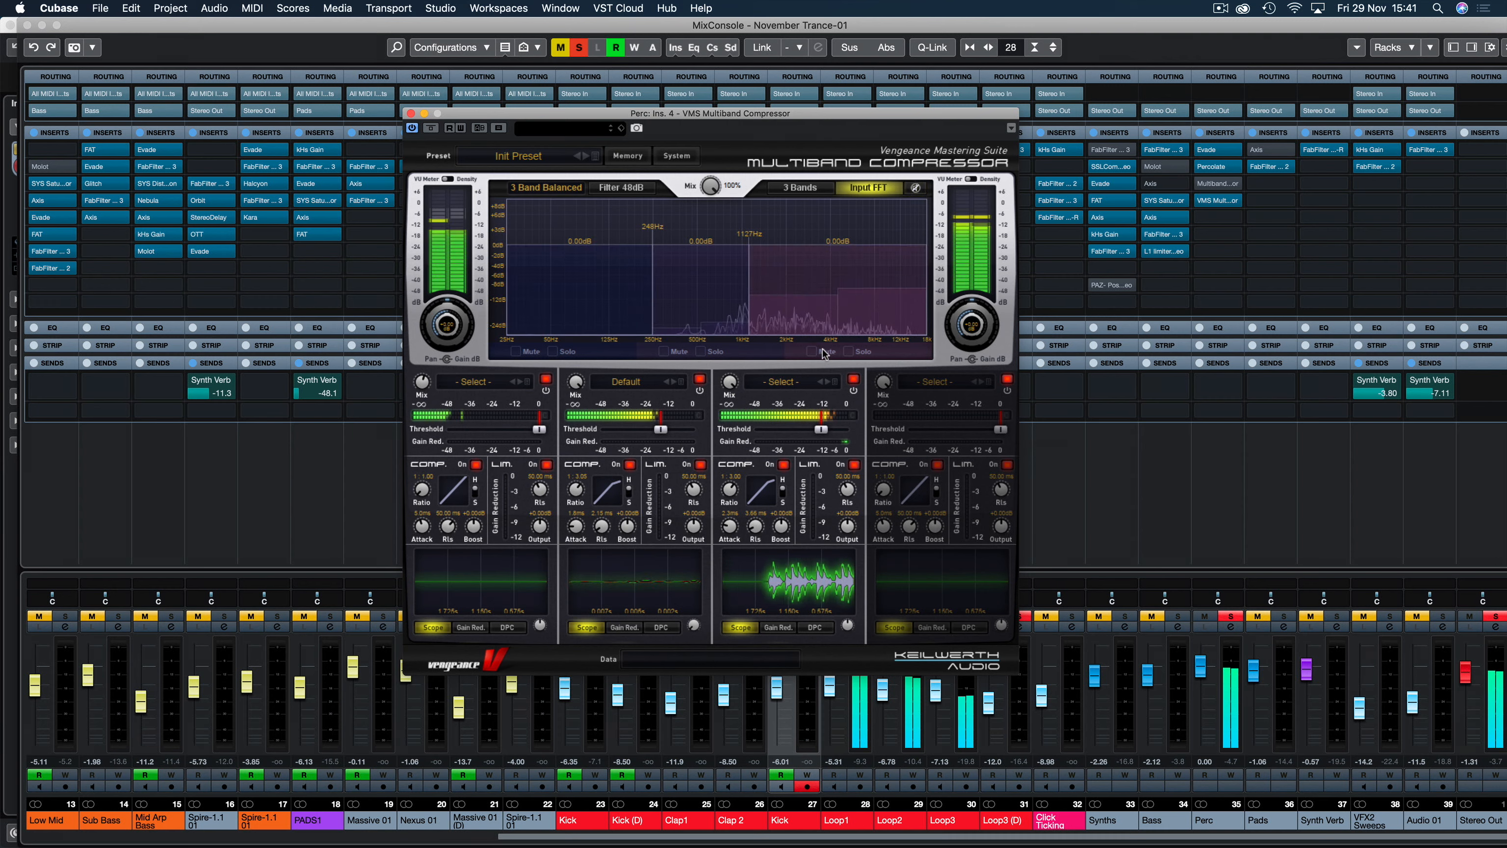
pyautogui.click(849, 353)
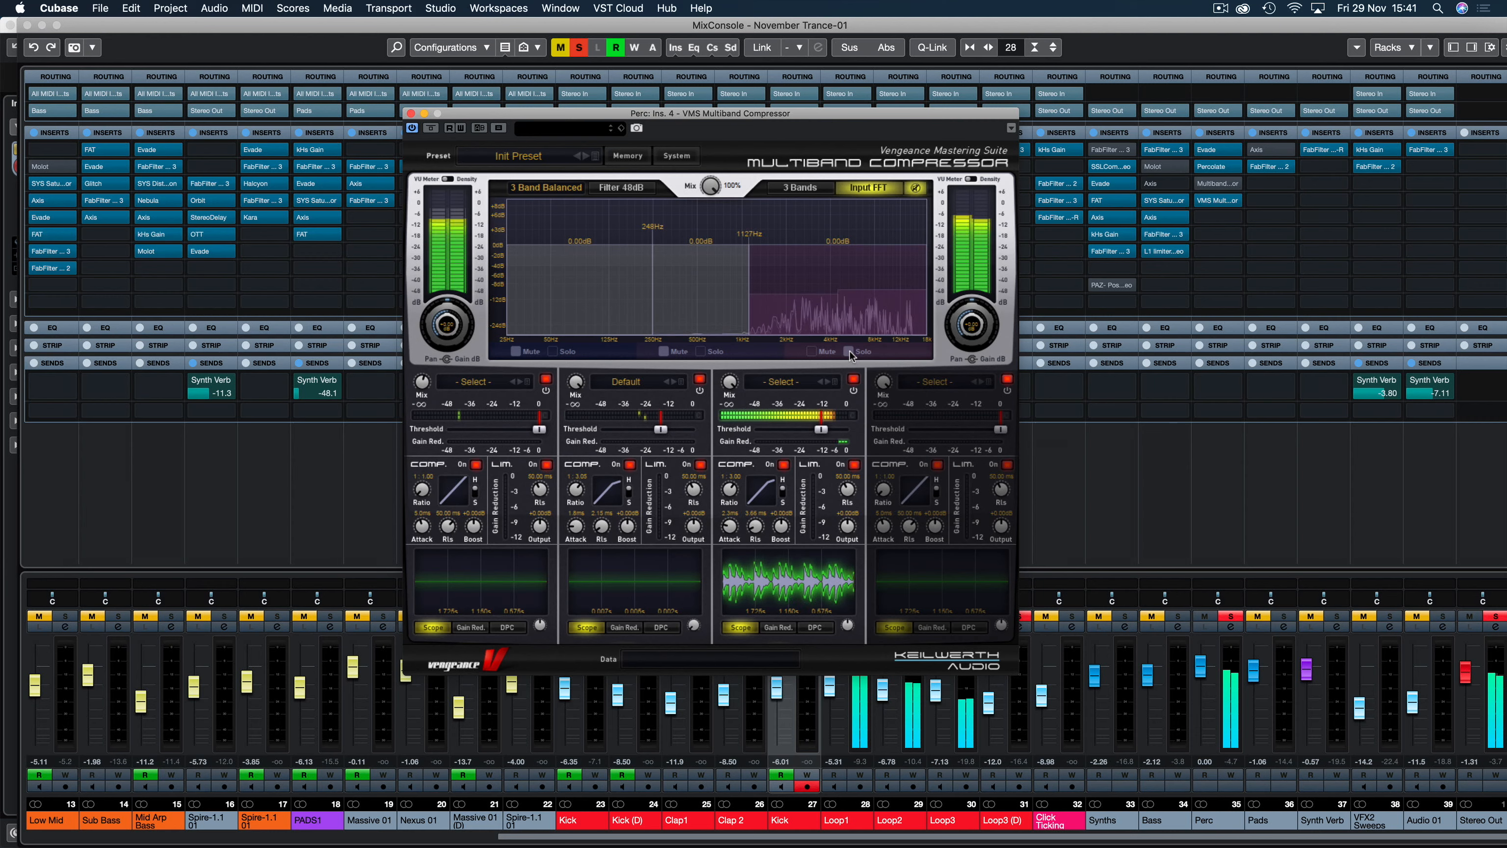
pyautogui.click(850, 353)
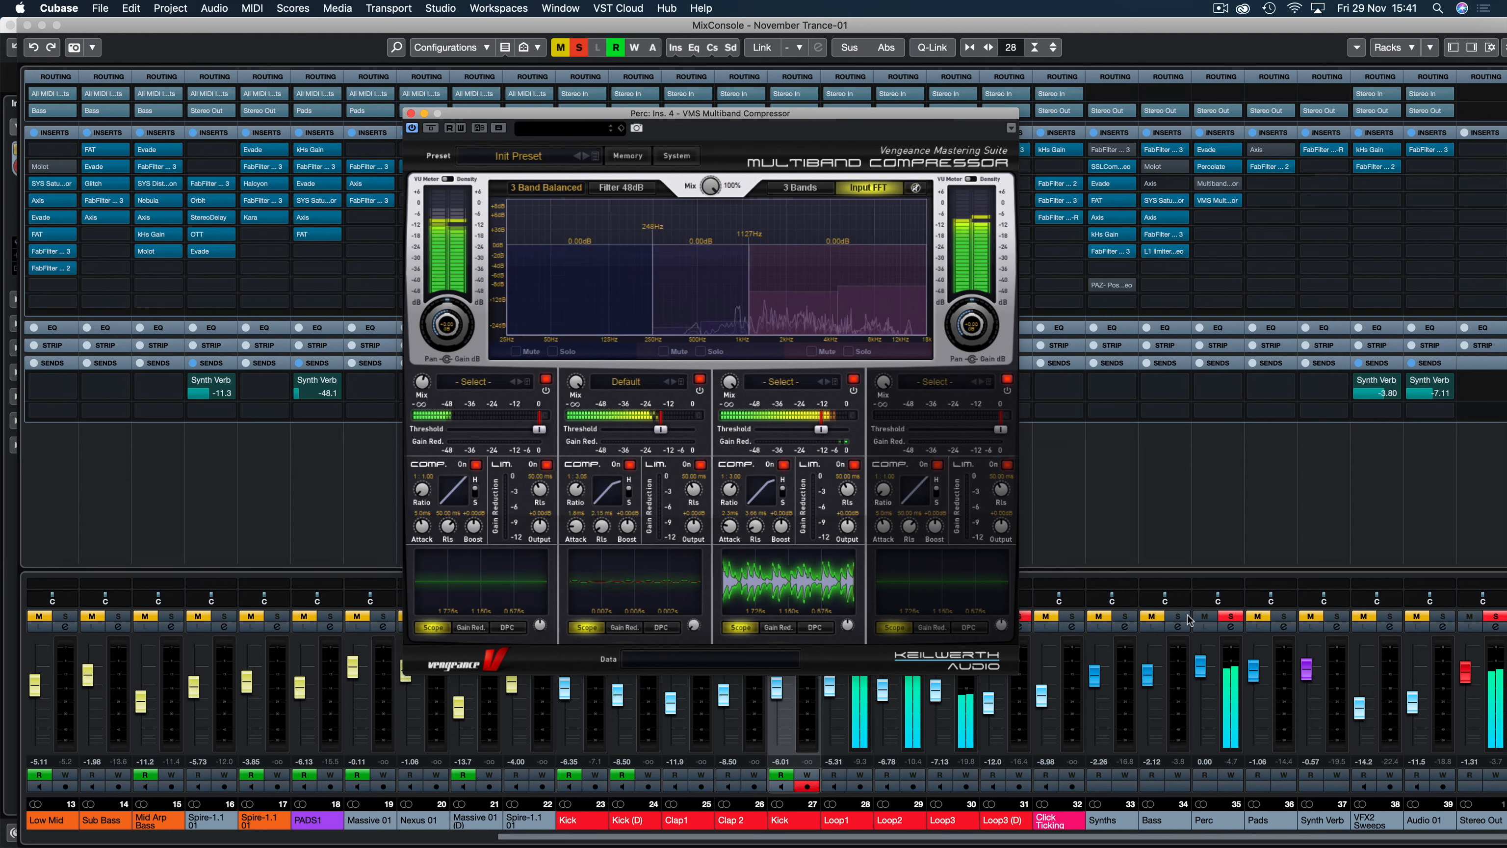
# Unsolo the Perc group to hear the adjusted compression in the full mix.
pyautogui.click(1232, 616)
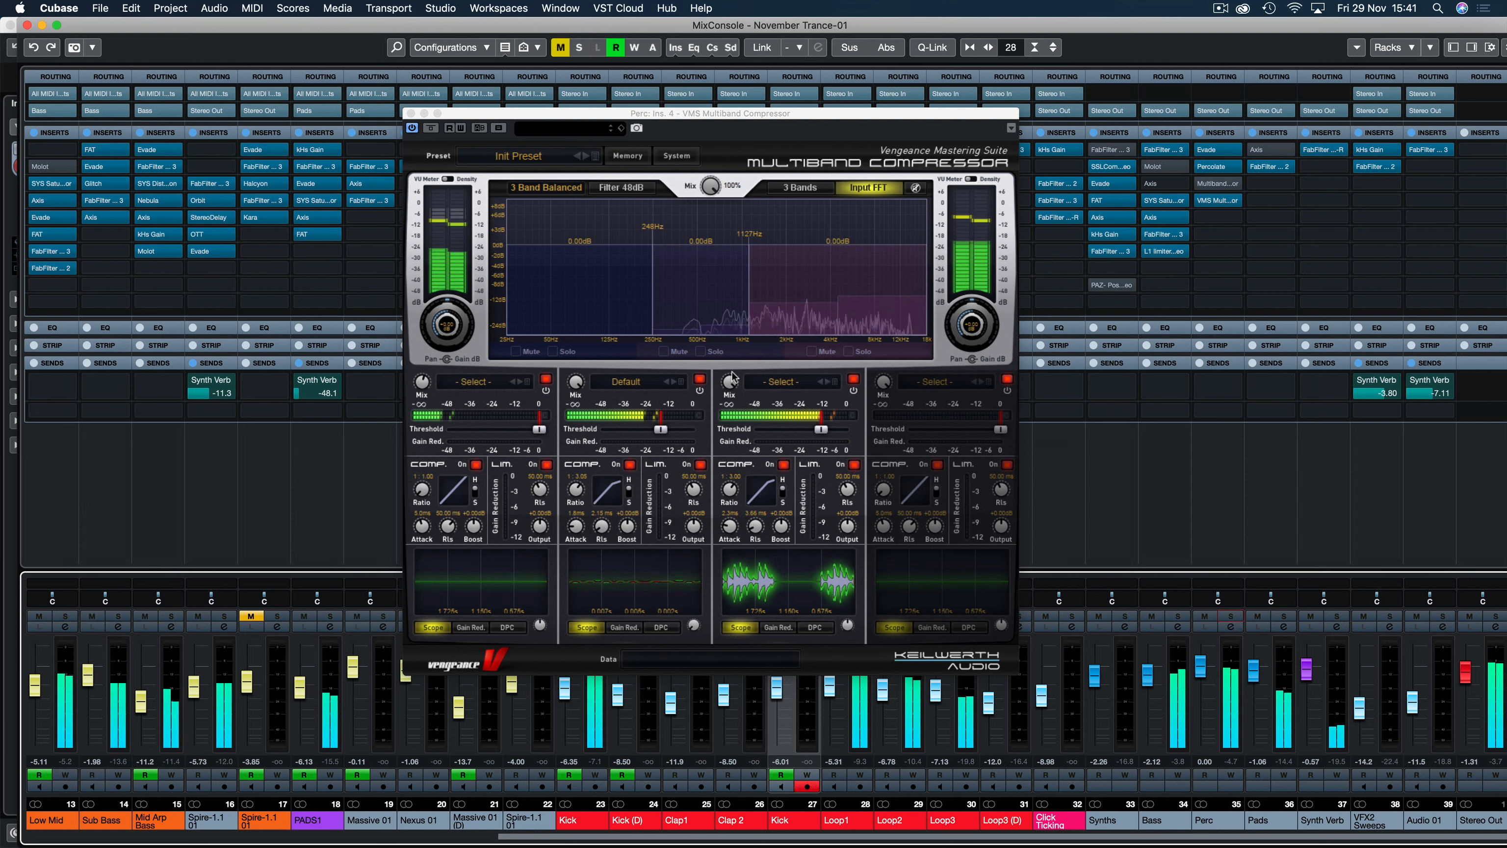
pyautogui.click(966, 311)
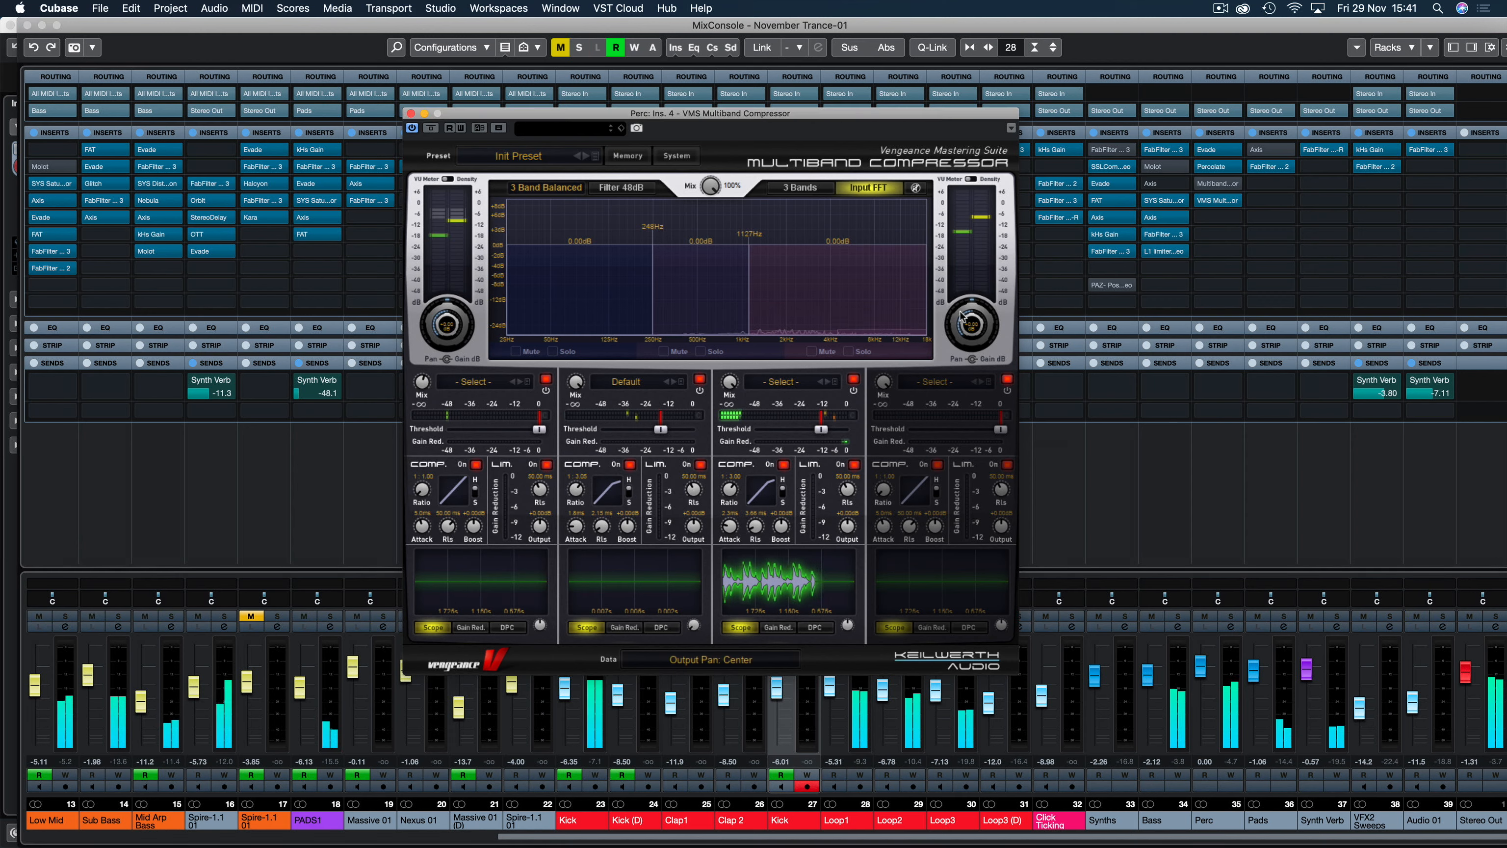
# Play the full mix and compare it with the Perc group's multiband compressor bypassed and active.
pyautogui.moveTo(966, 311); pyautogui.dragTo(951, 331)
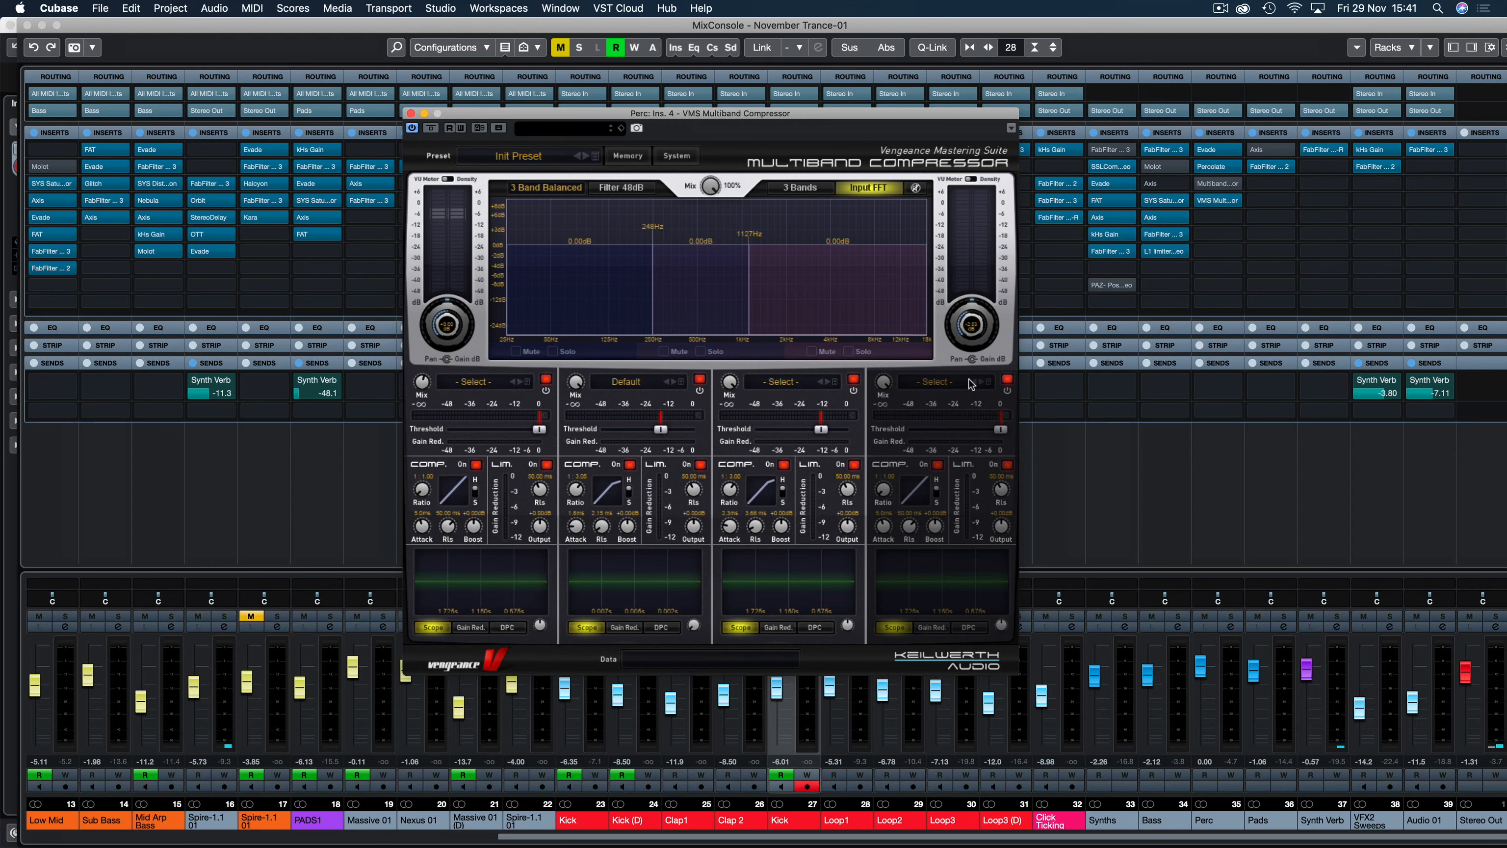
pyautogui.press('space')
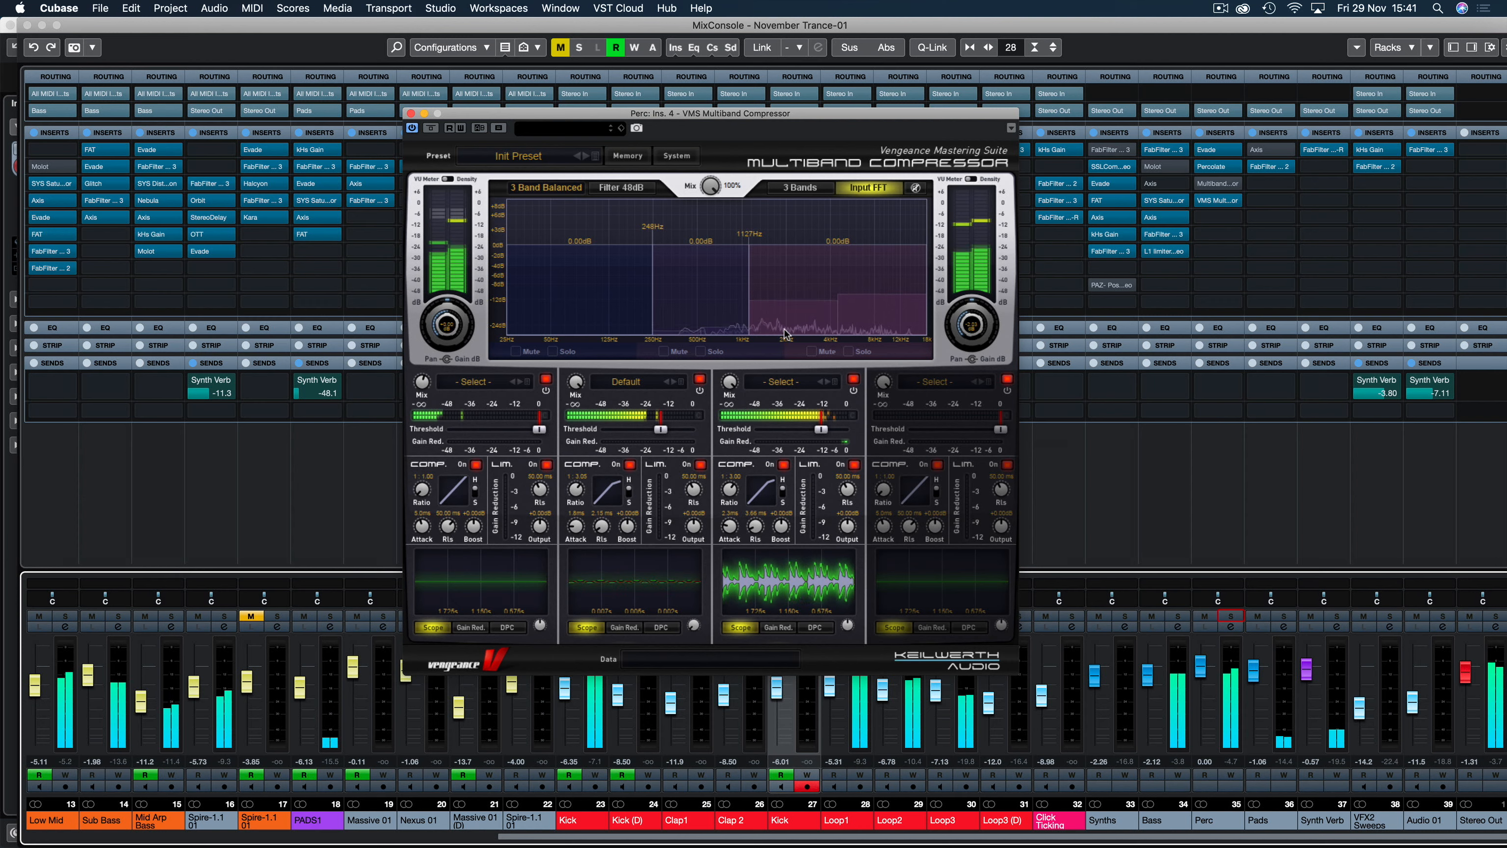
pyautogui.click(429, 130)
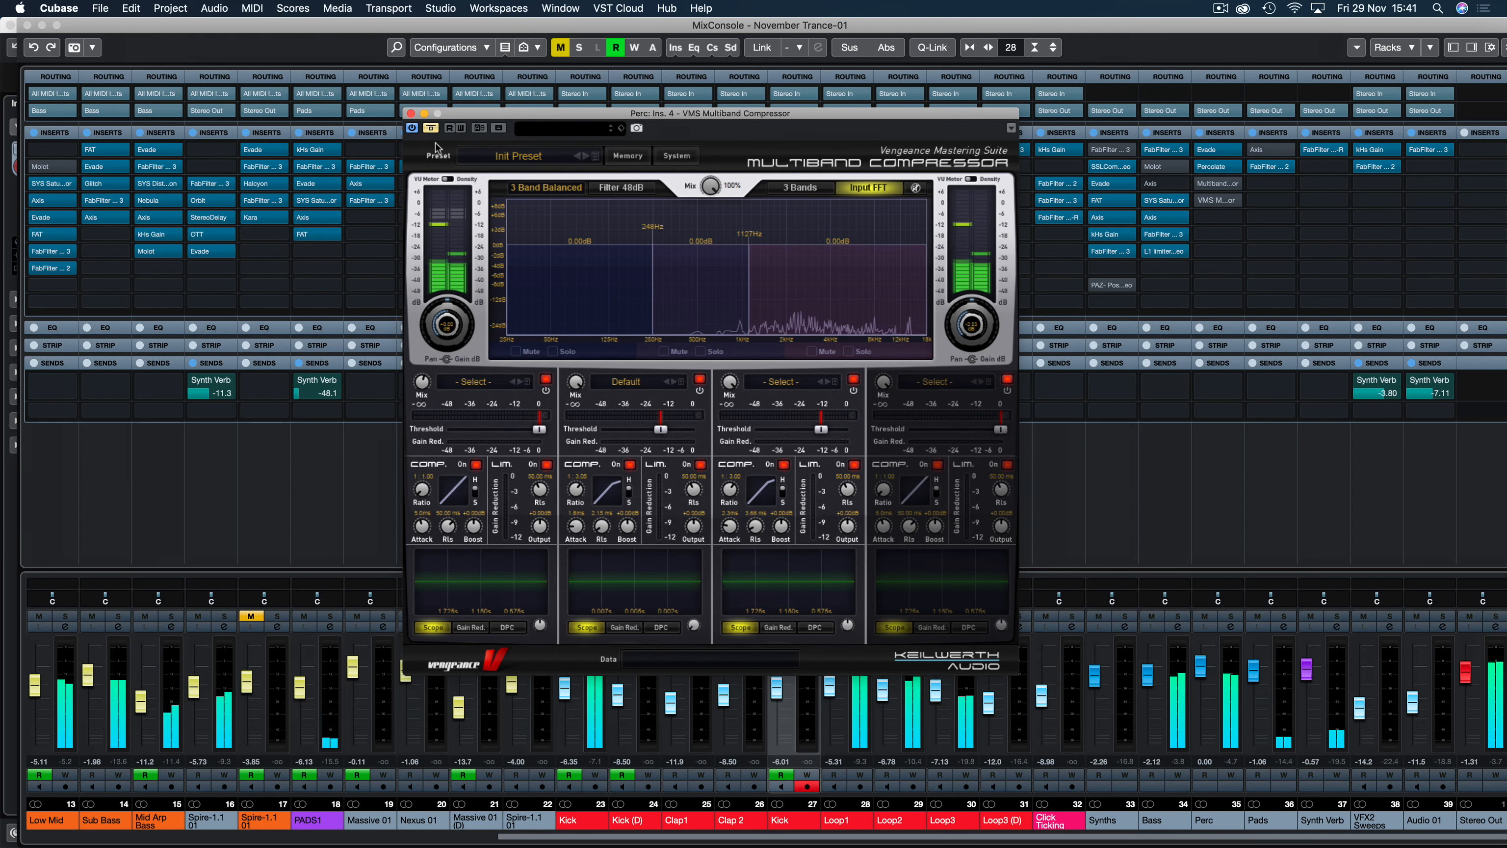
pyautogui.click(431, 129)
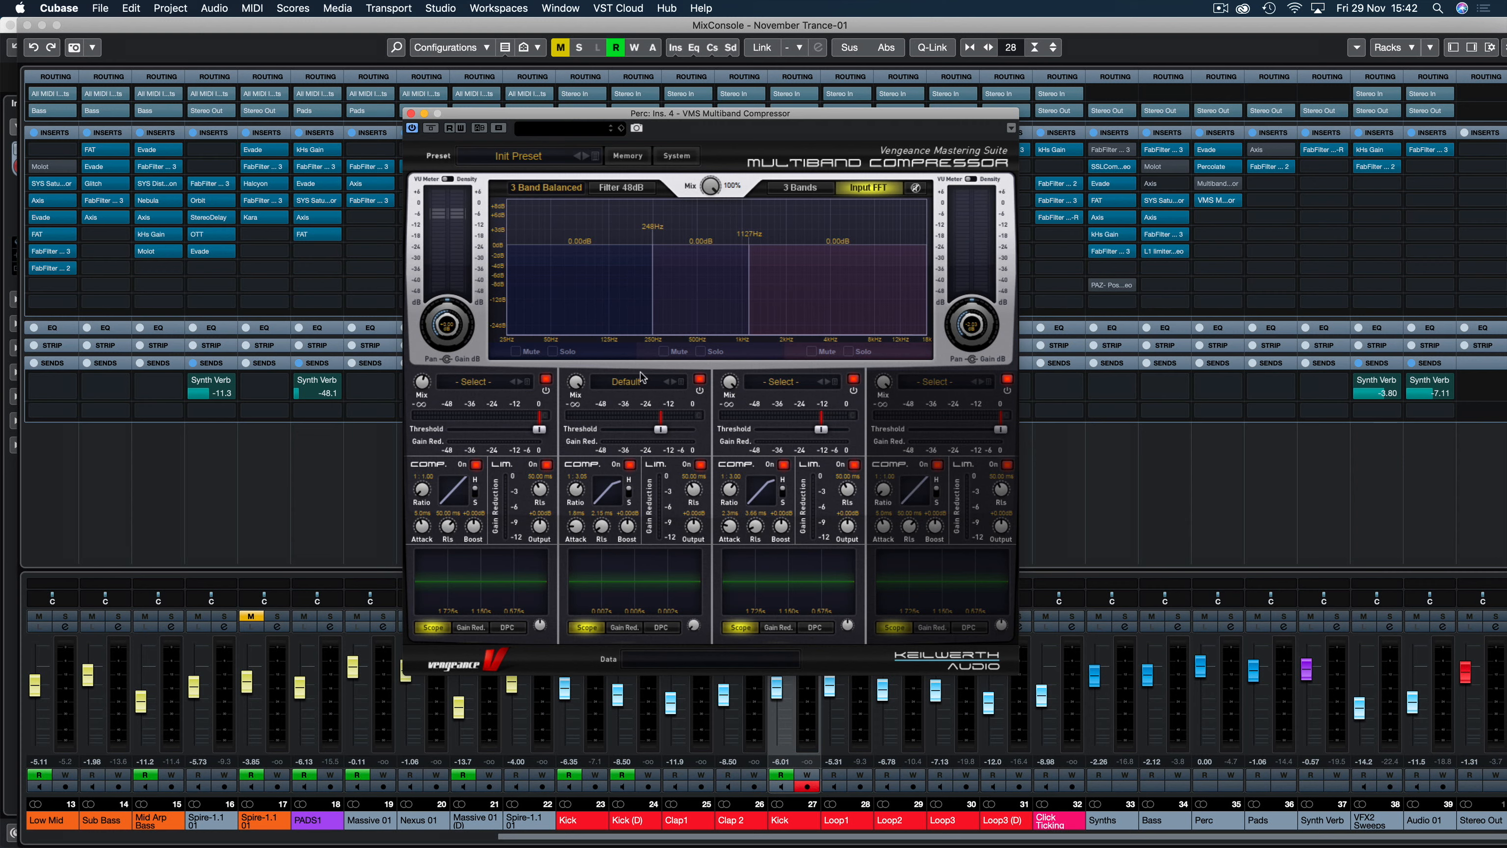
# Browse the first band's compressor preset list and close it without choosing a preset.
pyautogui.click(525, 385)
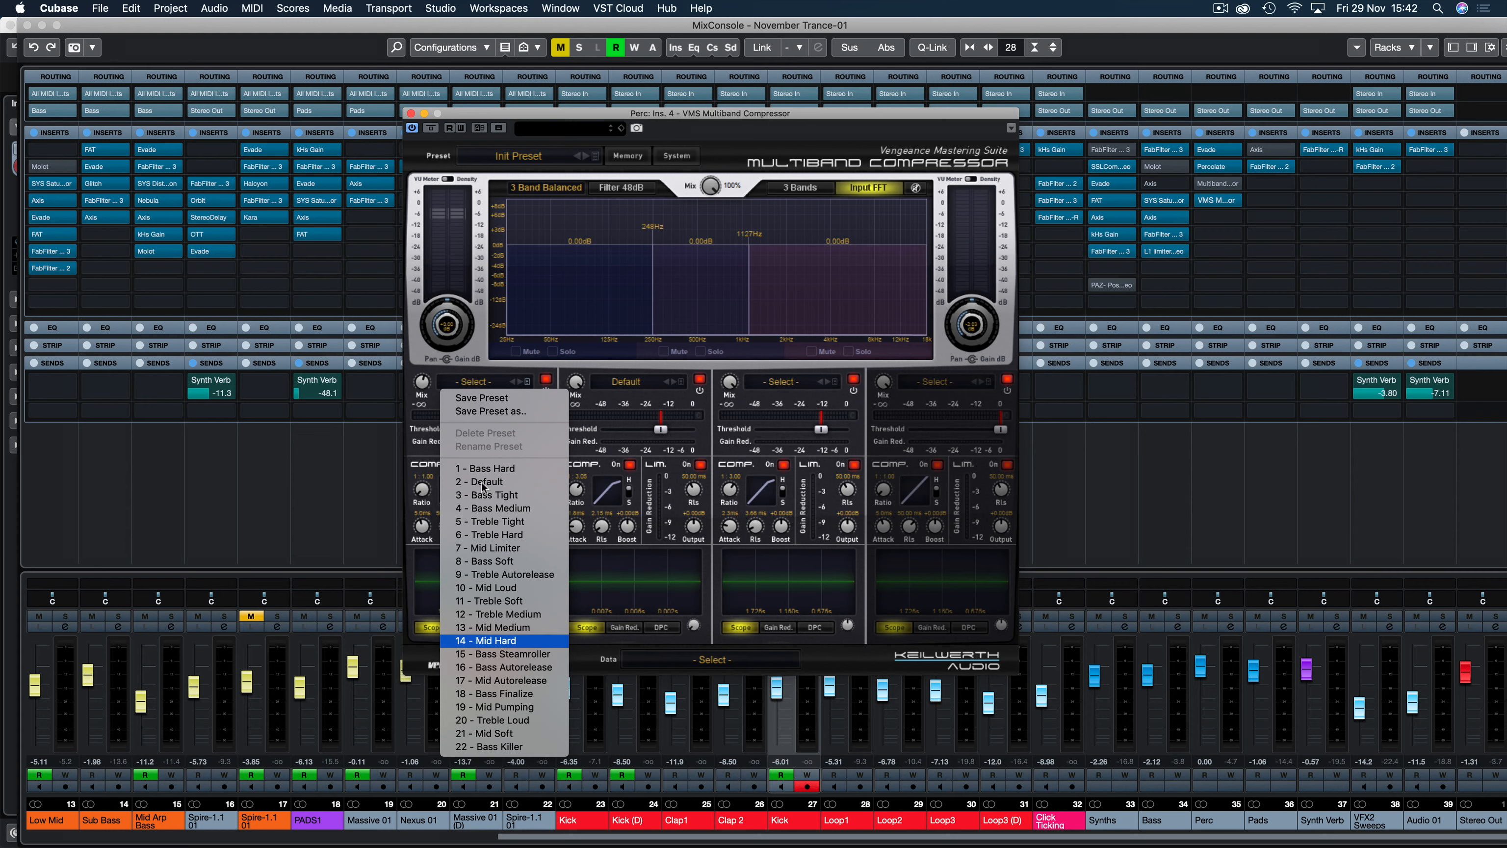
pyautogui.click(438, 411)
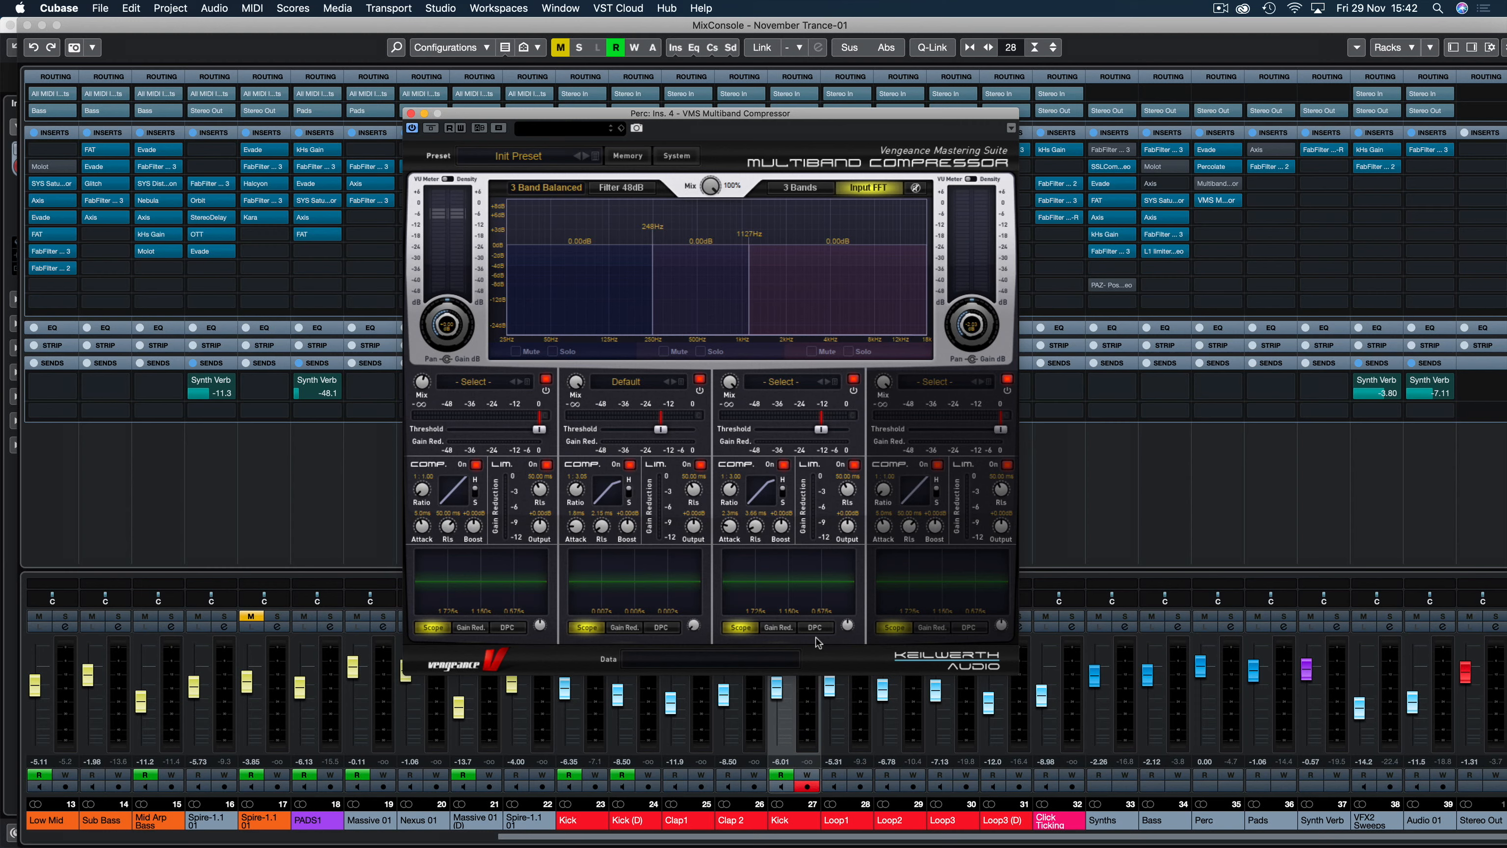
# Play the Perc group in solo, load the Hihat Grooves 3 DPC preset on the third band, and set its strength to about 55%.
pyautogui.press('space')
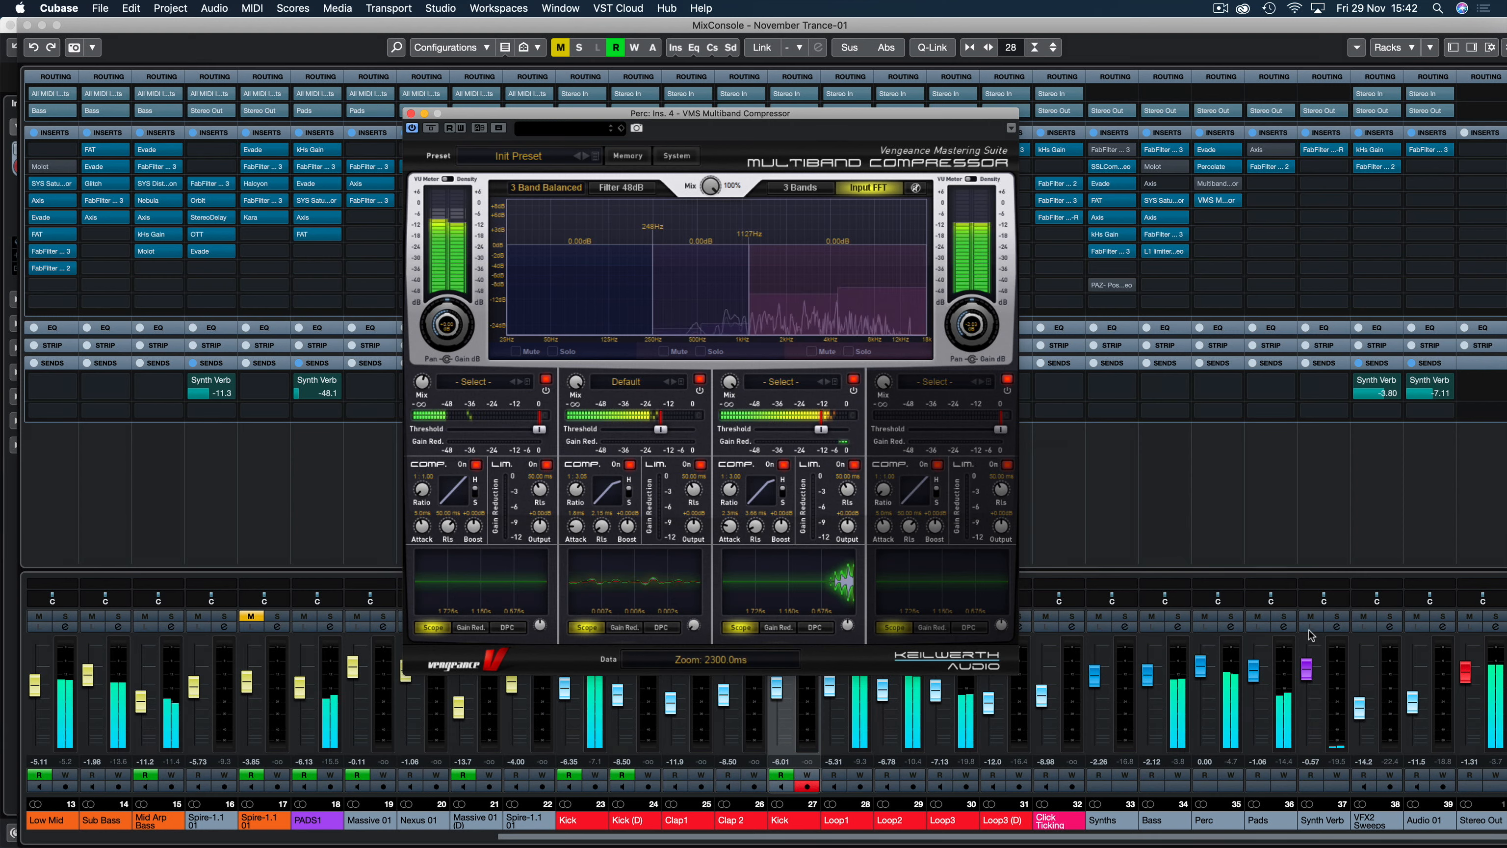
pyautogui.click(1228, 619)
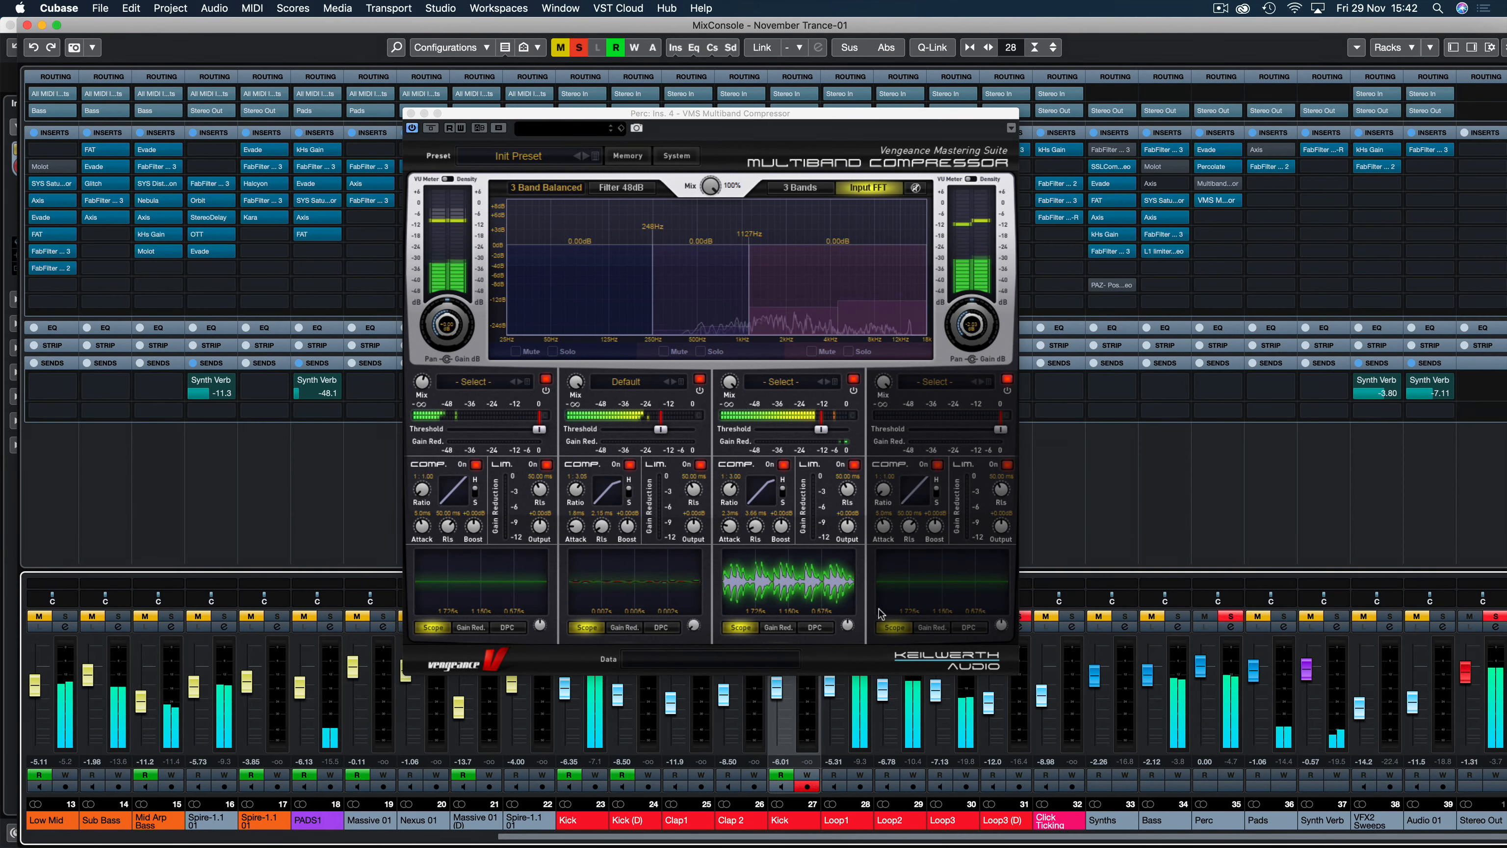
pyautogui.click(815, 627)
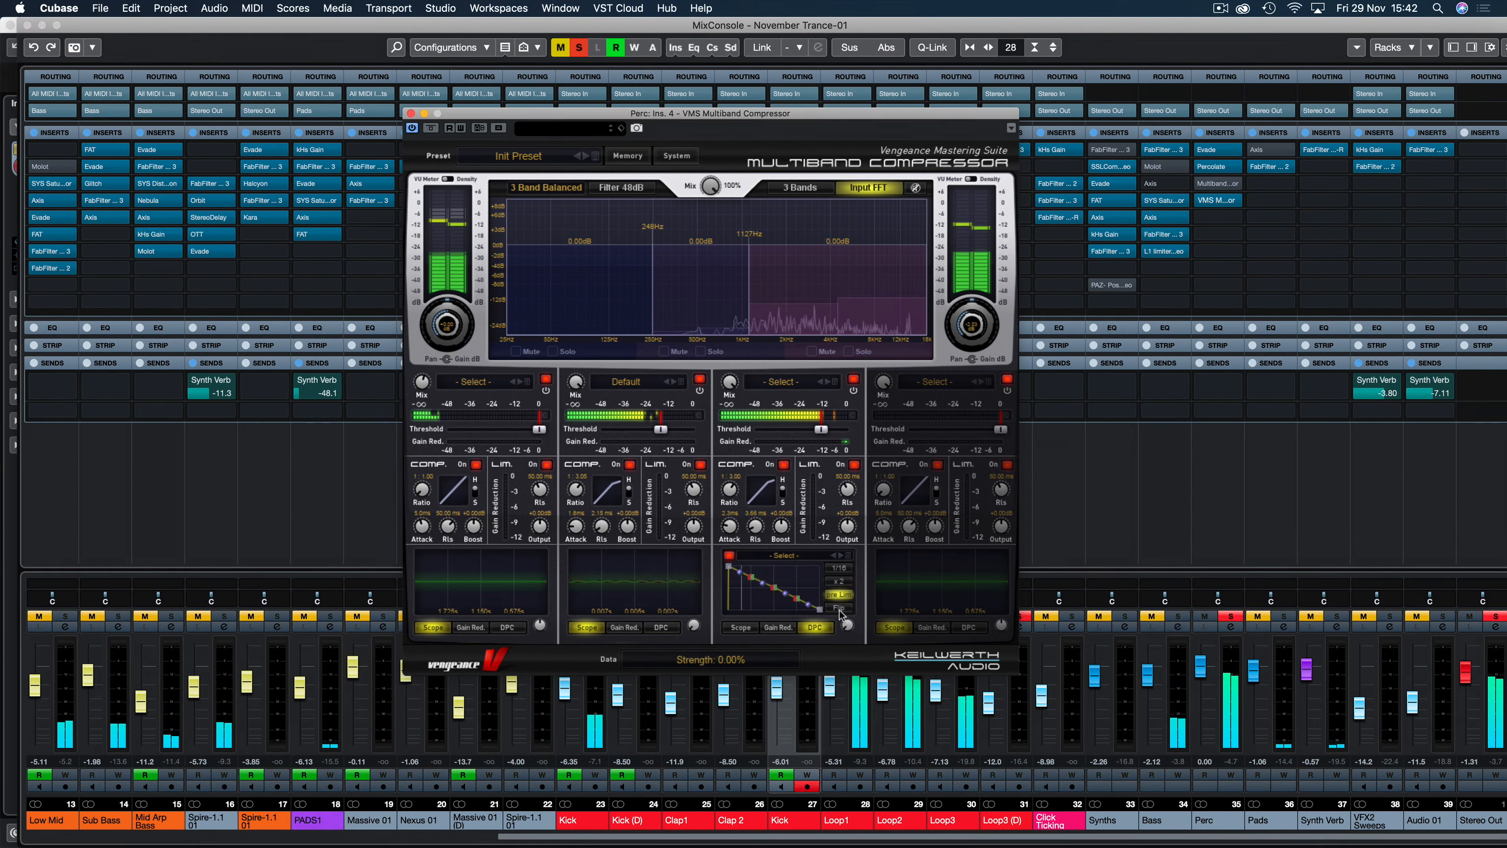
pyautogui.click(784, 555)
pyautogui.moveTo(811, 695)
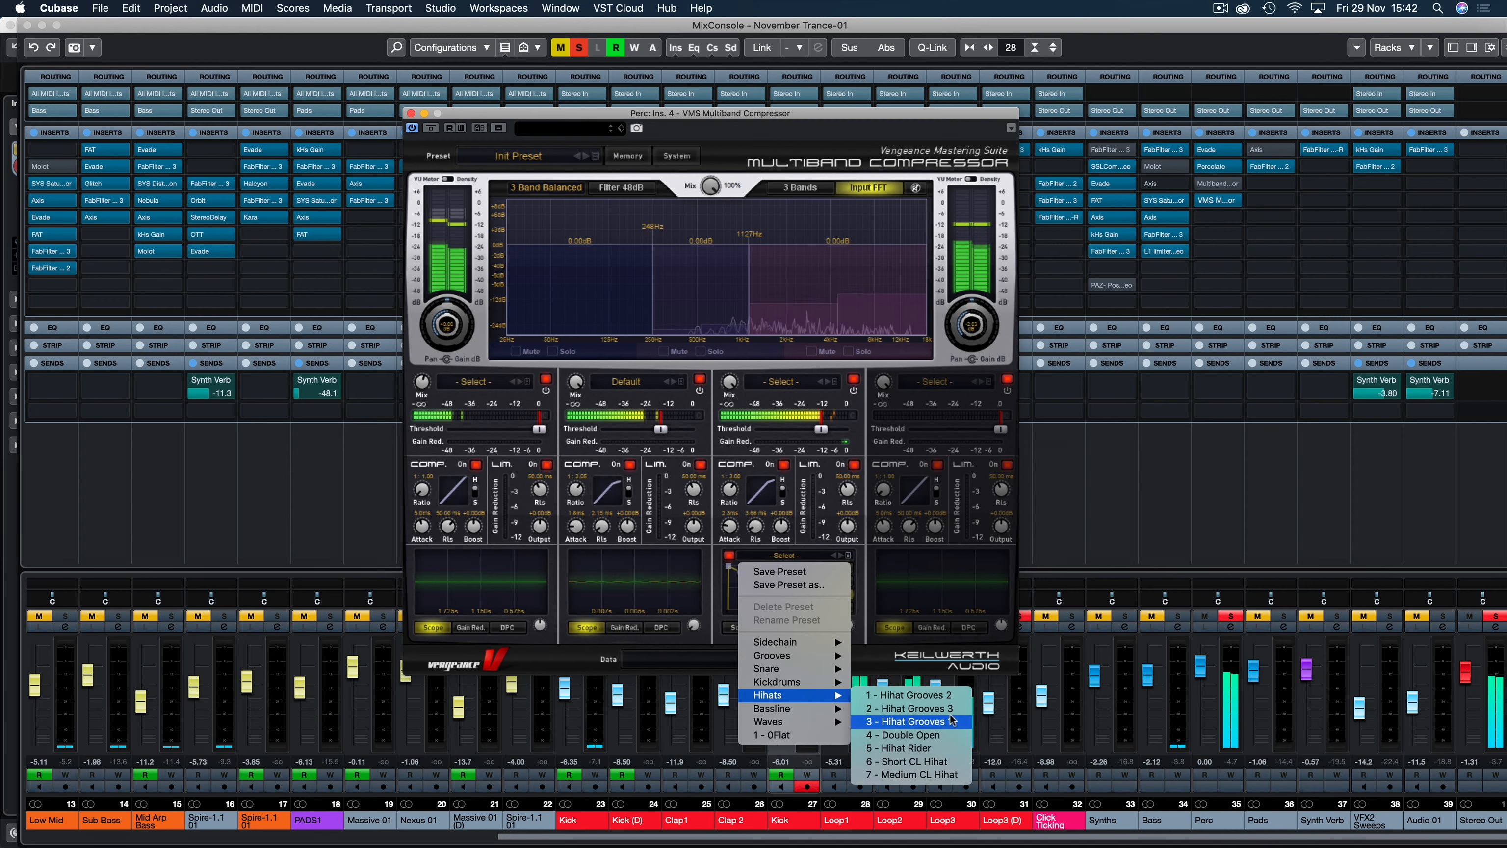
pyautogui.click(898, 707)
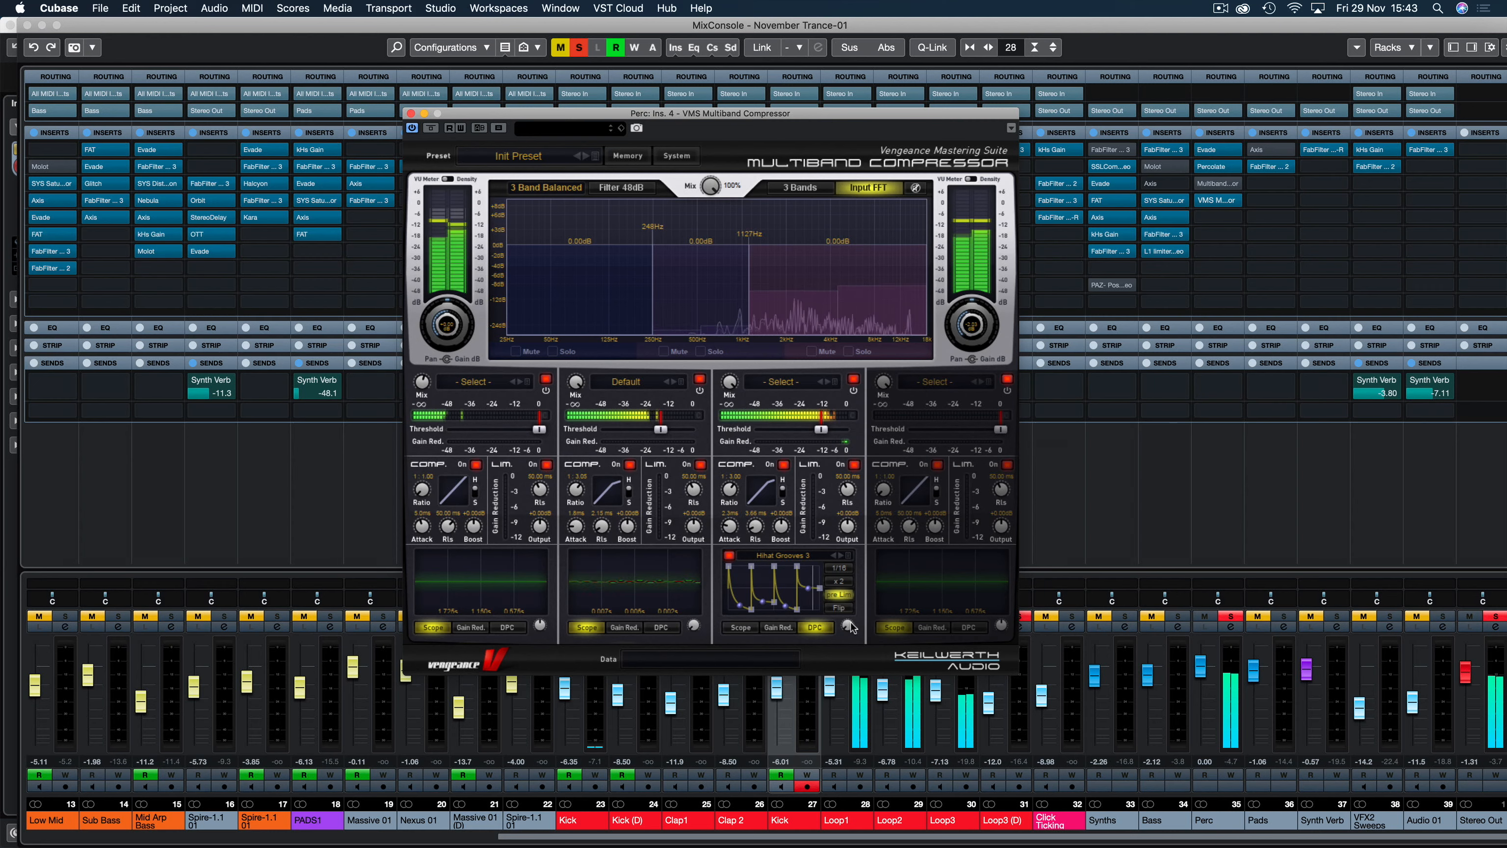
pyautogui.moveTo(849, 624)
pyautogui.moveTo(850, 621); pyautogui.dragTo(847, 584)
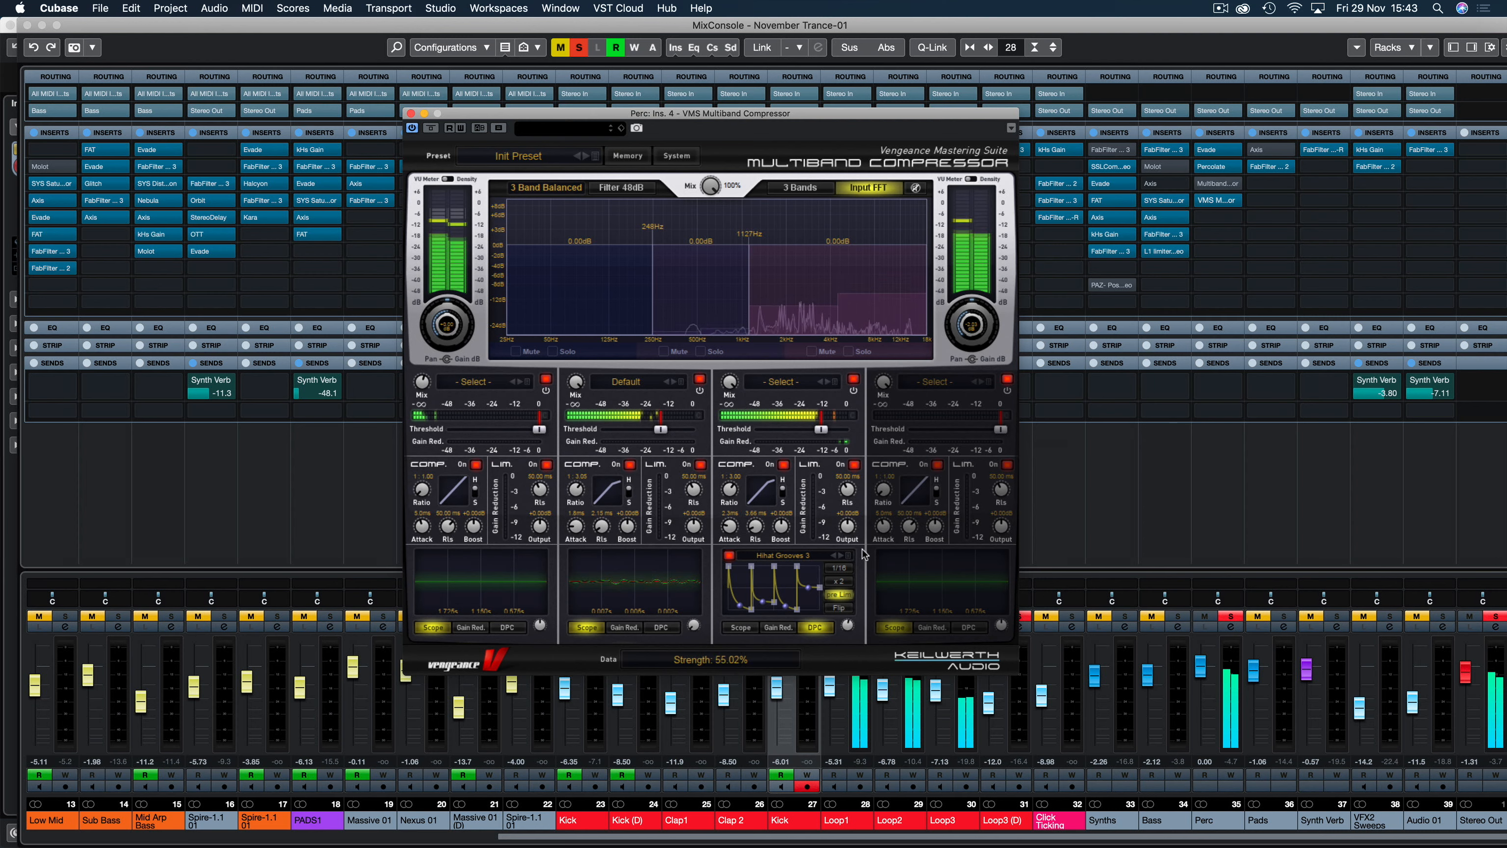
# Examine the third band's waveform scope at a zoom of about 1726 ms, and its gain reduction display.
pyautogui.click(744, 628)
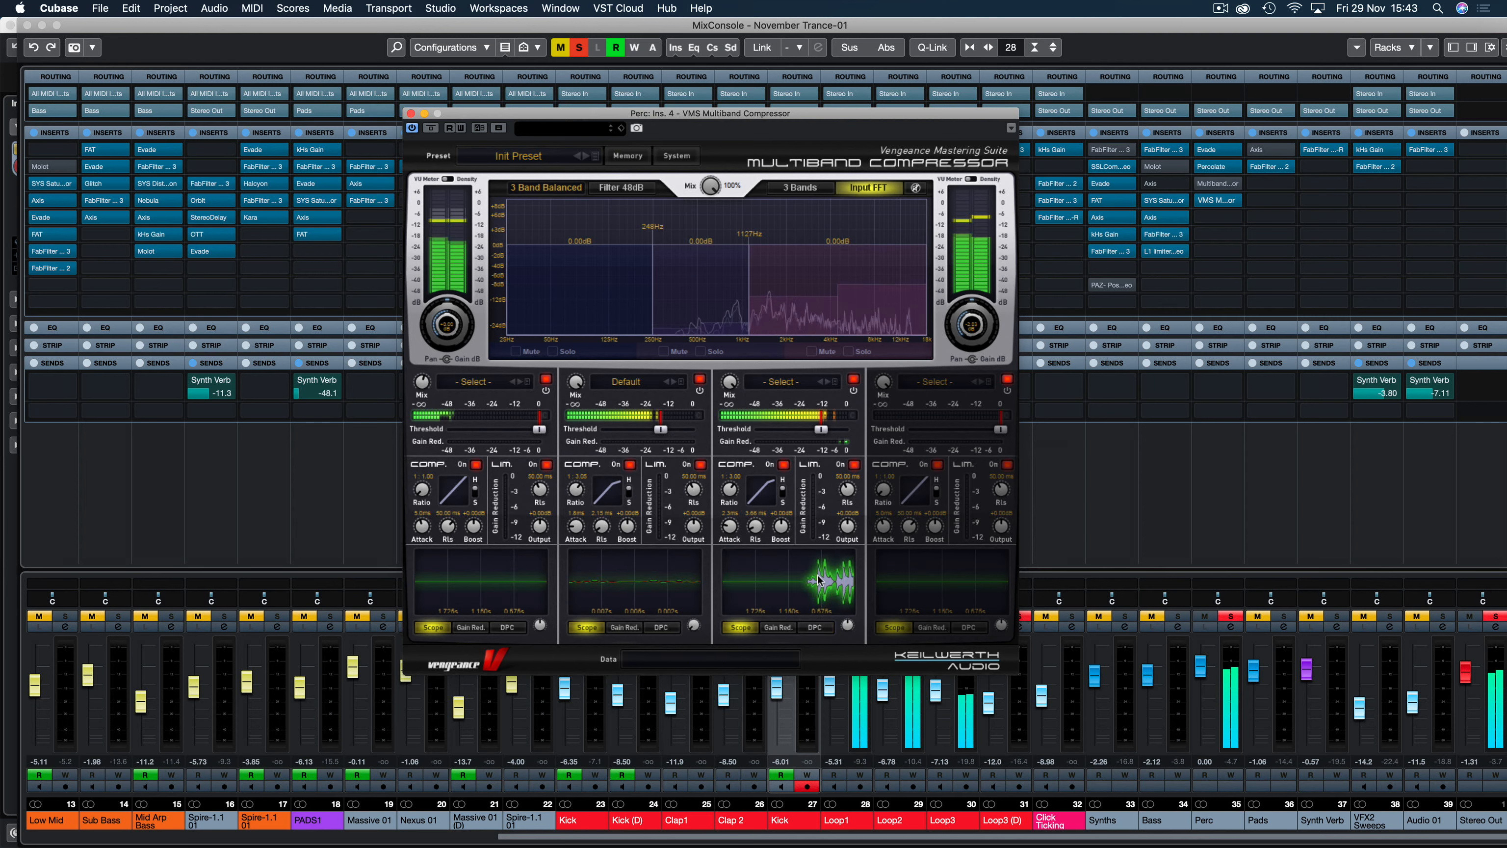
pyautogui.moveTo(847, 625); pyautogui.dragTo(851, 580)
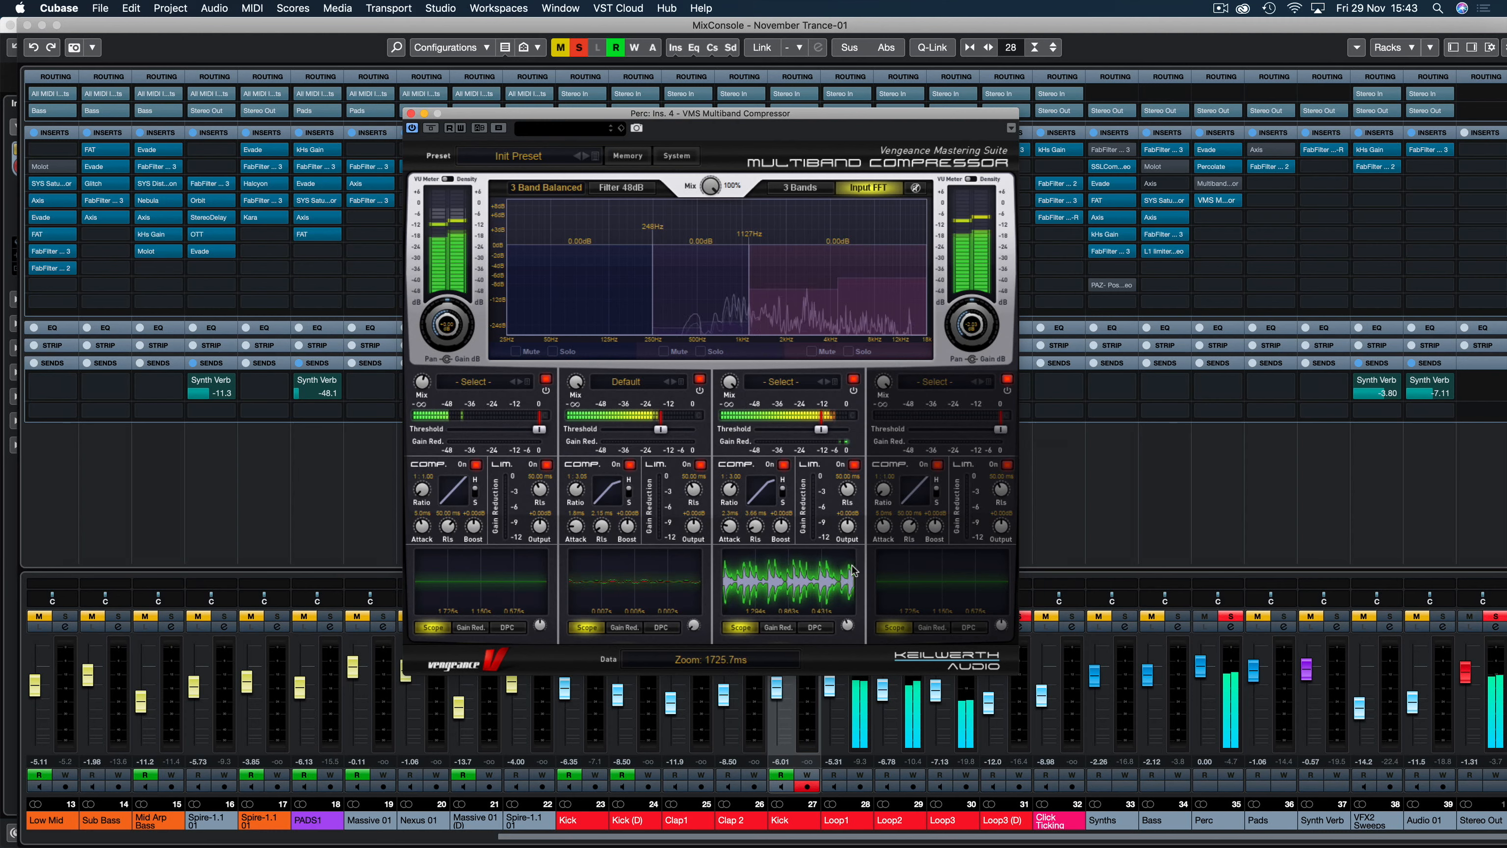
pyautogui.click(778, 627)
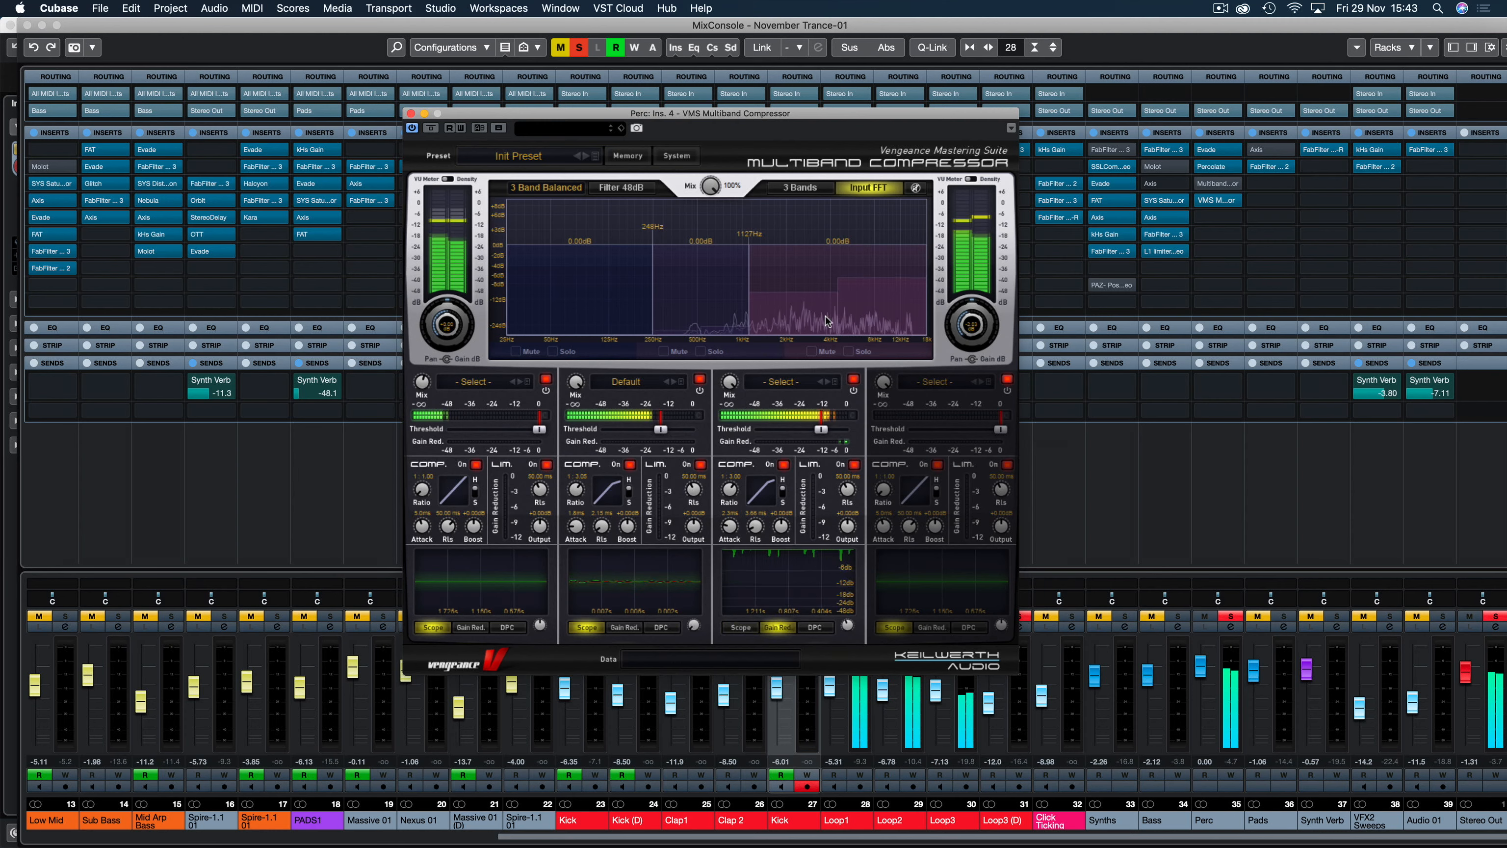
# Unsolo the Perc group and compare the full mix with the multiband compressor bypassed and active.
pyautogui.click(1231, 616)
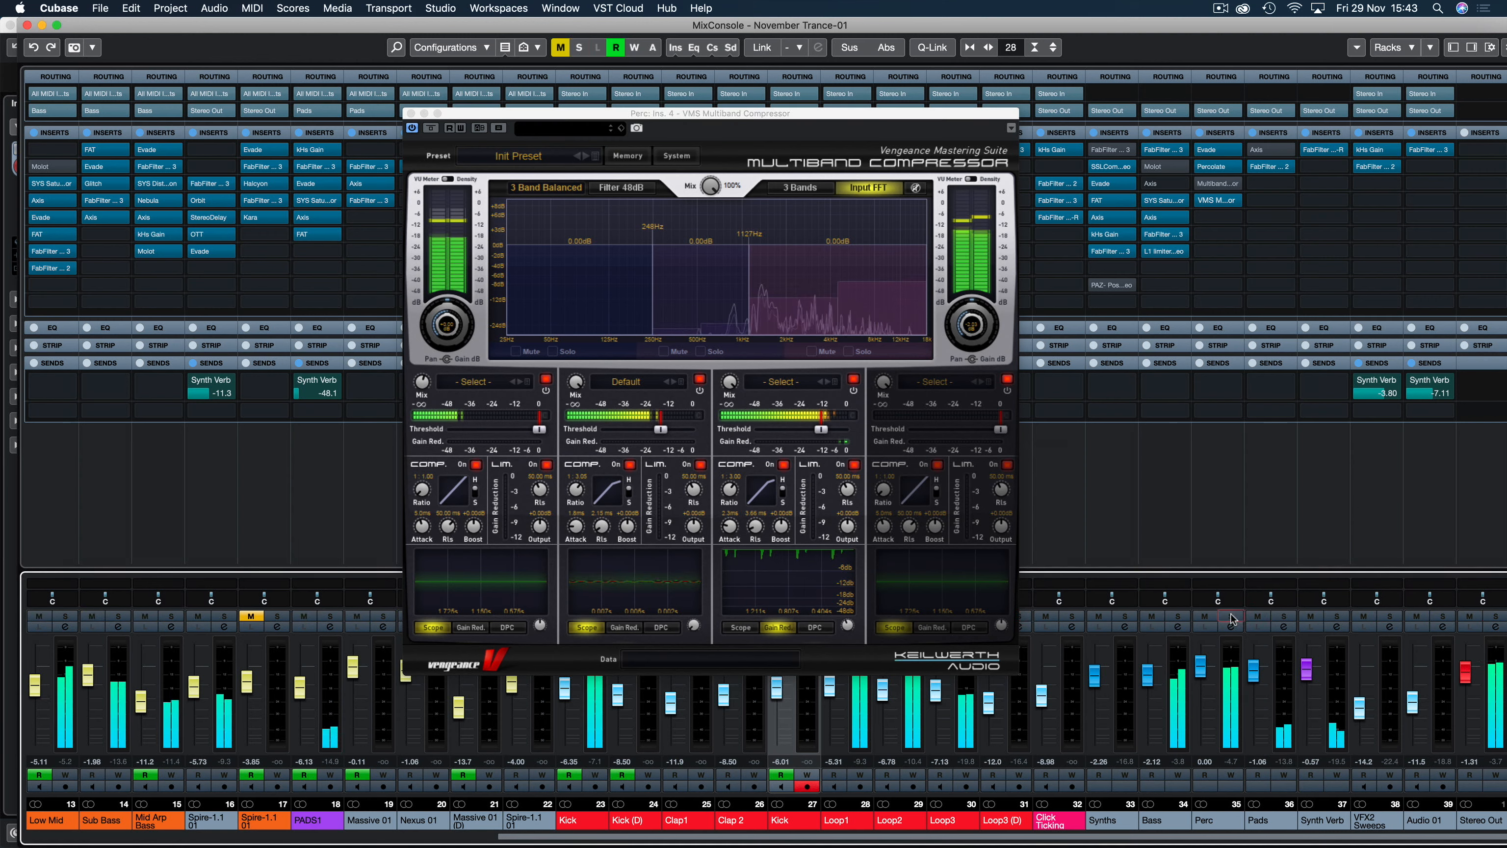
pyautogui.click(433, 130)
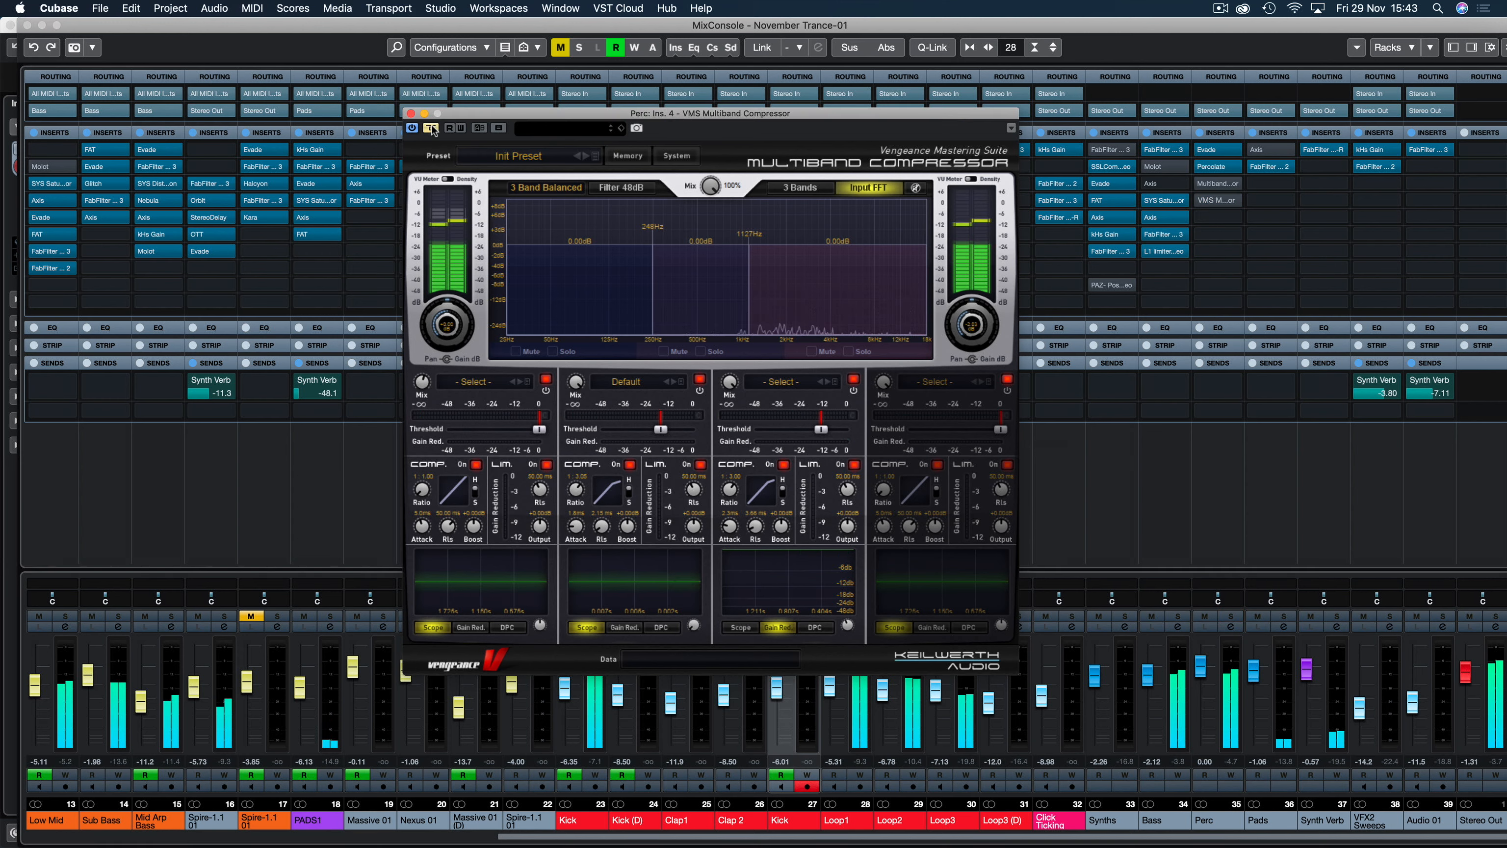
pyautogui.click(434, 130)
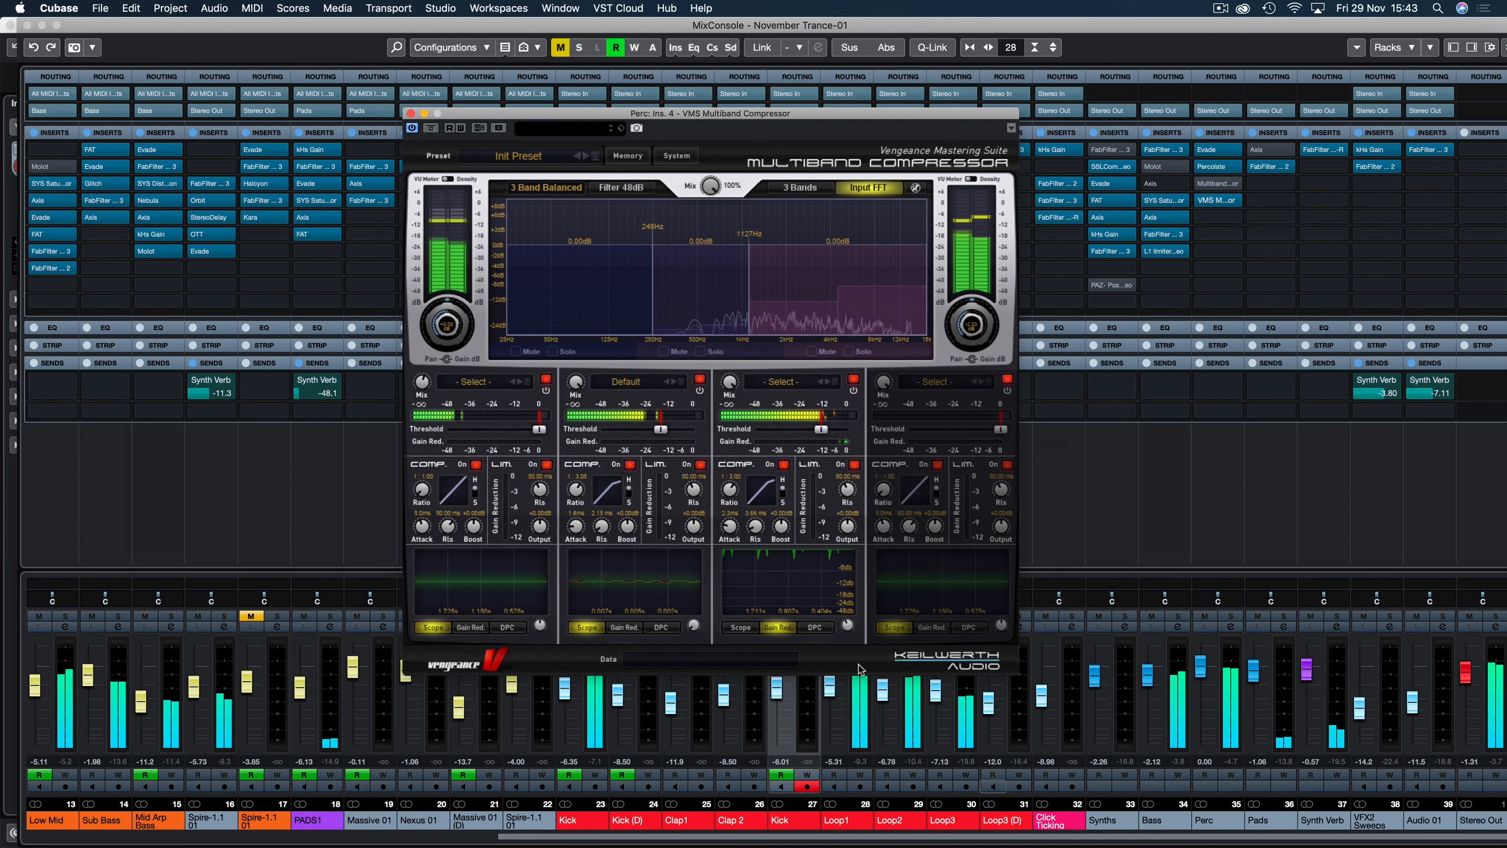
# Show the third band's DPC curve again, stop playback, and set the master dry/wet mix to 100%.
pyautogui.click(821, 629)
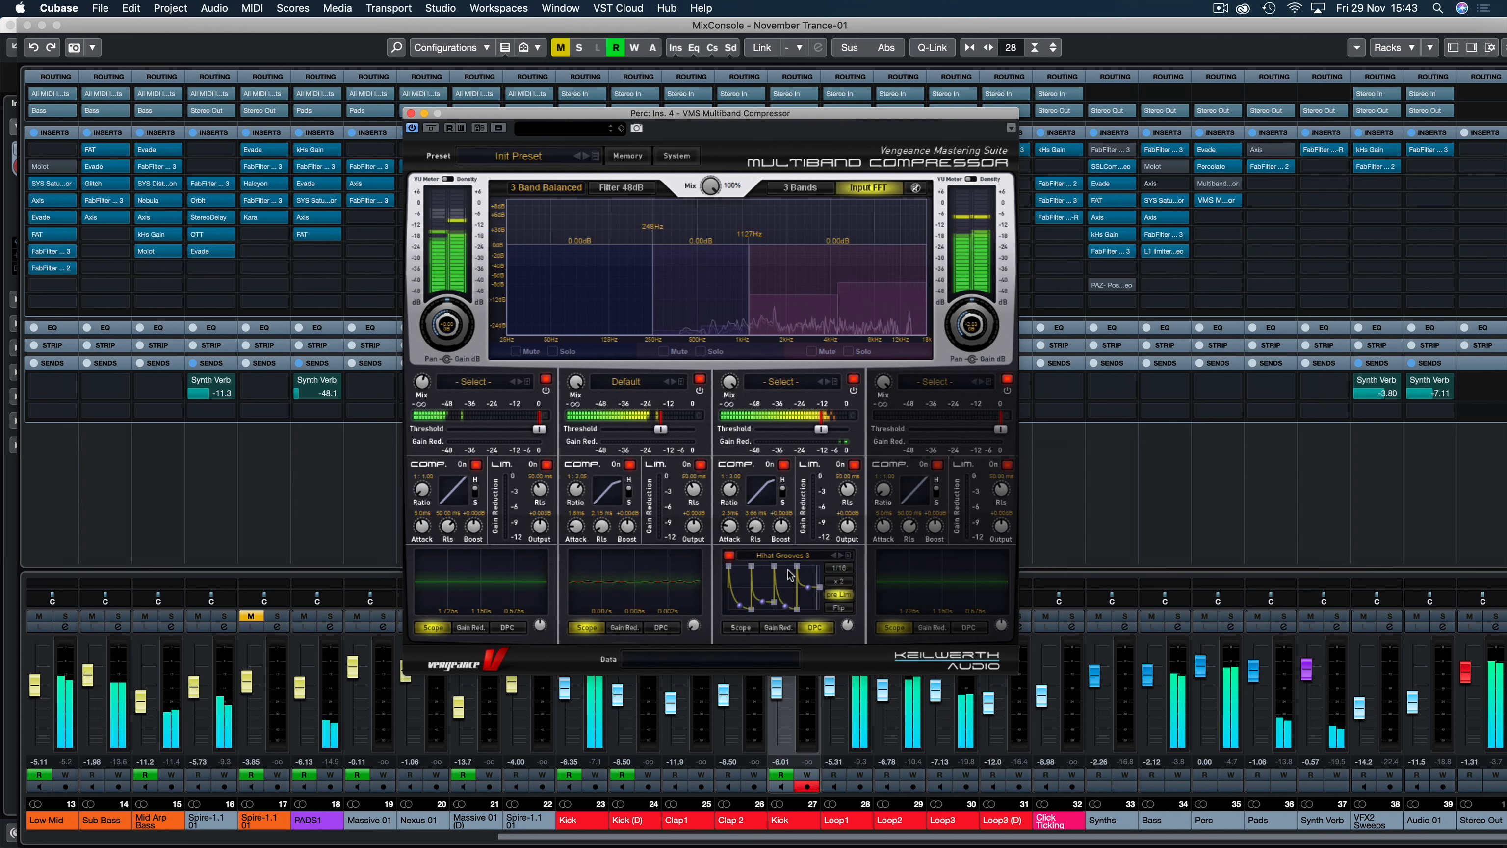
pyautogui.press('space')
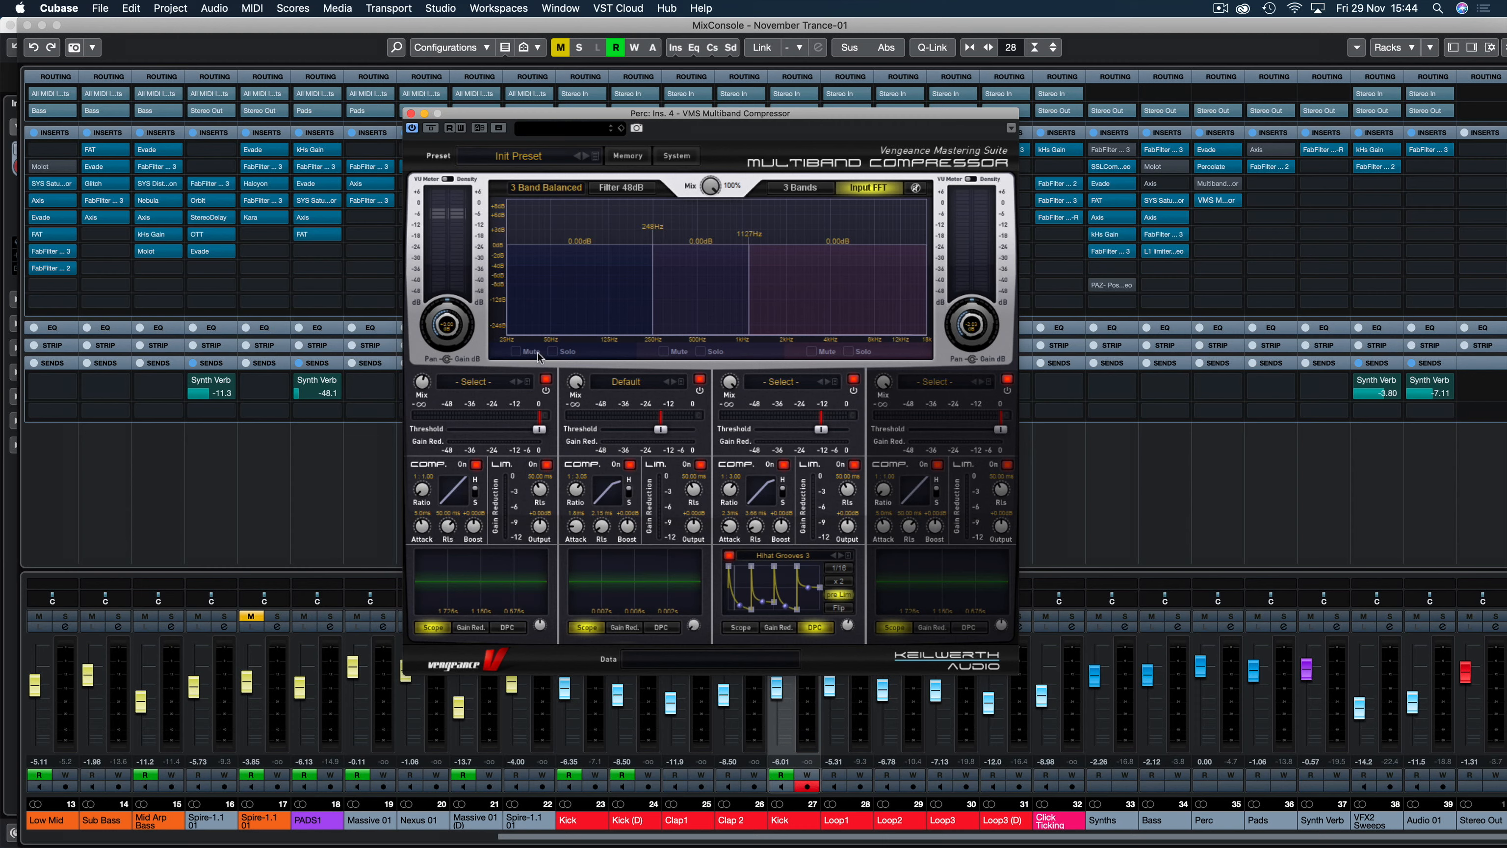
pyautogui.moveTo(710, 186); pyautogui.dragTo(723, 48)
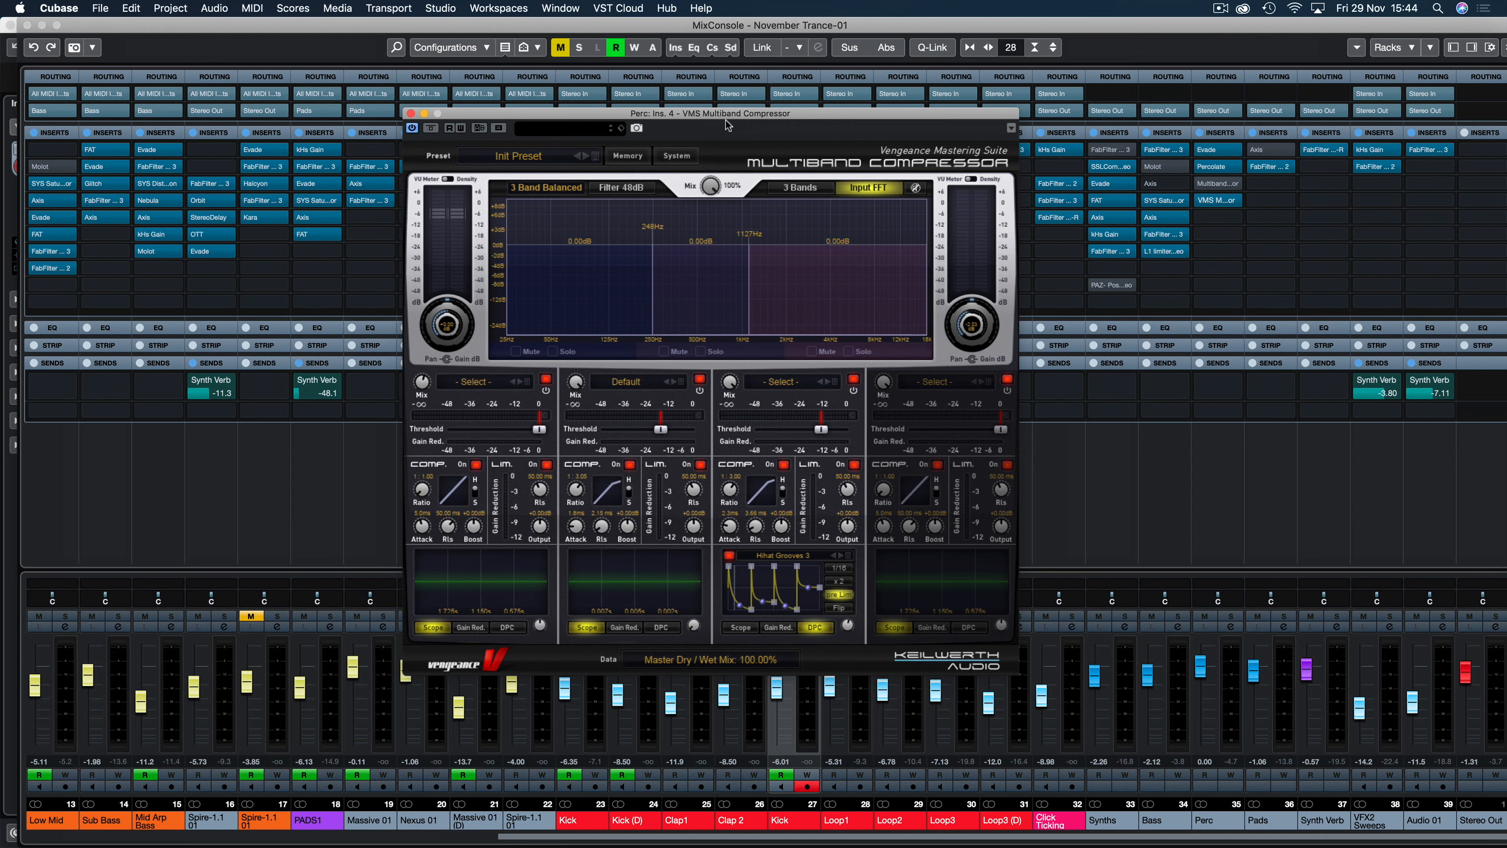